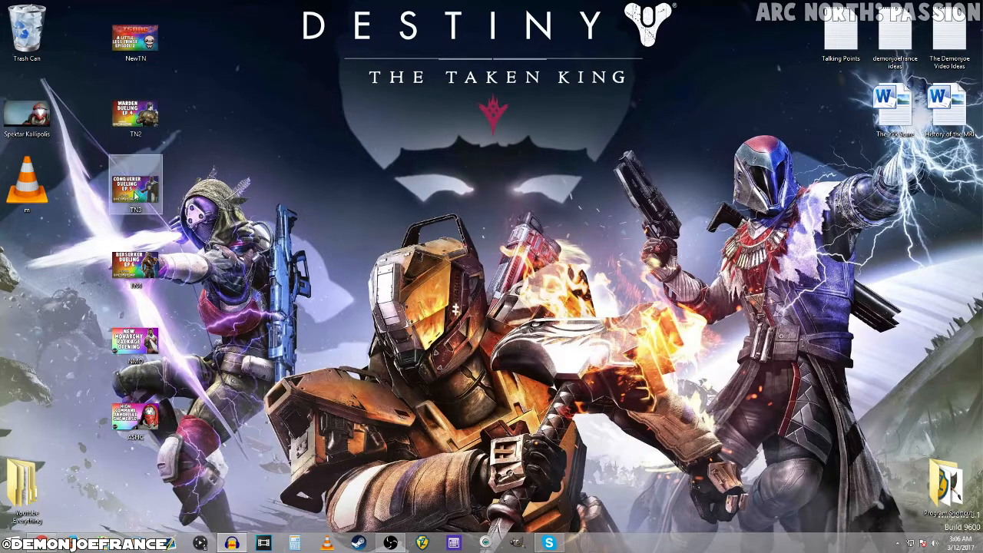
drag(95, 30, 151, 341)
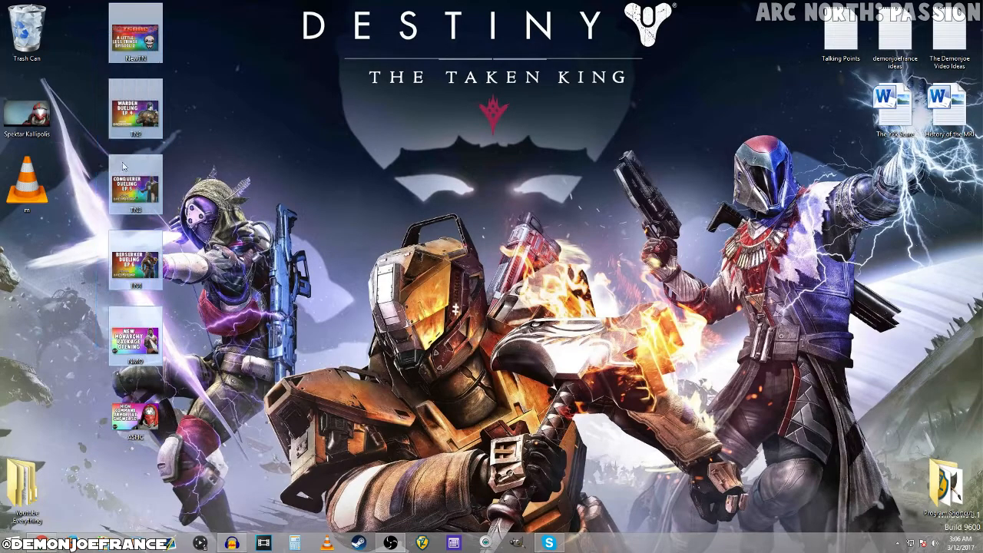
click(141, 221)
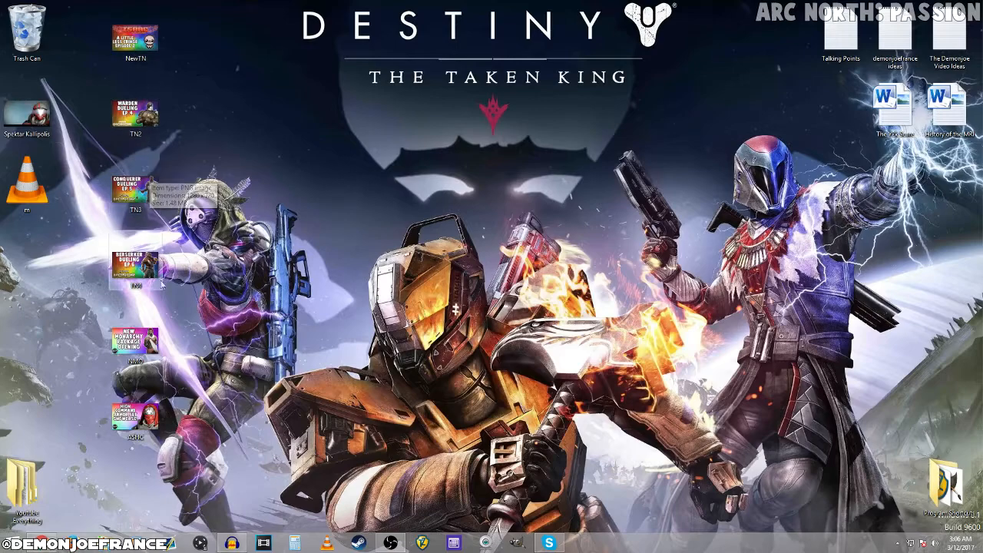
drag(193, 290, 149, 35)
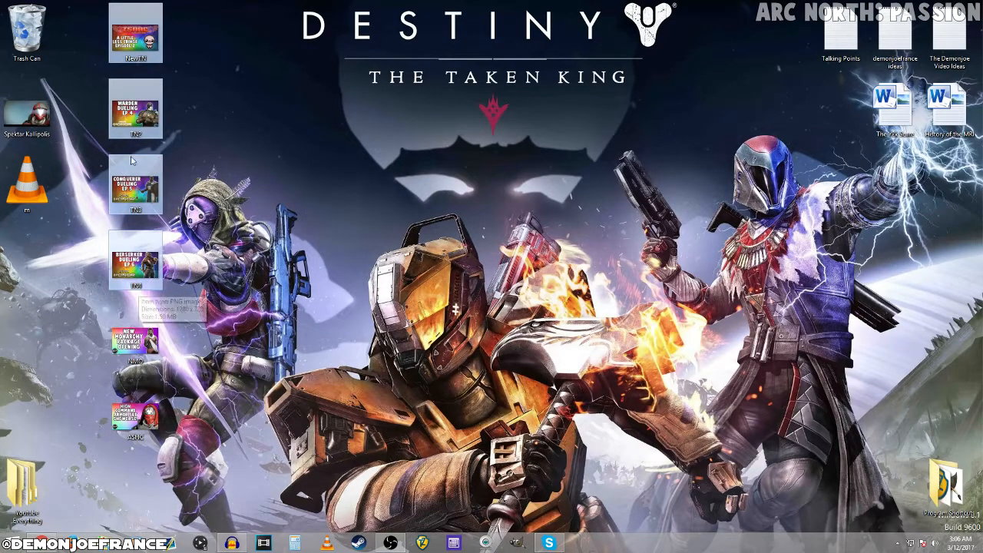
click(178, 434)
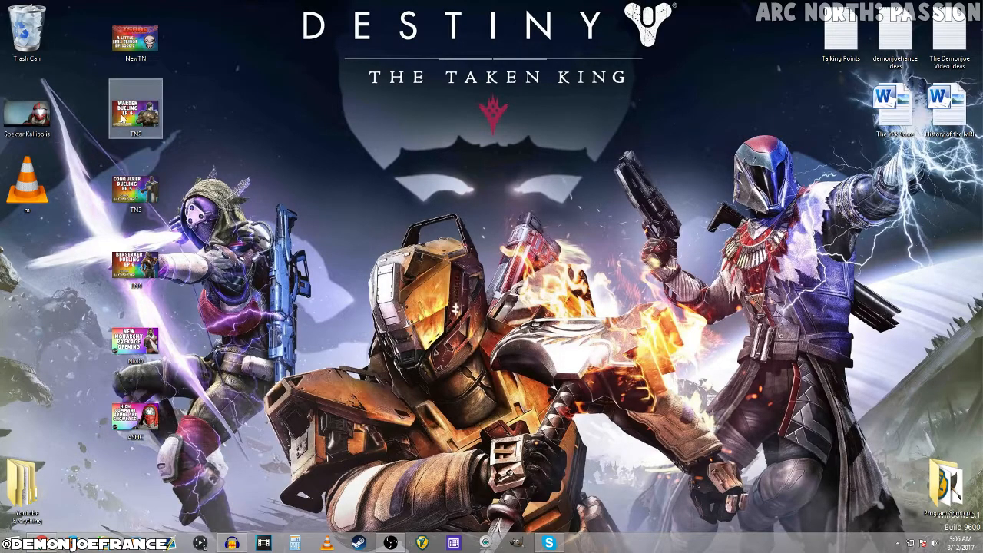
Open the NewTN thumbnail from the desktop in Windows Photo Viewer and widen the viewer window on both sides
double_click(136, 55)
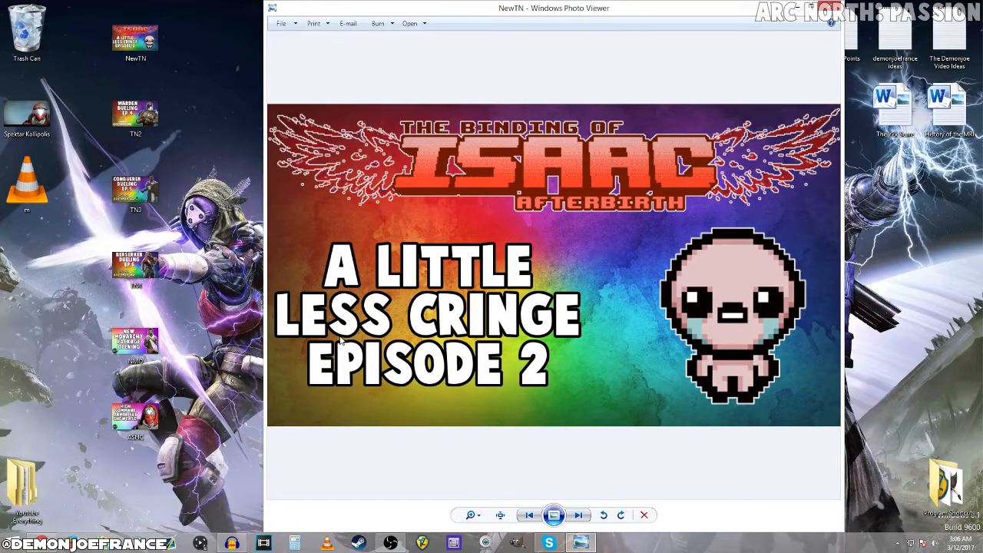
drag(264, 336, 126, 322)
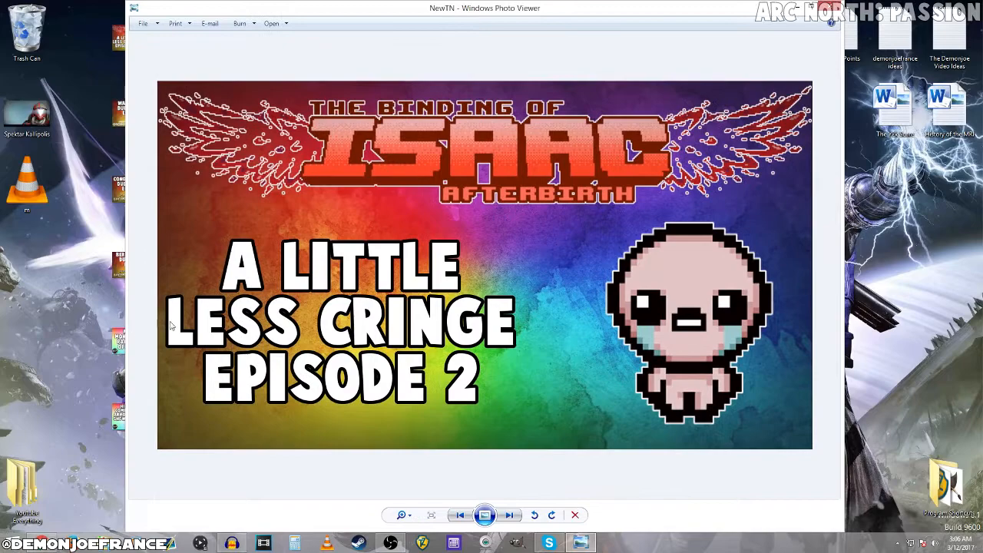
drag(841, 307, 928, 307)
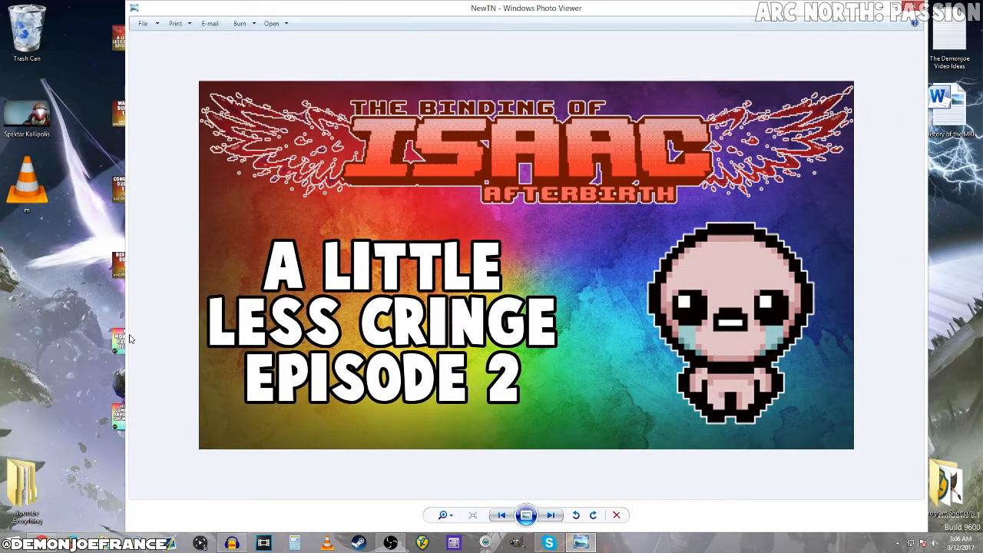
drag(125, 331, 84, 321)
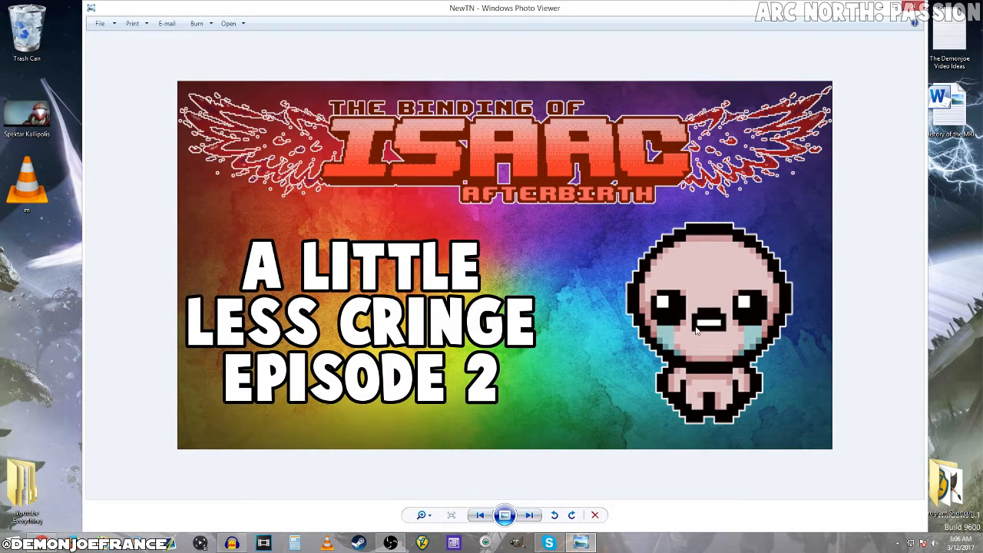
Look through the finished thumbnails TN2, TN3, TN4, NMO and ASHC, and close the viewer
click(529, 515)
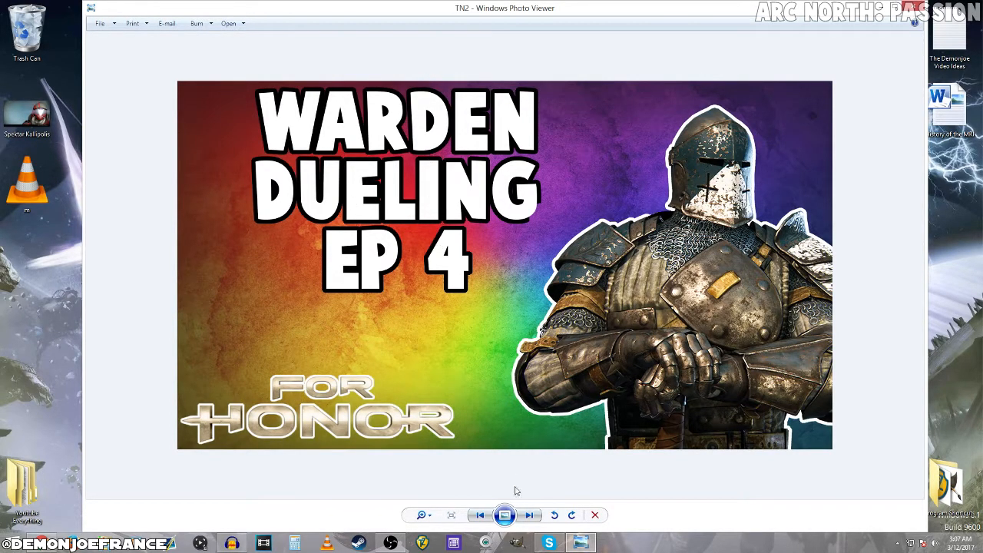
click(531, 516)
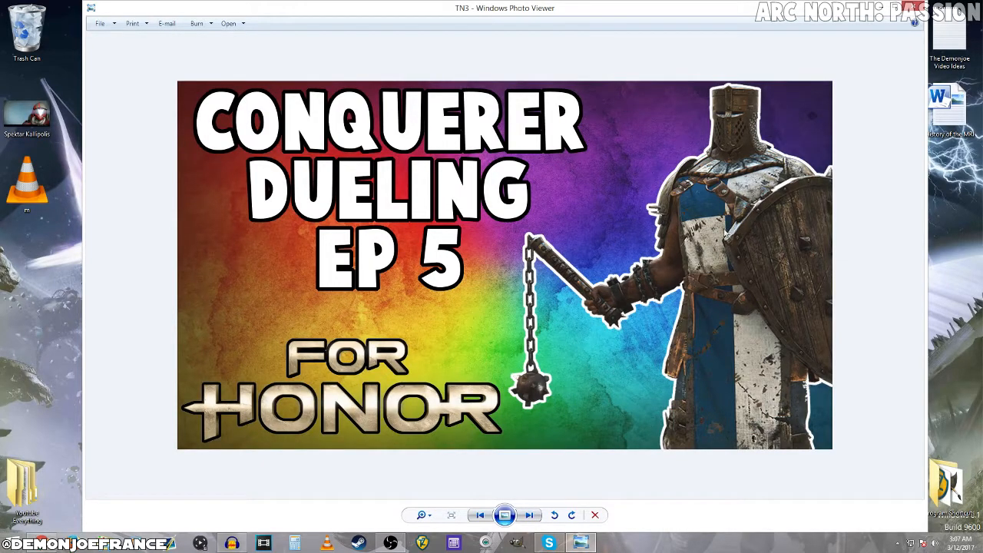
click(530, 515)
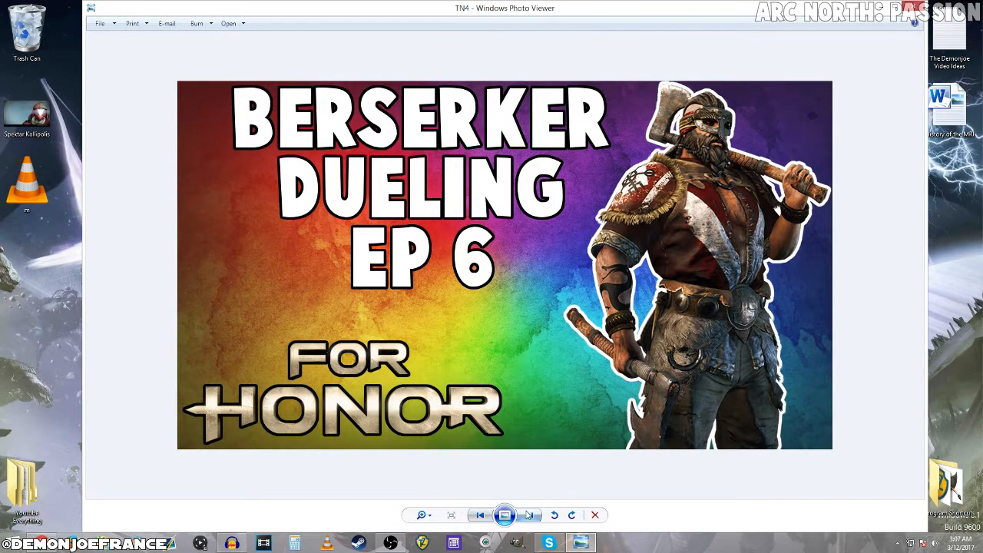
click(530, 514)
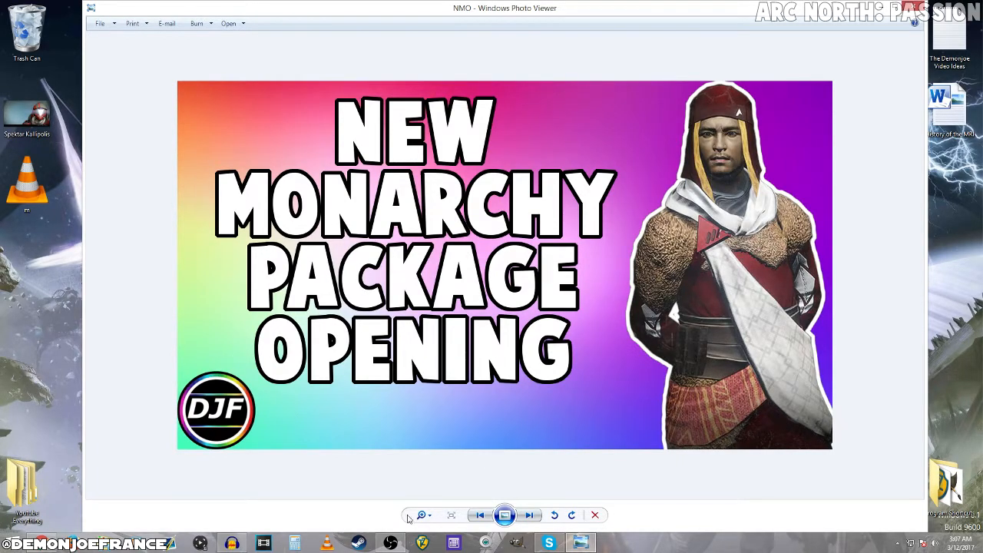
click(530, 515)
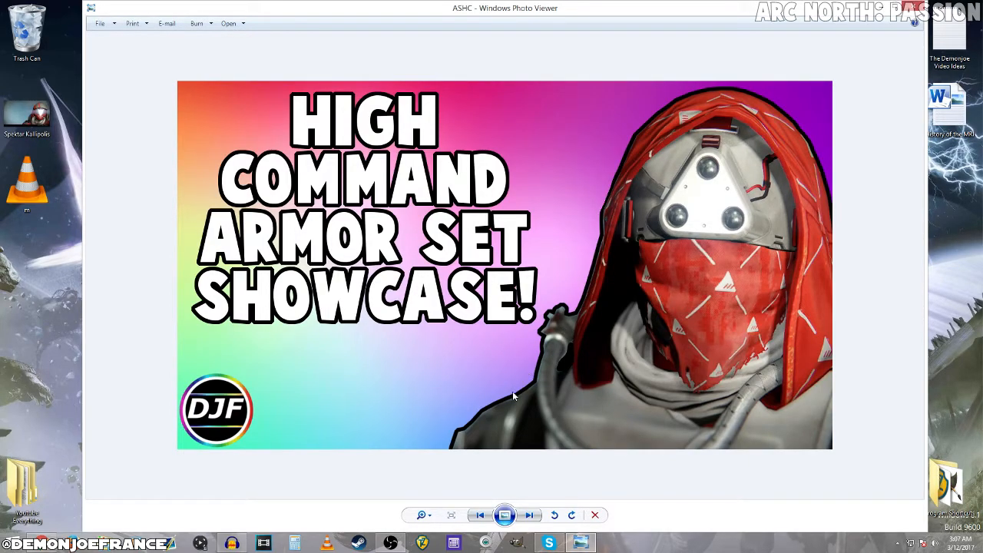
click(911, 10)
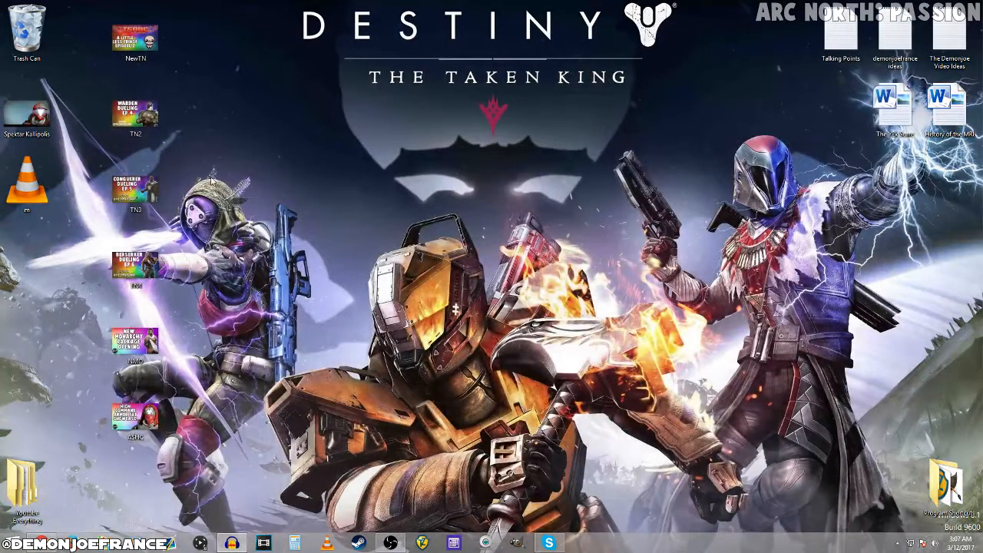
Preview the Spektar Kallipolis image from the desktop and close the viewer
right_click(32, 110)
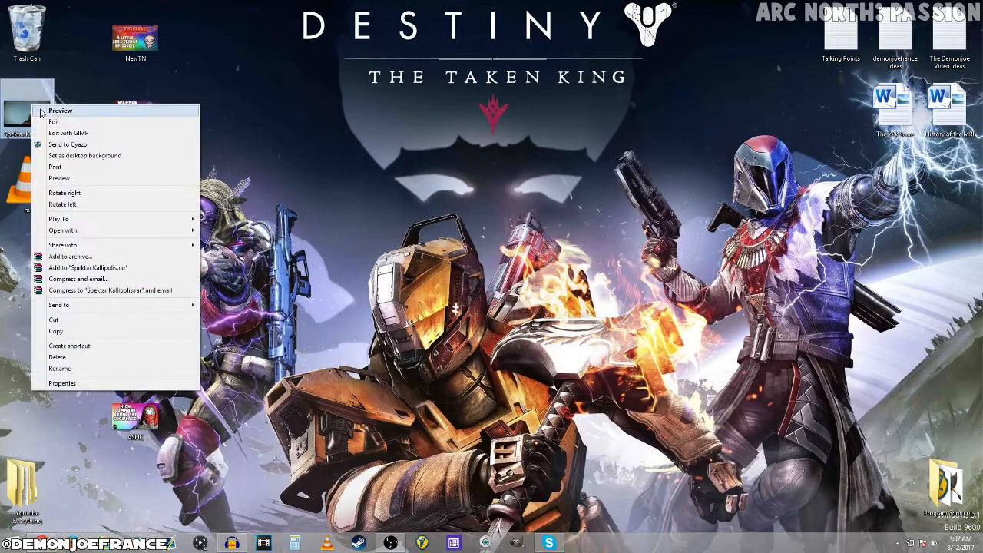
click(48, 109)
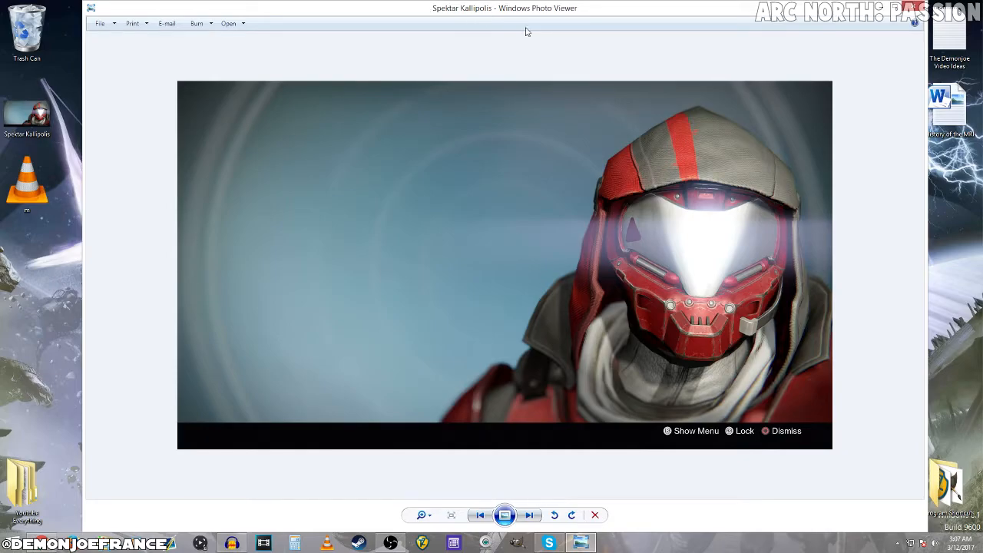
click(897, 6)
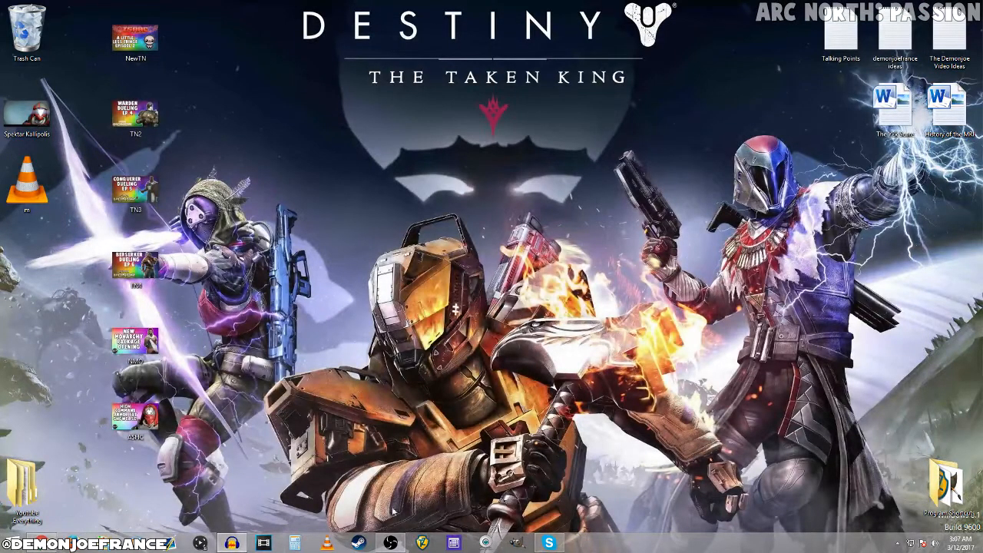
Switch to GIMP, tuck the Toolbox into the corner, and open Spektar Kallipolis.png from the Desktop folder as layers
click(519, 543)
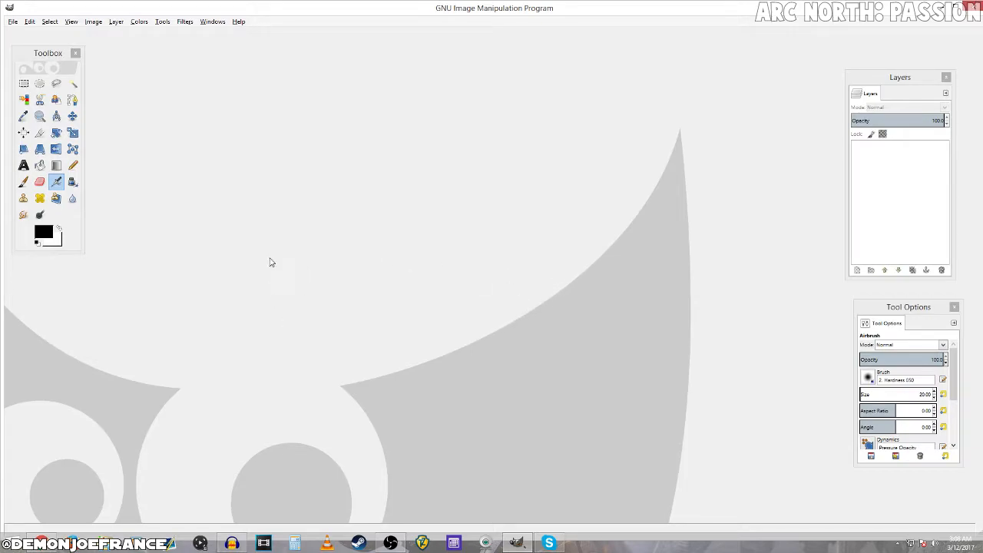
drag(62, 58, 50, 37)
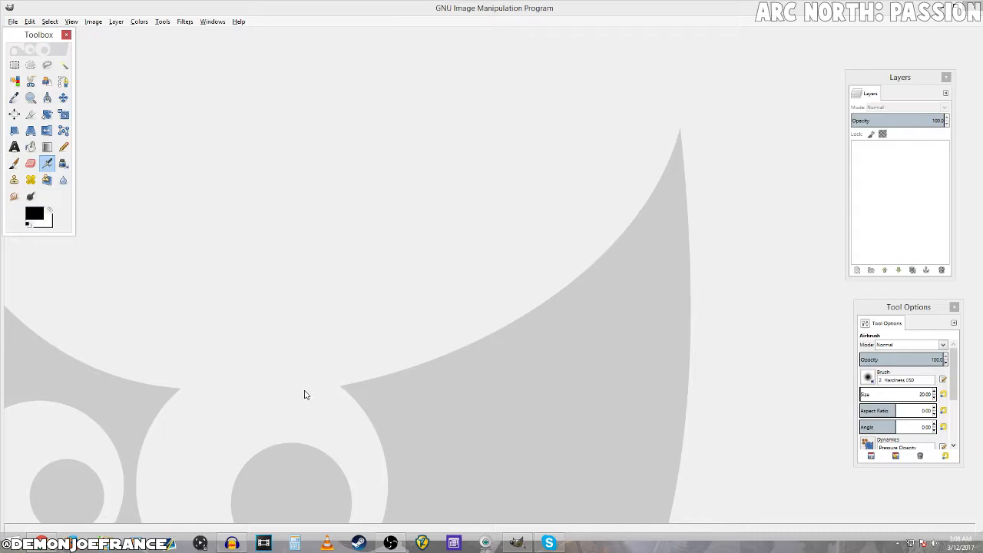
click(13, 22)
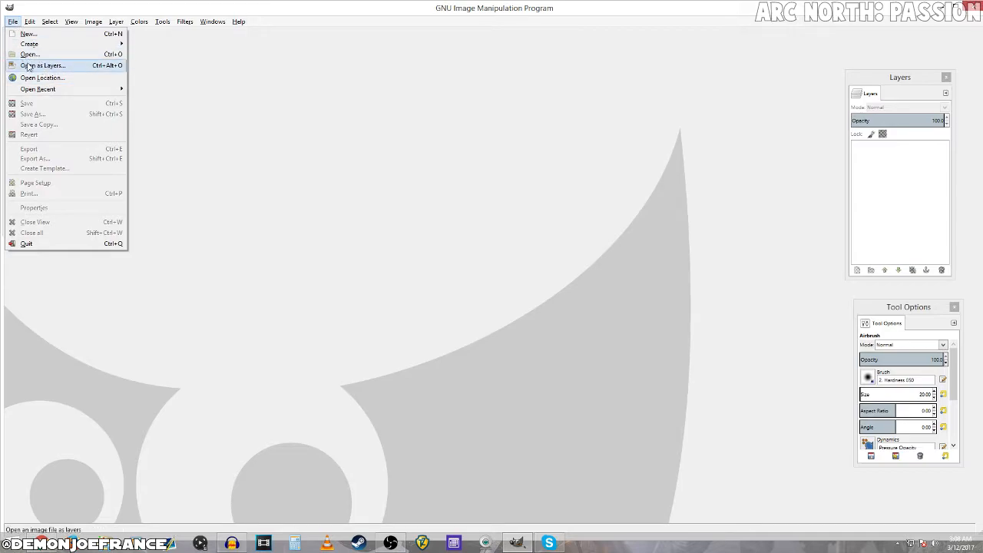
click(43, 65)
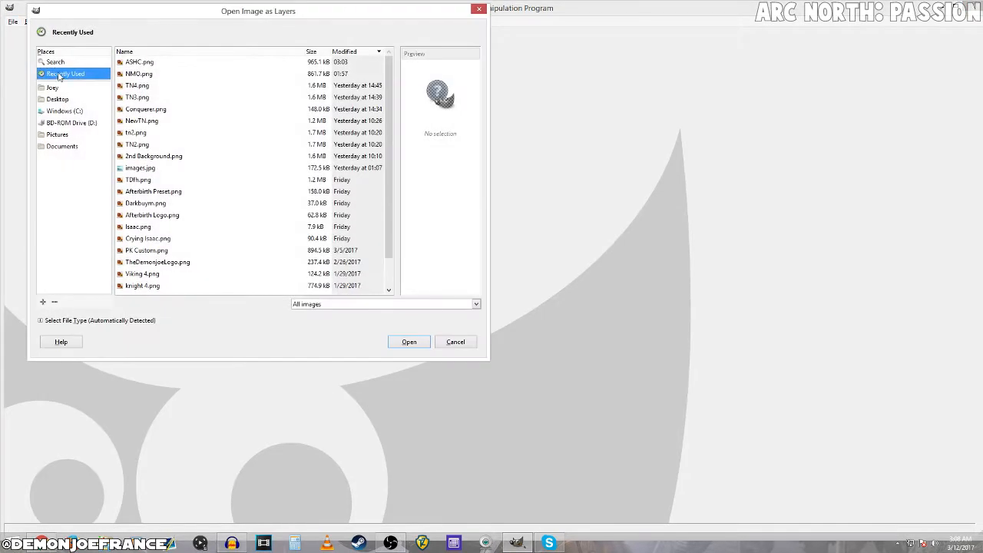
click(57, 100)
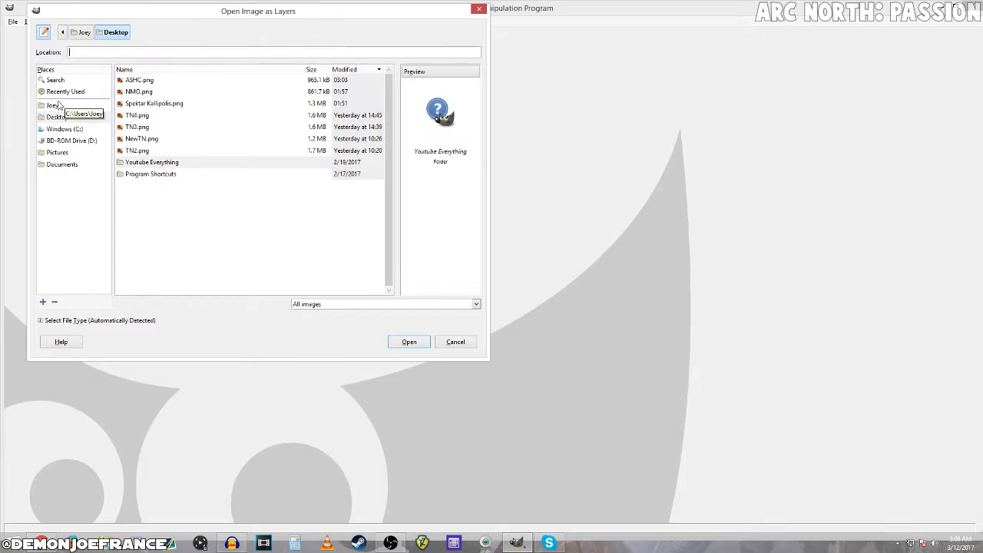
click(148, 105)
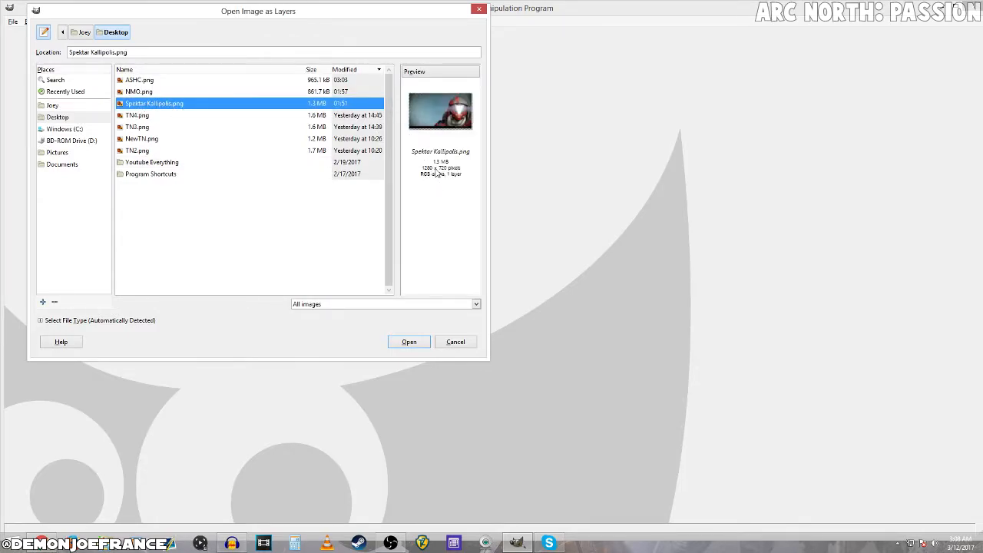
click(423, 341)
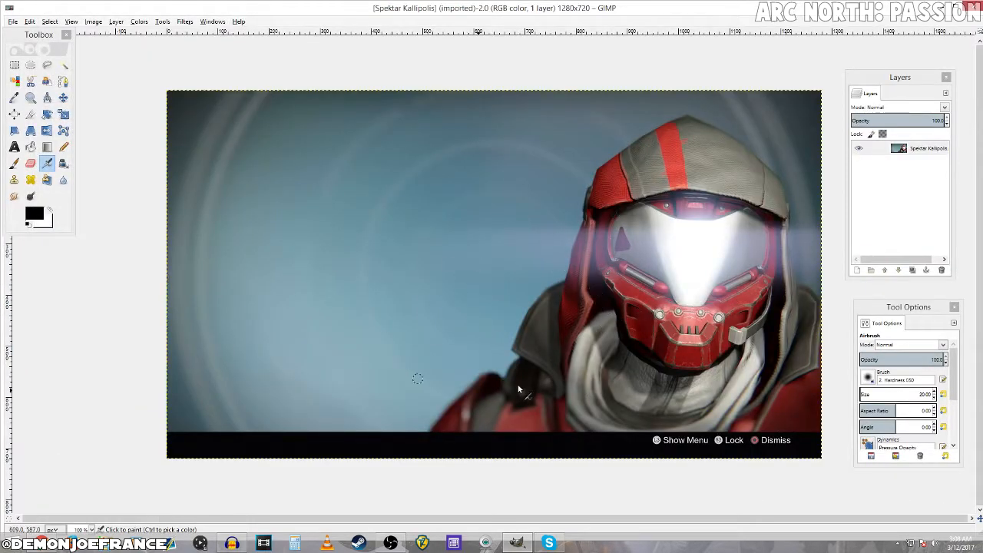
Activate Rectangle Select, create a new blank 1280 × 720 px image, and position its window over the character image
click(15, 65)
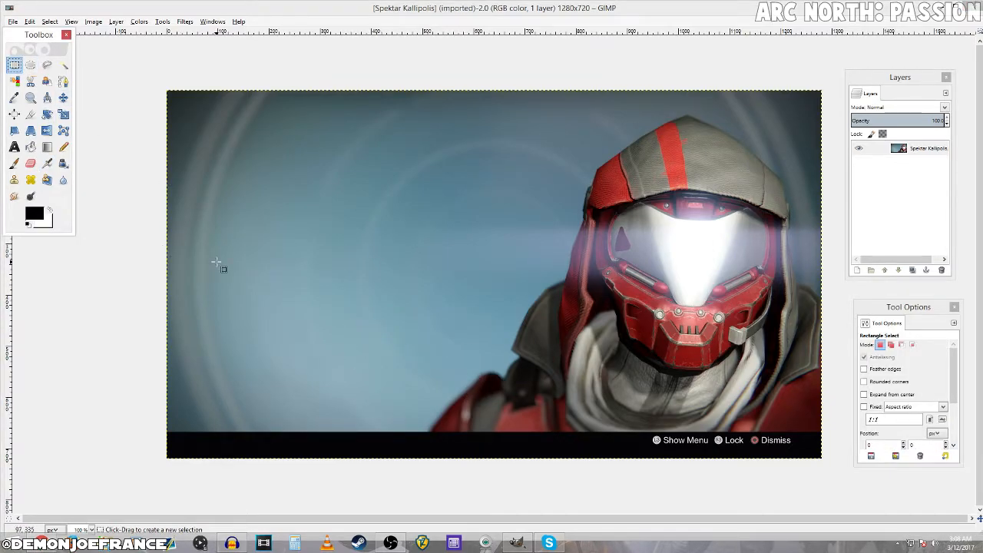
click(13, 21)
click(28, 35)
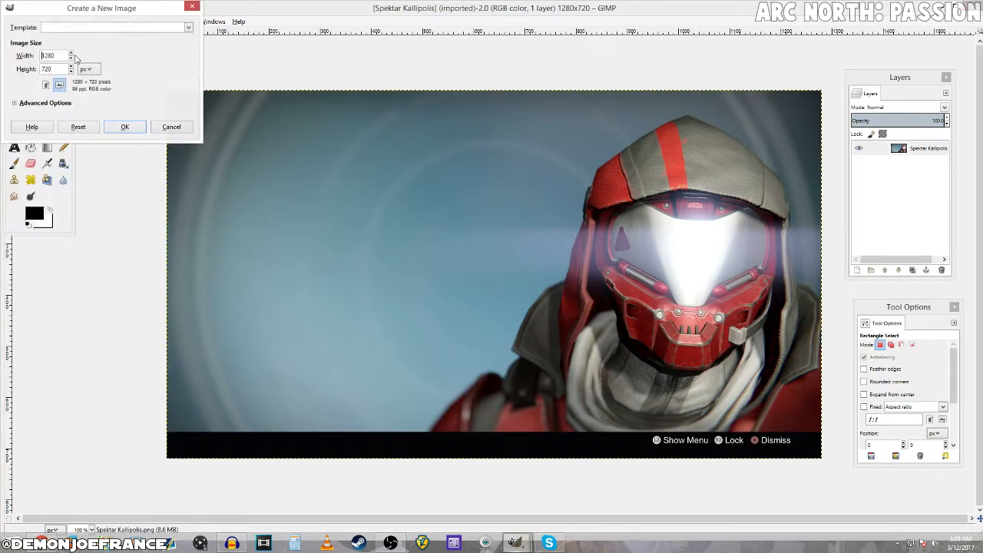
click(124, 127)
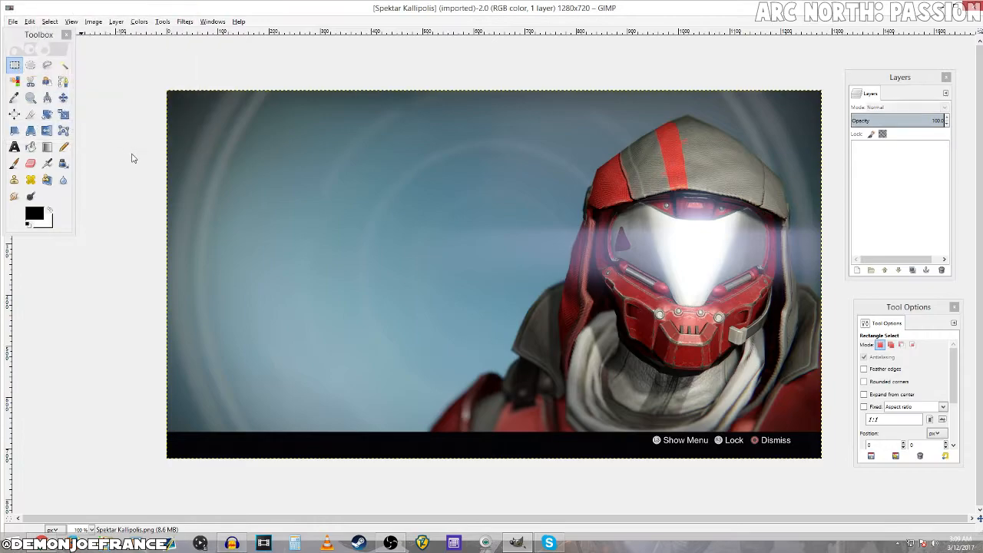
drag(350, 42, 395, 35)
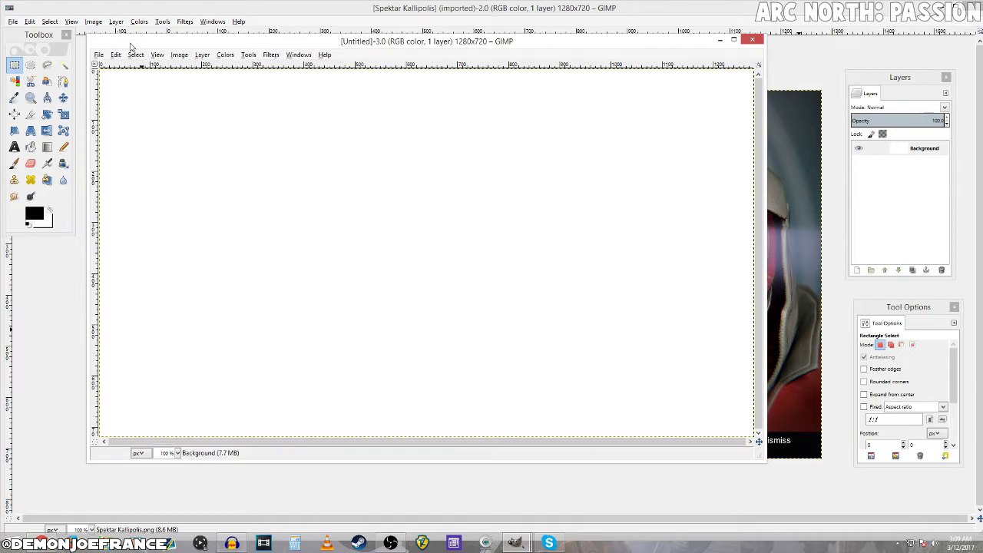
click(99, 55)
click(125, 99)
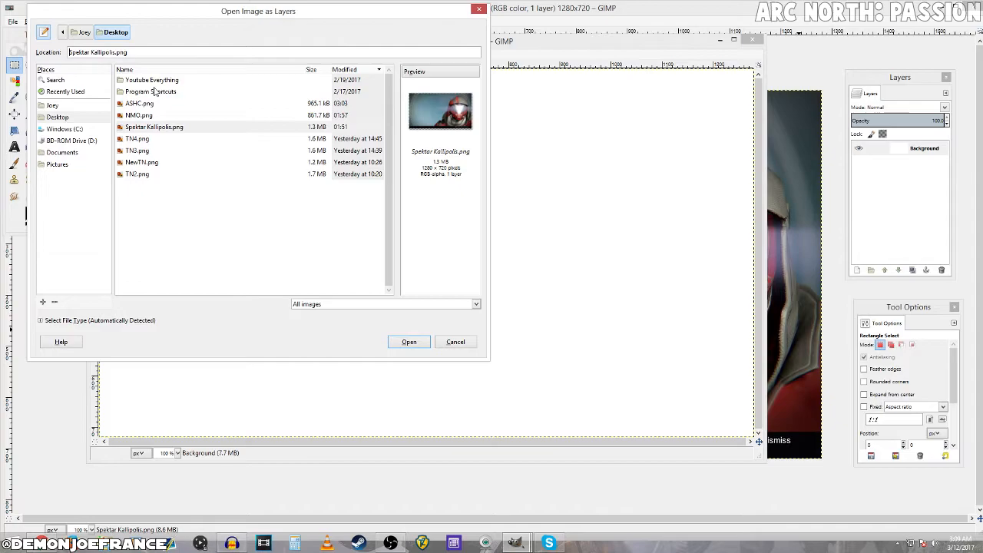
double_click(148, 83)
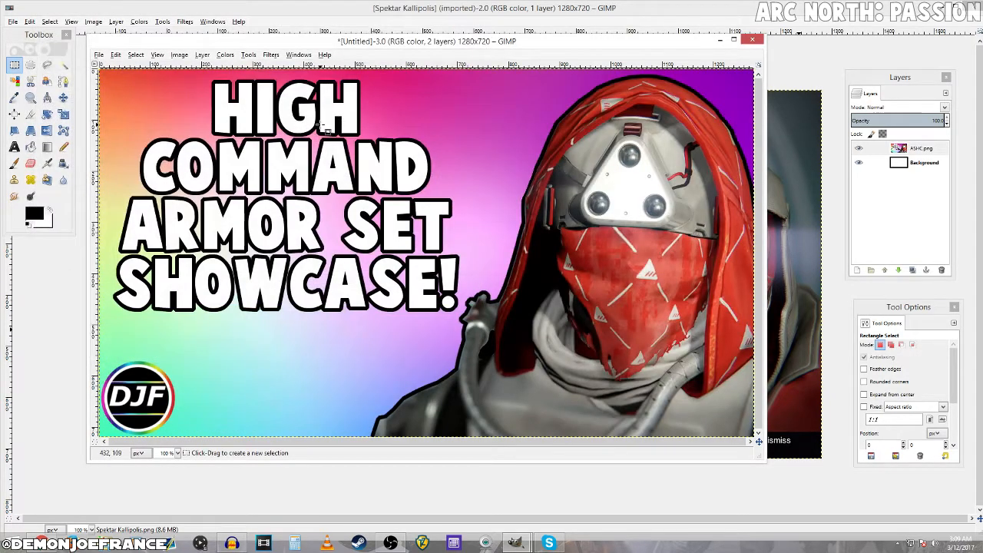
key(ctrl+z)
Start opening an image as layers in the blank image and browse to Desktop > Youtube Everything > Editing General > Thumbnail Presets
click(98, 55)
click(135, 100)
click(136, 85)
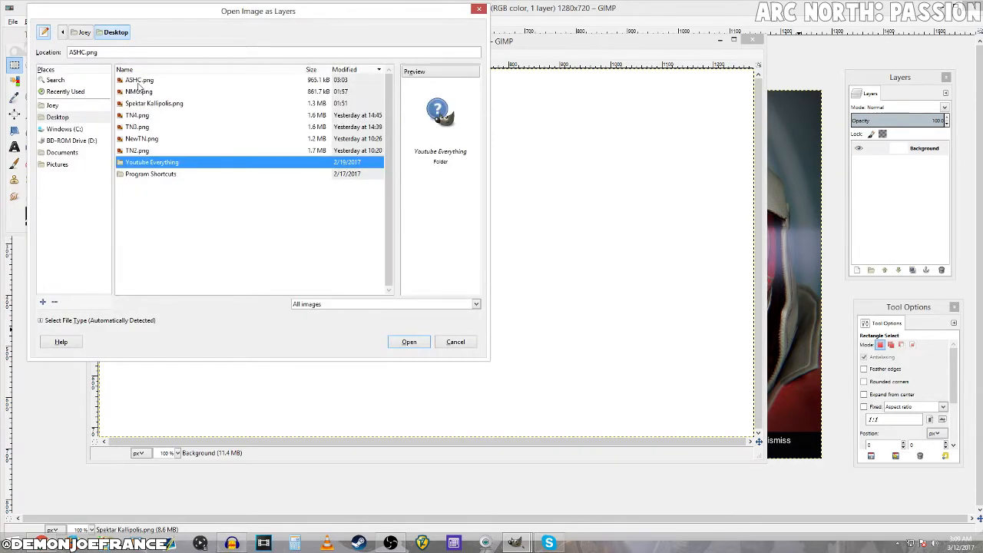
double_click(157, 165)
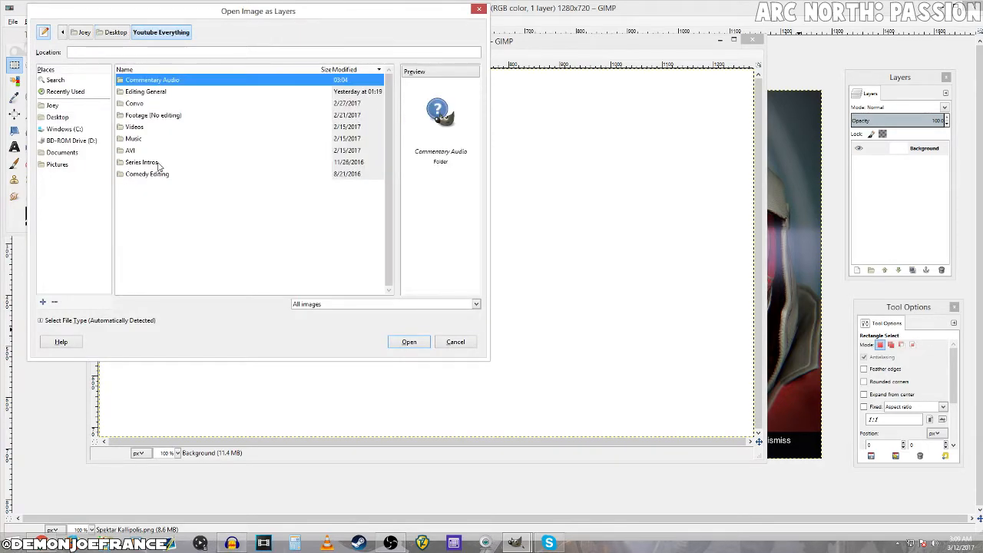
double_click(144, 92)
double_click(158, 81)
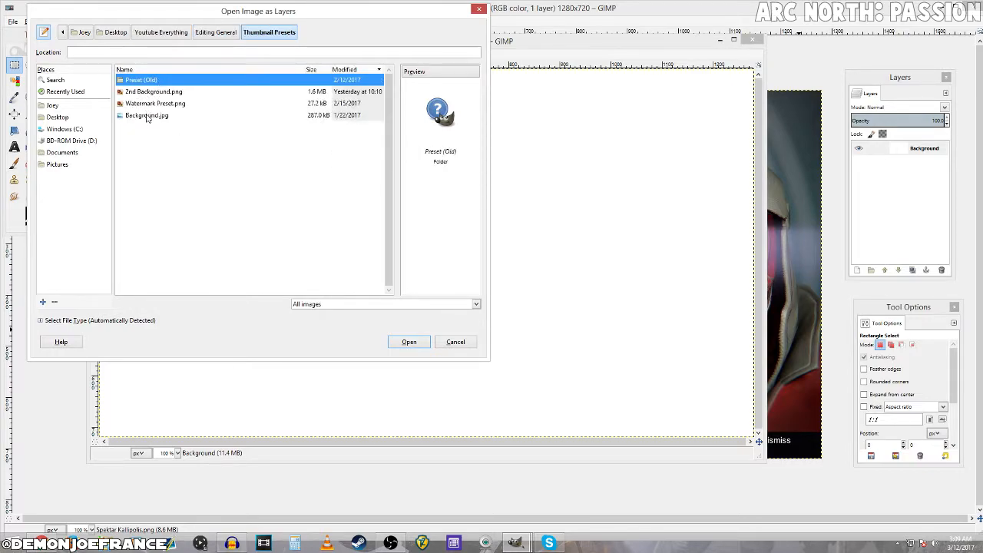
Compare the 2nd Background.png and Background.jpg previews and open Background.jpg as a layer in the blank image
click(148, 116)
click(142, 92)
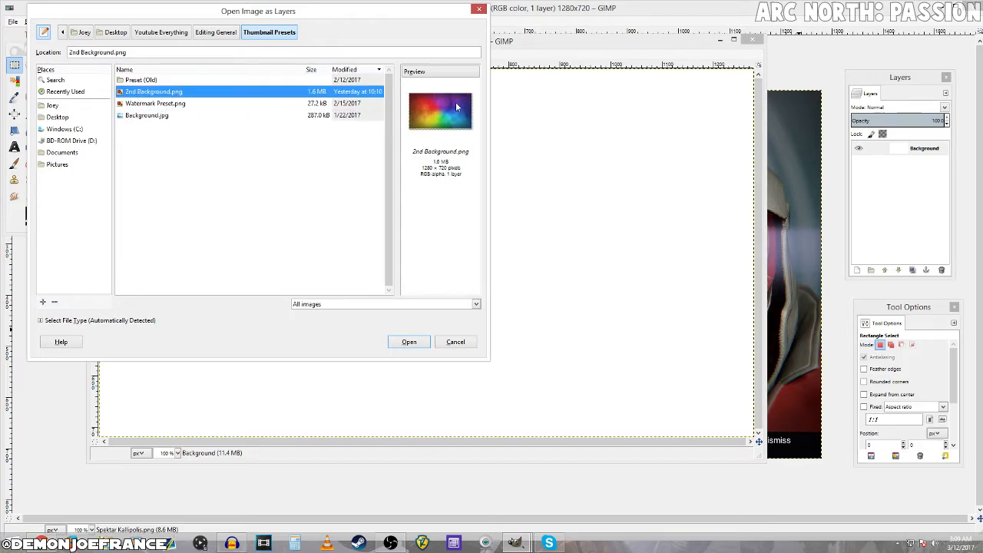
click(209, 118)
click(218, 116)
click(213, 91)
click(228, 117)
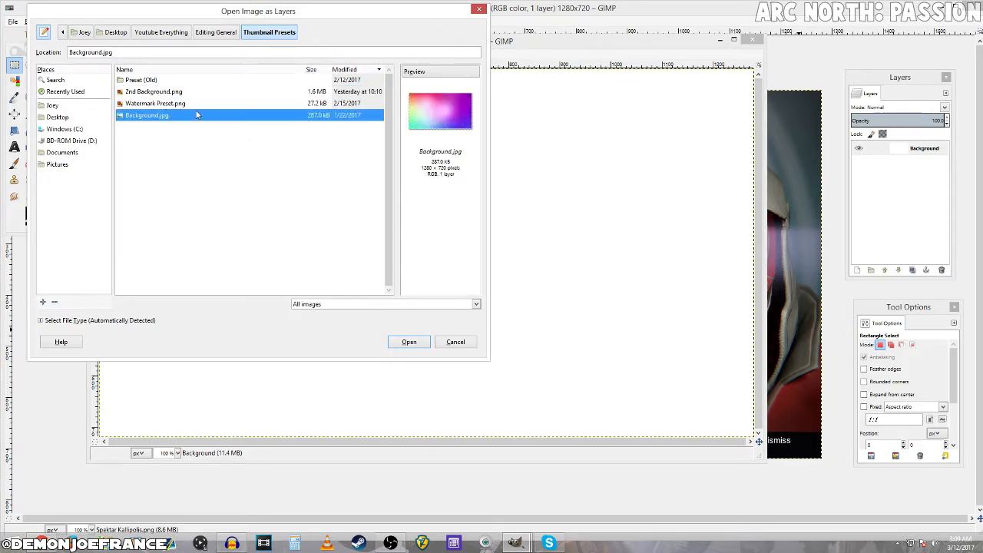
click(425, 345)
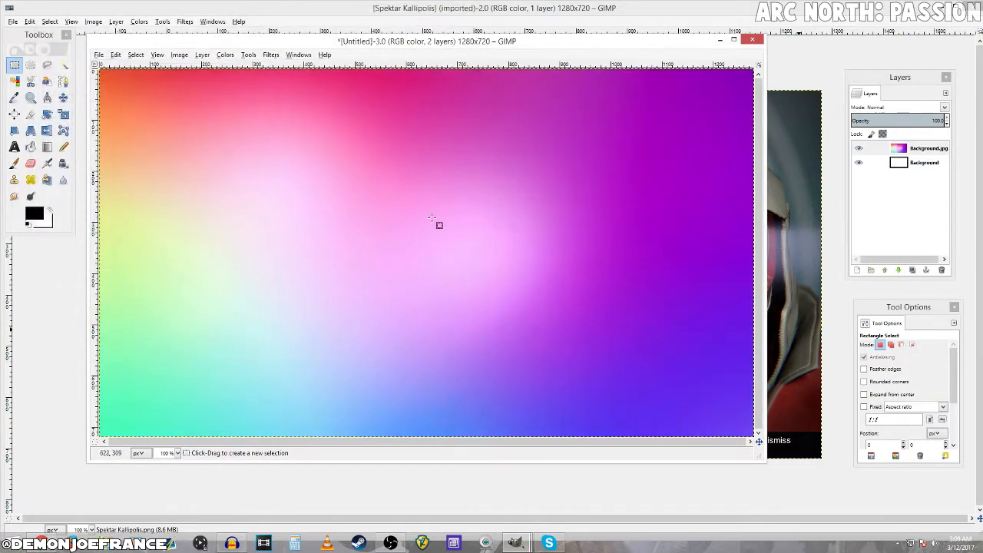
Maximize the rainbow background image's window, then minimize it to return to the Spektar Kallipolis image
click(733, 40)
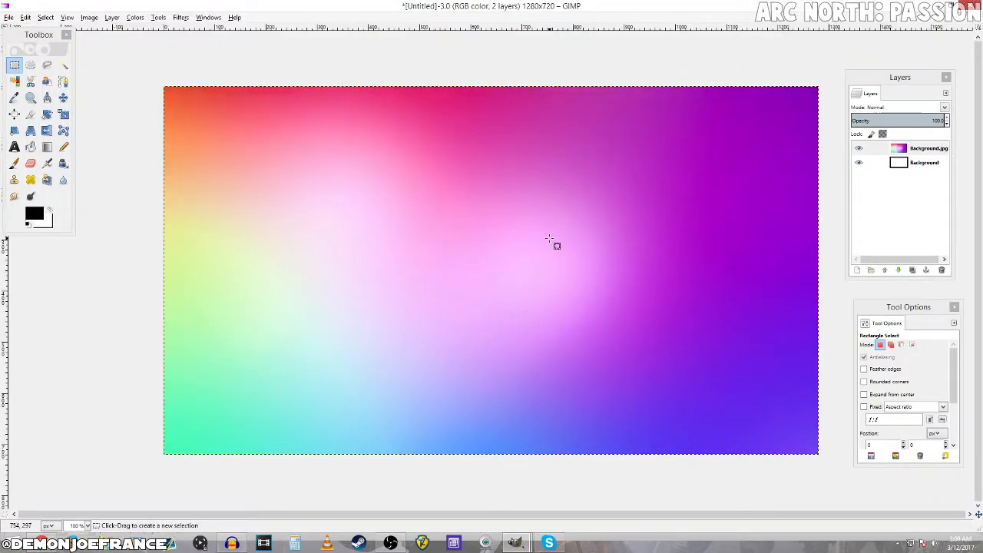
click(91, 17)
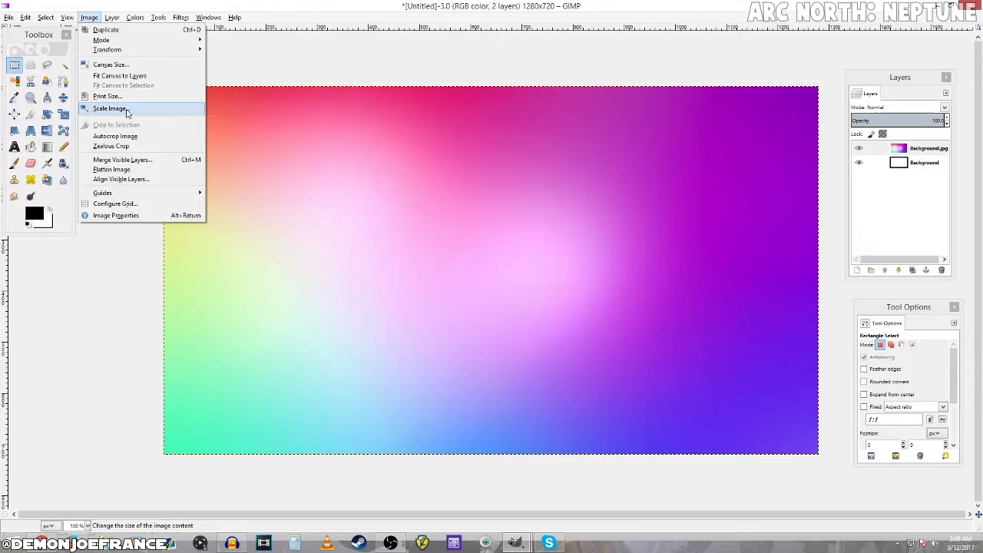
click(306, 58)
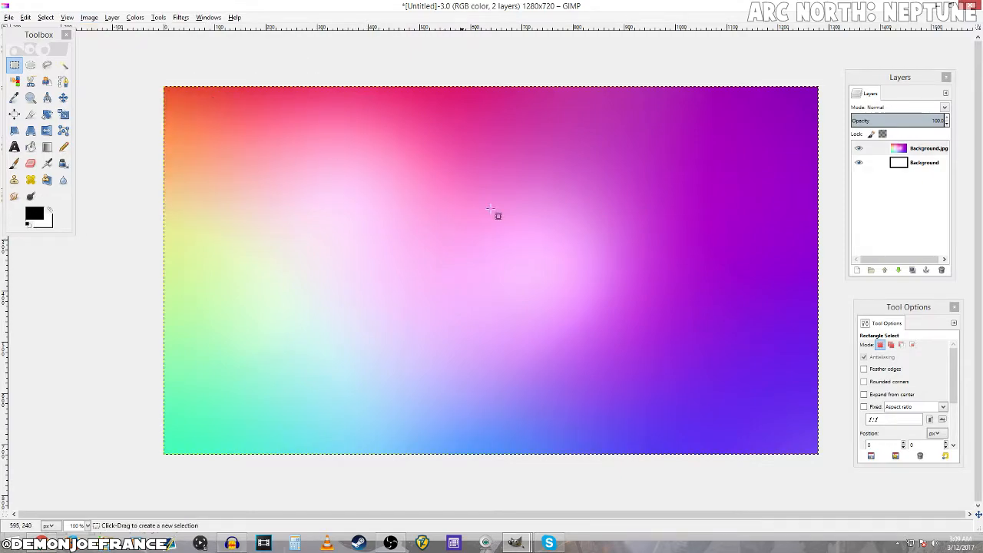
click(944, 6)
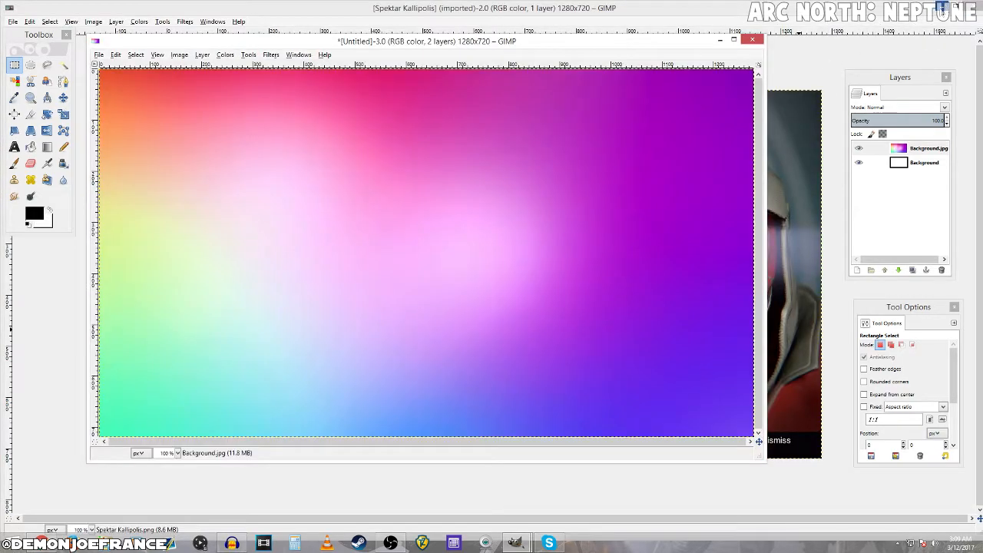
click(736, 41)
click(936, 6)
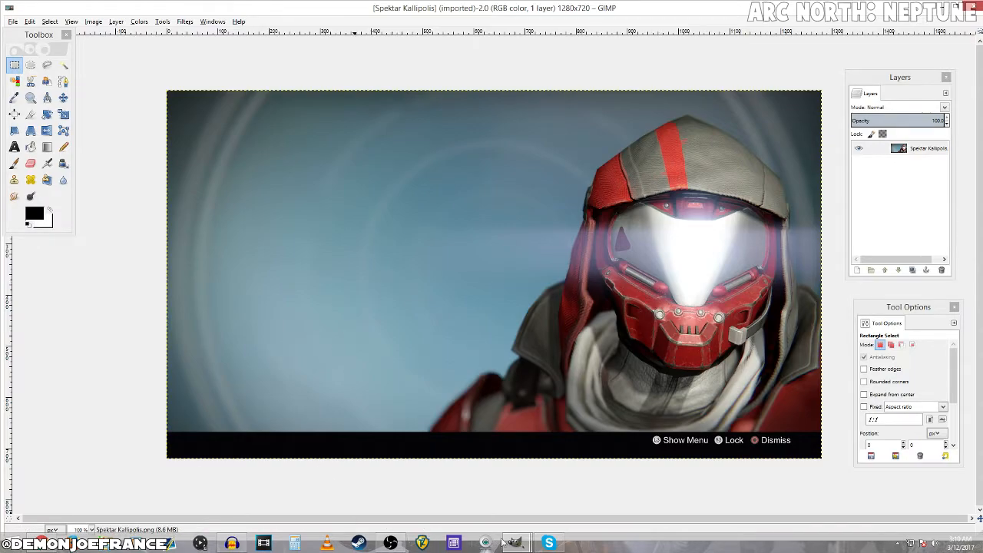
mouse_move(516, 543)
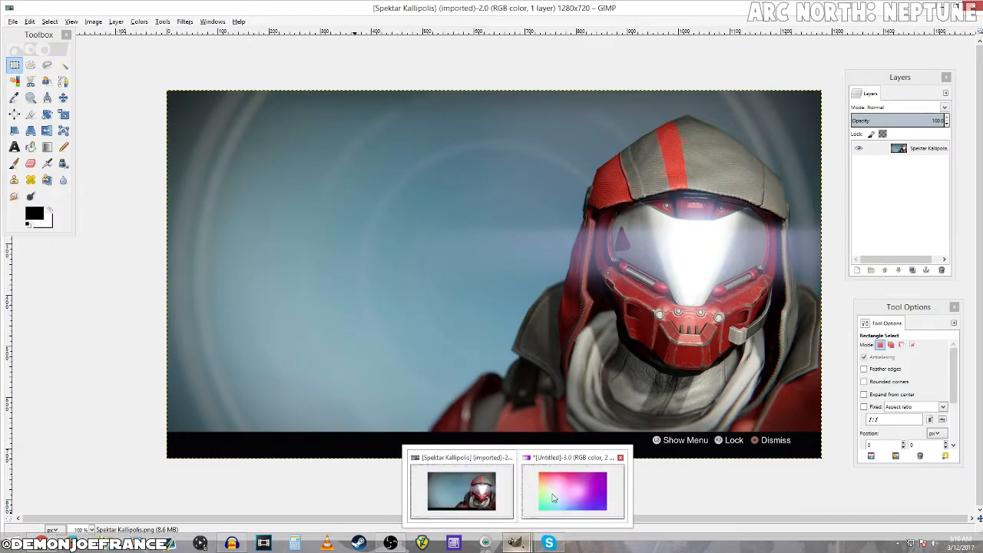
mouse_move(569, 494)
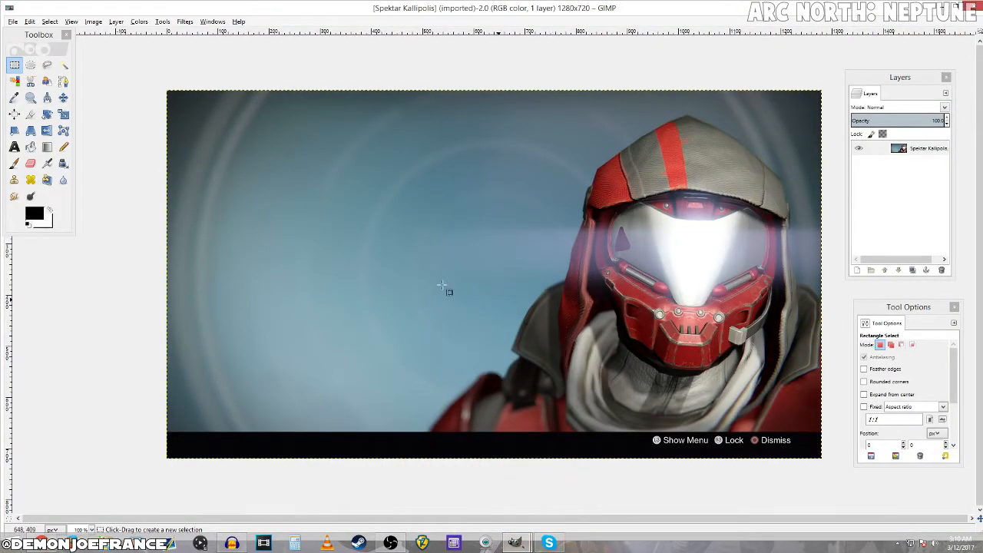
Start a path with the Paths tool where the character's left-hand shoulder meets the black bar, placing anchors up the shoulder edge
click(31, 99)
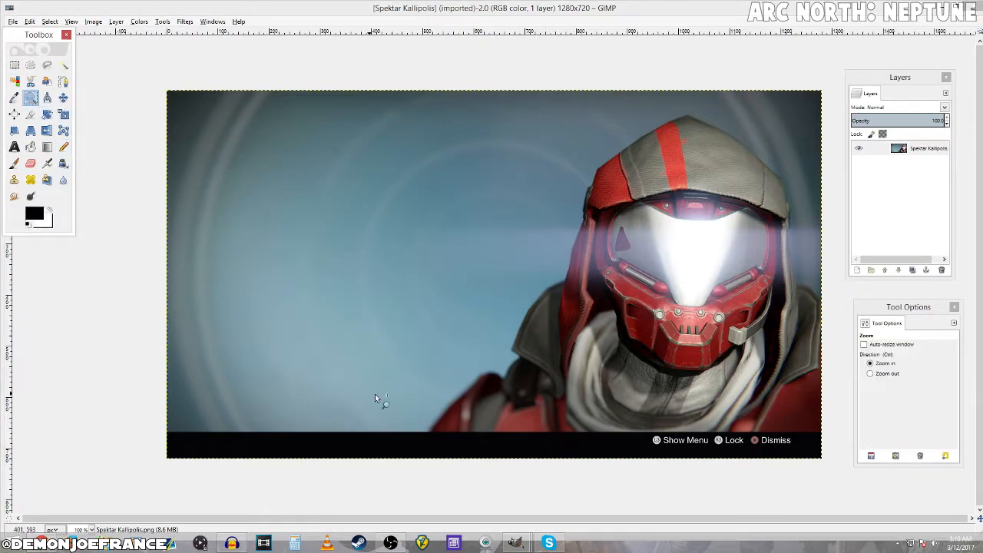
click(436, 430)
click(425, 432)
click(431, 434)
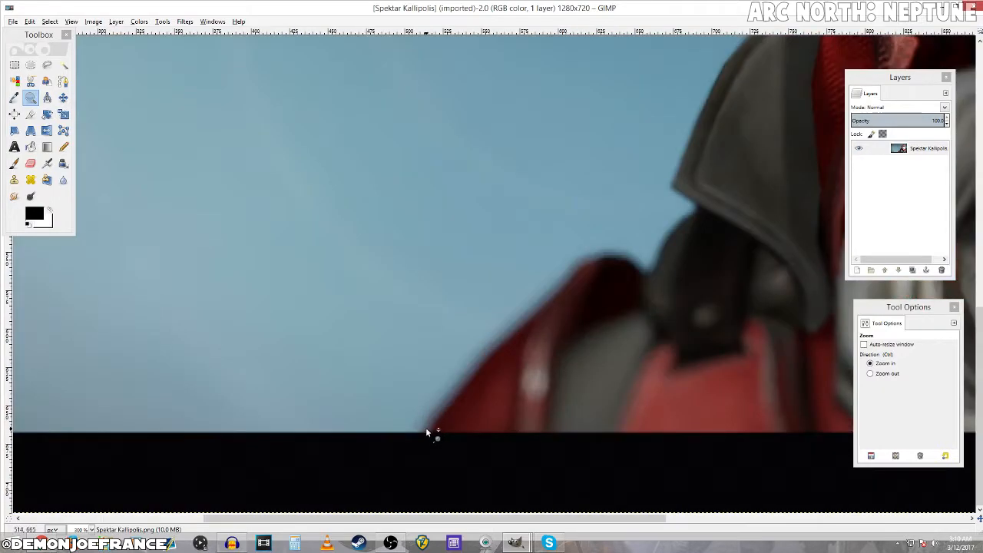
click(427, 430)
click(432, 430)
click(435, 429)
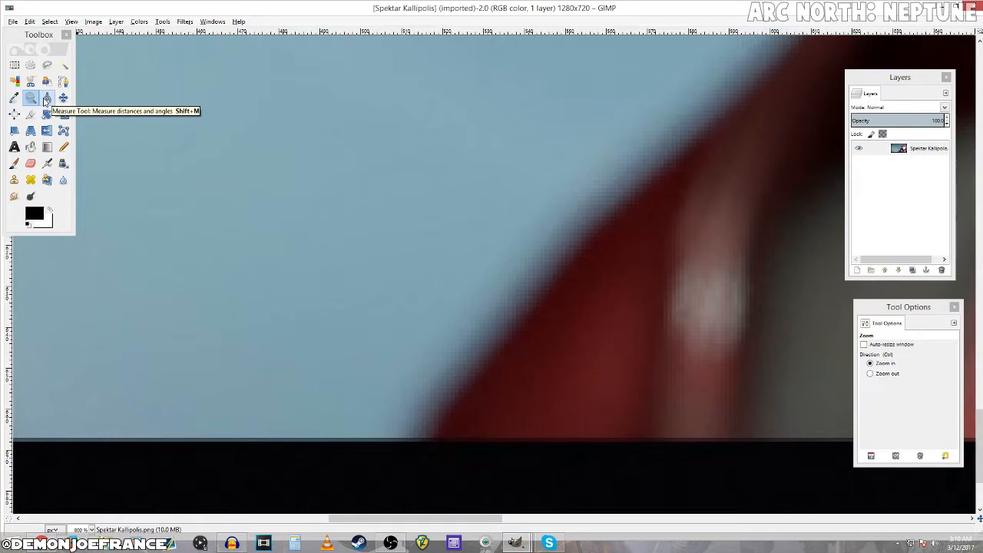
click(63, 82)
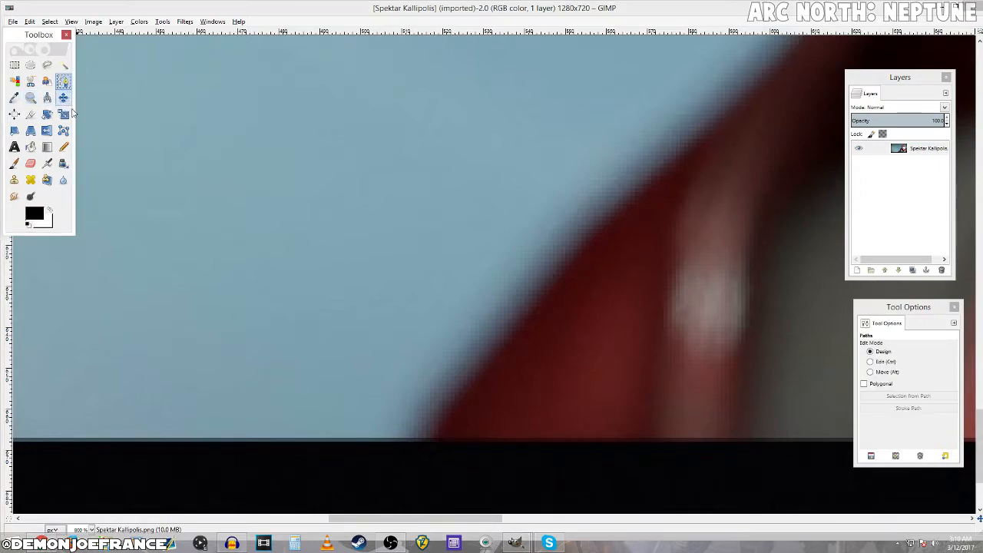
click(433, 438)
click(557, 280)
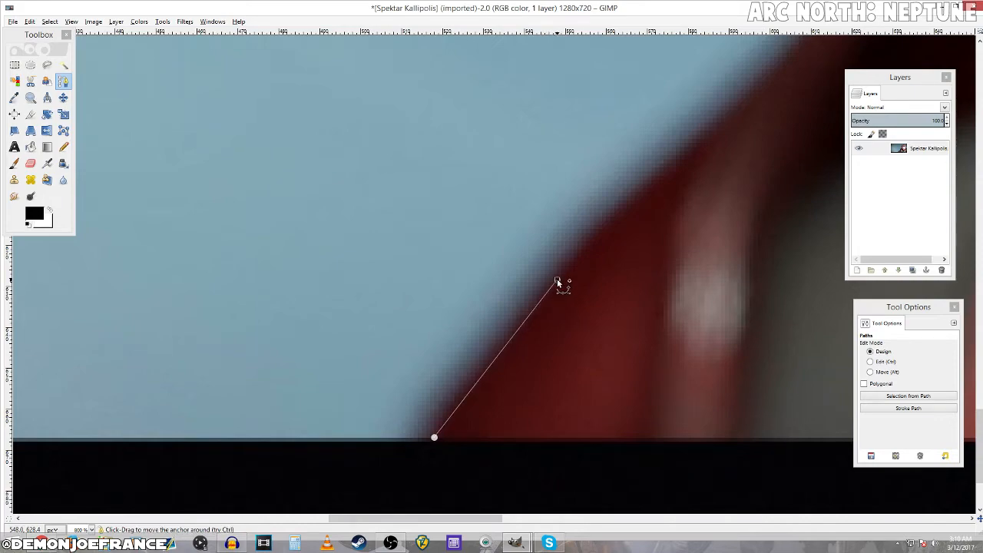
click(664, 167)
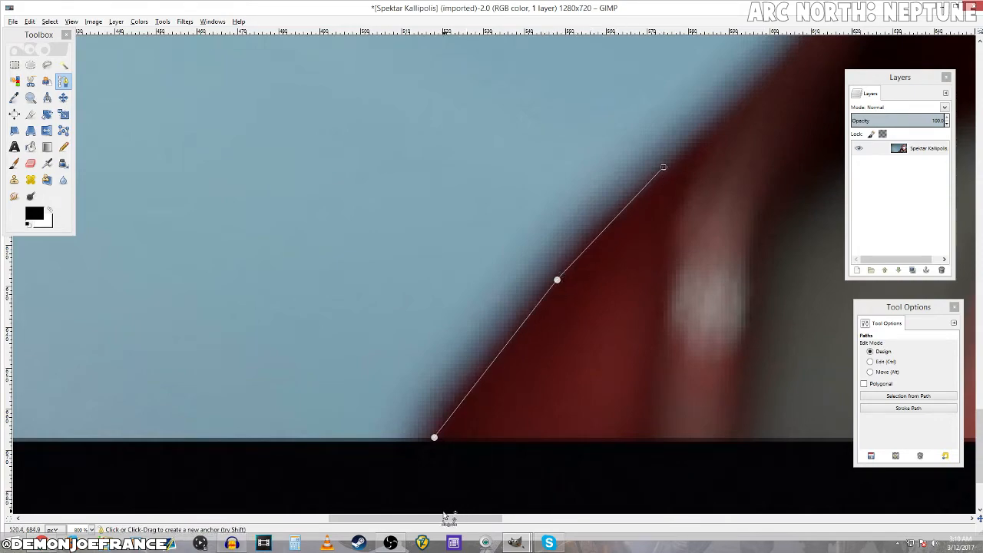
Continue the path up the red shoulder pad and over its rounded dark top
drag(446, 514, 539, 514)
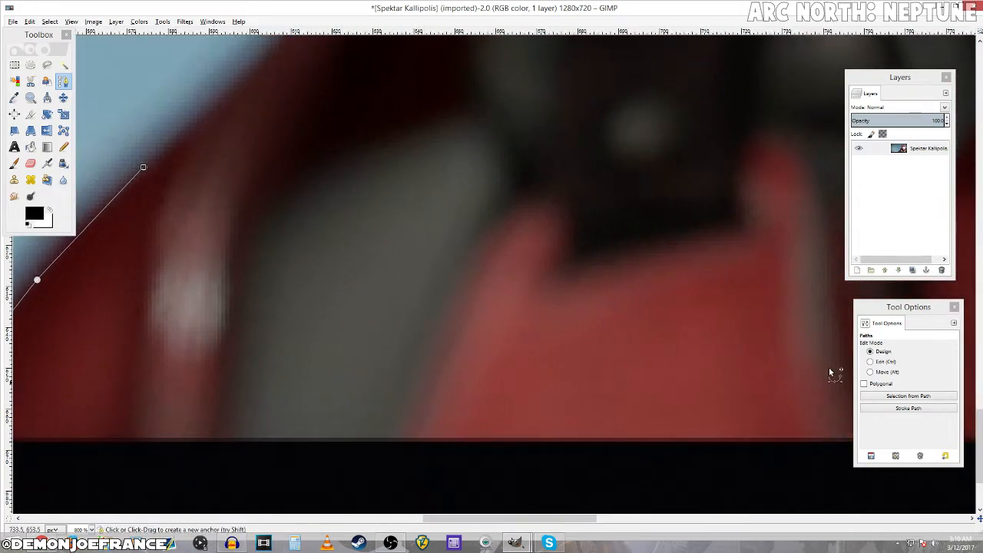
drag(980, 423, 982, 386)
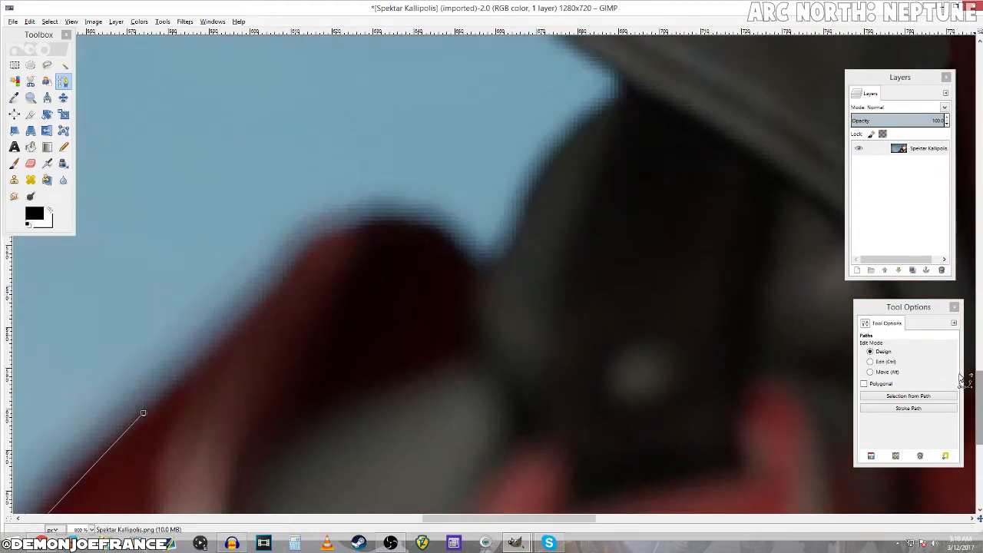
click(253, 309)
click(309, 246)
click(359, 222)
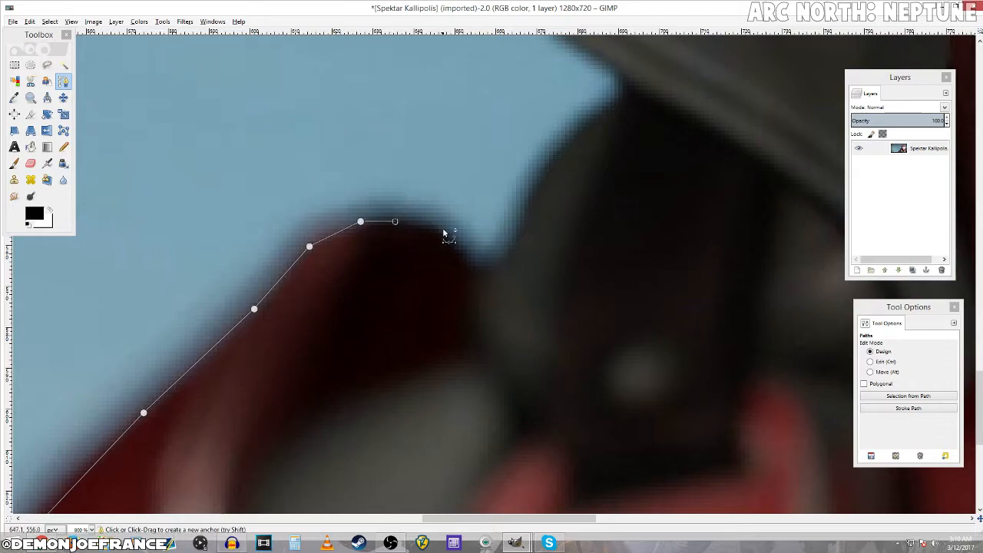
click(459, 252)
Trace the path up the dark strap beside the shoulder pad to the notch beneath the gray collar
click(521, 219)
click(542, 172)
click(563, 146)
click(586, 125)
click(609, 105)
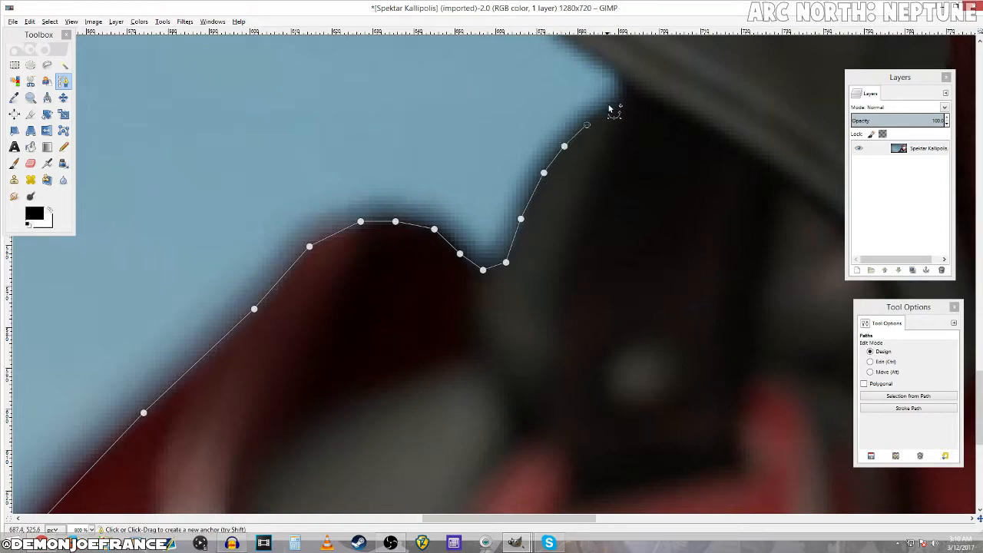
click(620, 89)
click(614, 71)
Carry the path around the collar's pointed corner and up its curved outer edge
drag(980, 396, 979, 353)
click(560, 305)
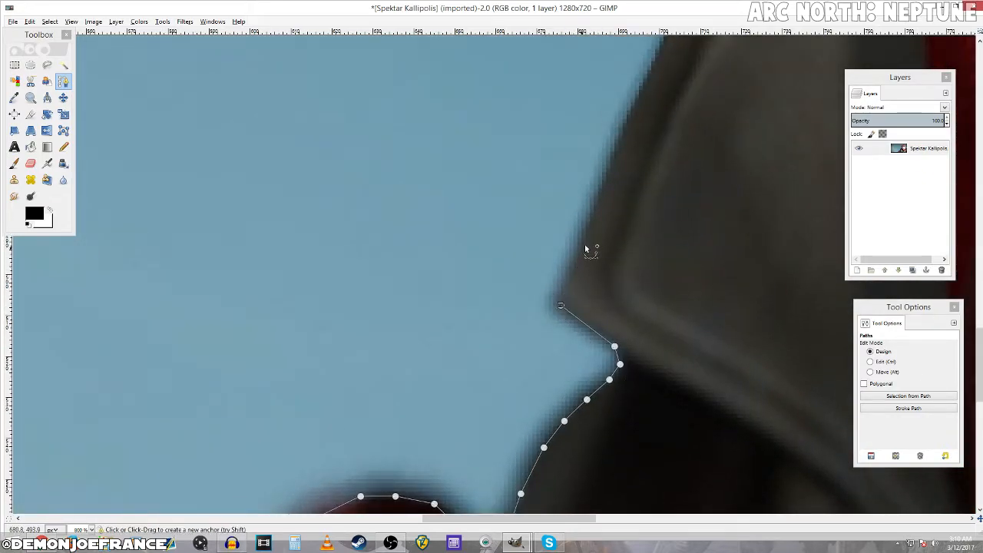
click(588, 226)
click(615, 146)
click(635, 99)
scroll(980, 384, up, 5)
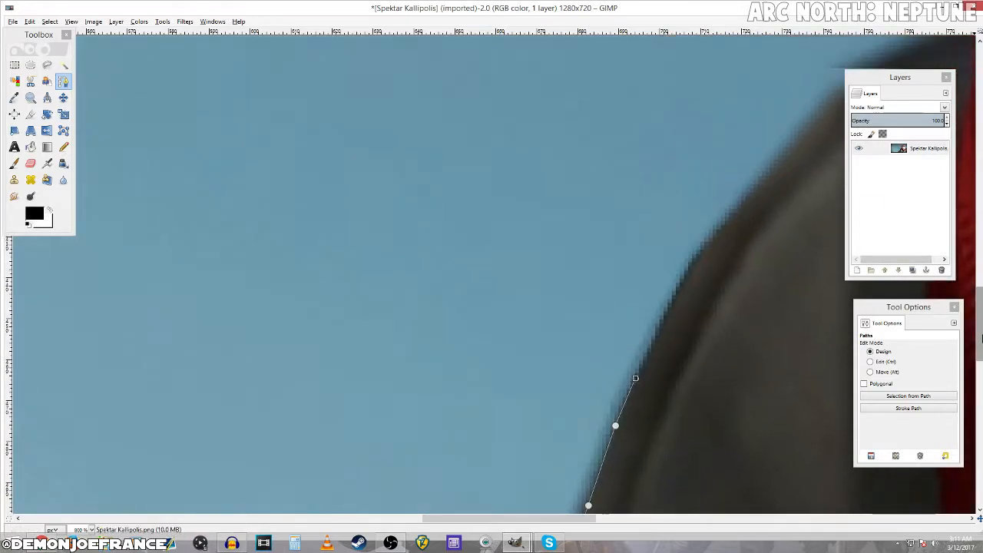
click(724, 236)
click(773, 182)
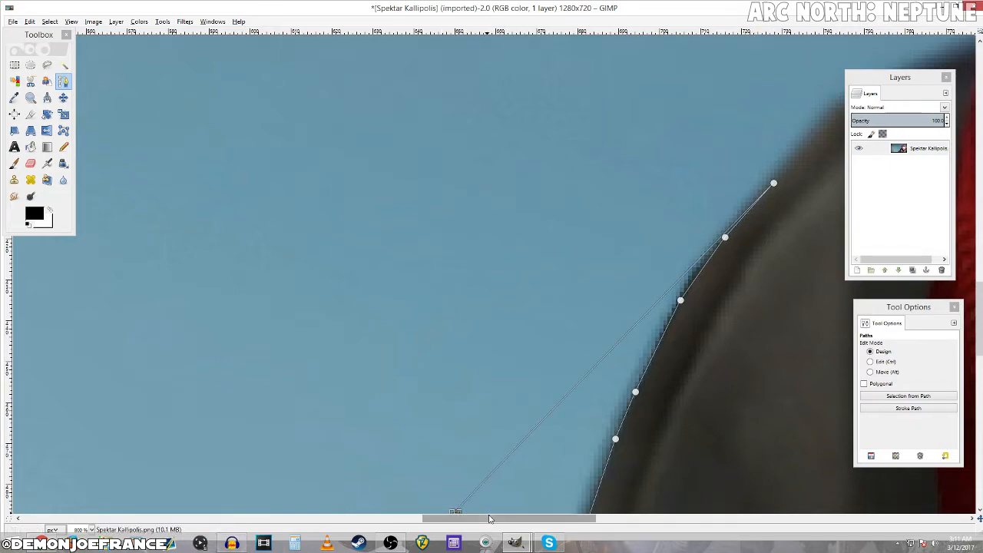
Extend the path along the top of the gray collar to where it meets the red hood cloth
drag(492, 520, 557, 520)
drag(980, 319, 981, 281)
click(496, 352)
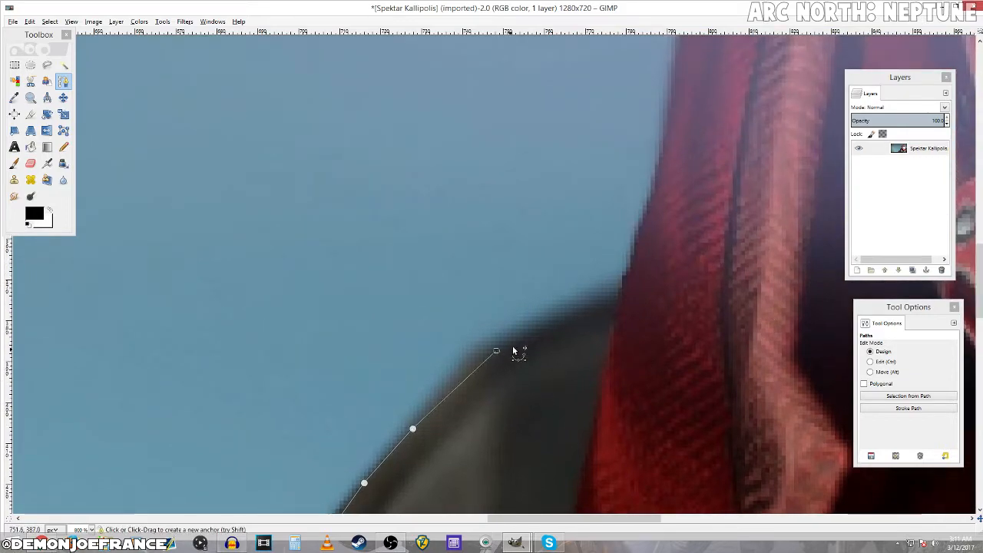
click(594, 317)
click(615, 307)
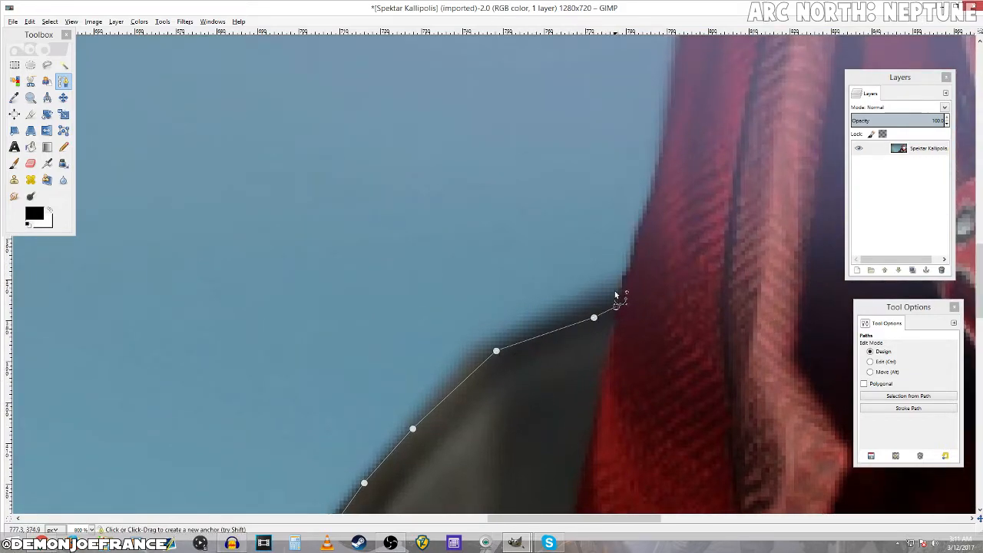
Trace the path up the outer edge of the red cloth hanging from the hood
click(649, 202)
click(665, 134)
drag(981, 314, 980, 278)
click(677, 221)
click(709, 243)
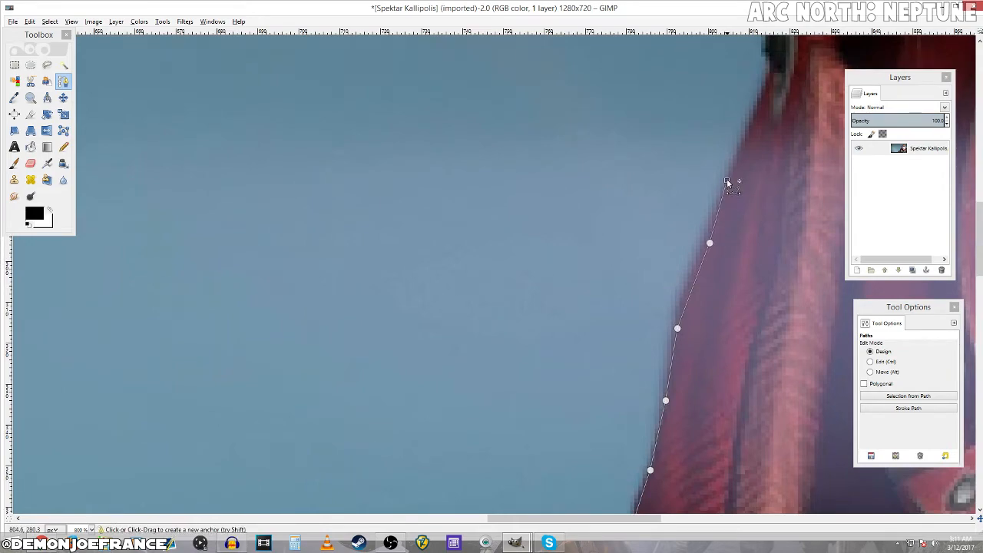
click(750, 134)
Continue the path up the dark trim between the hanging red cloth and the hood's red panel
drag(981, 246, 980, 222)
click(770, 306)
click(770, 228)
click(782, 143)
scroll(822, 338, up, 5)
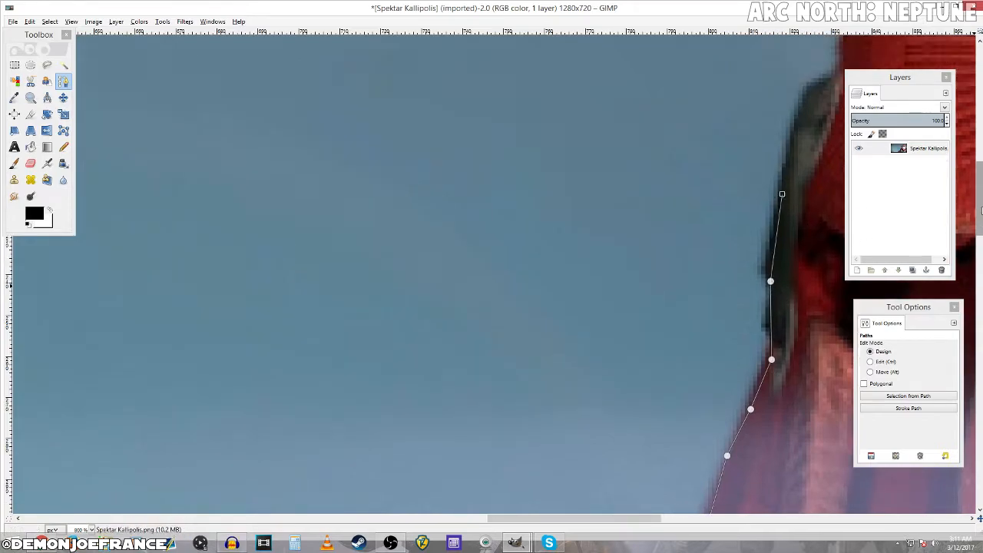
drag(558, 515, 608, 518)
click(536, 247)
Trace the path around the hood's red panel and up the slope onto the gray fabric
click(564, 221)
click(585, 166)
click(610, 103)
click(635, 71)
scroll(635, 77, up, 6)
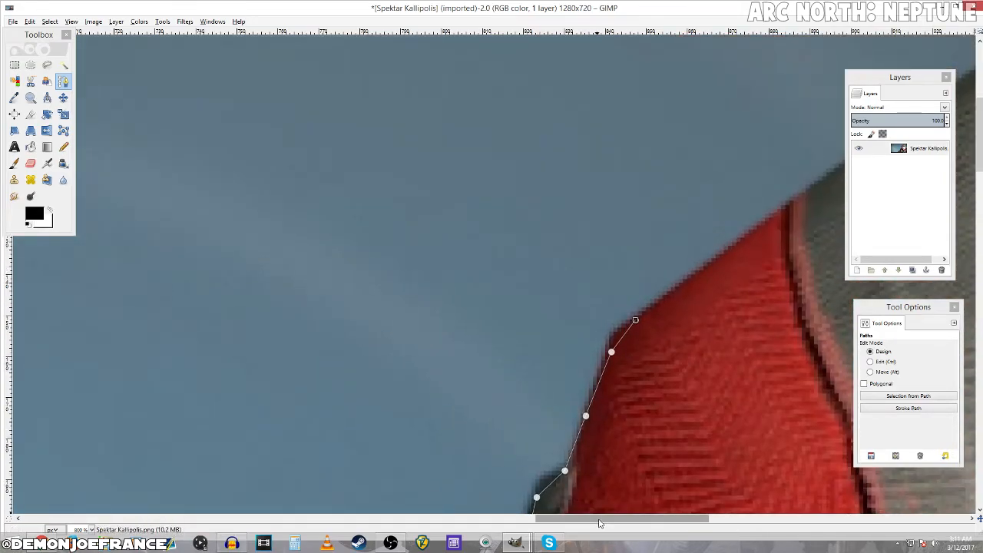
scroll(440, 255, right, 7)
click(588, 146)
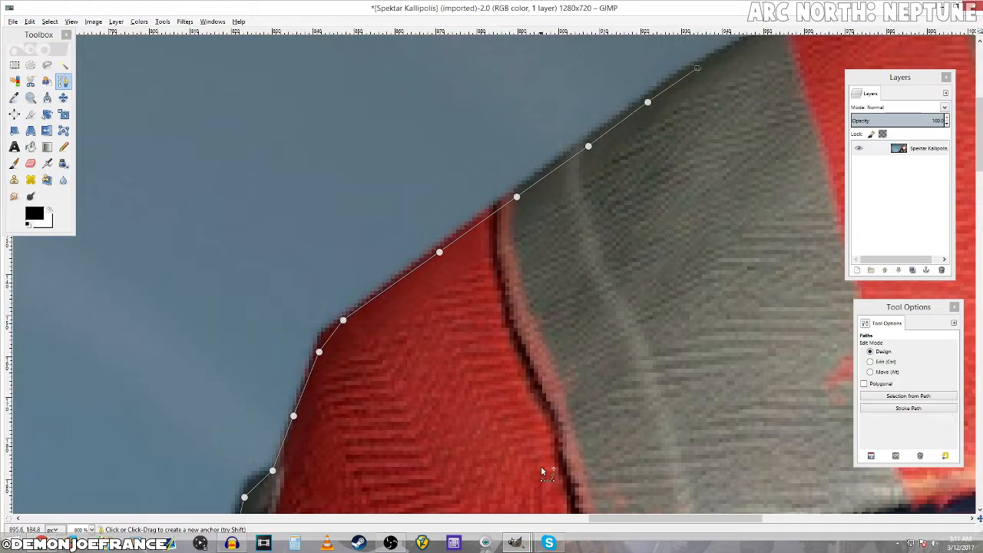
Extend the path past the hood's red stripe, over its peak, and onto the descending side
scroll(541, 462, right, 10)
scroll(541, 462, up, 3)
scroll(434, 259, up, 4)
click(433, 259)
click(519, 230)
click(594, 201)
click(651, 207)
click(705, 235)
click(762, 260)
click(806, 276)
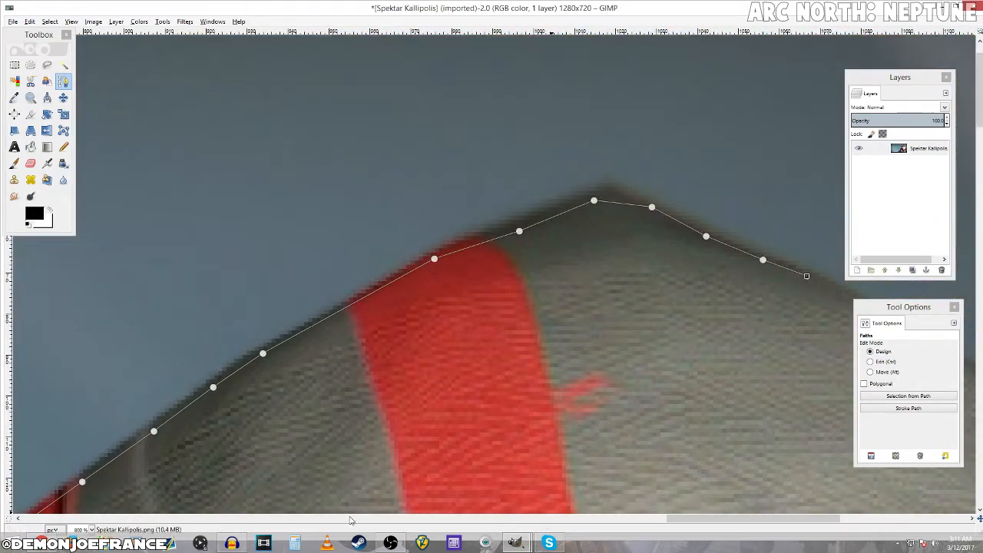
Trace the path down the sloping gray fabric on the far side of the hood's peak
scroll(327, 520, right, 10)
click(448, 375)
click(582, 487)
scroll(704, 239, down, 7)
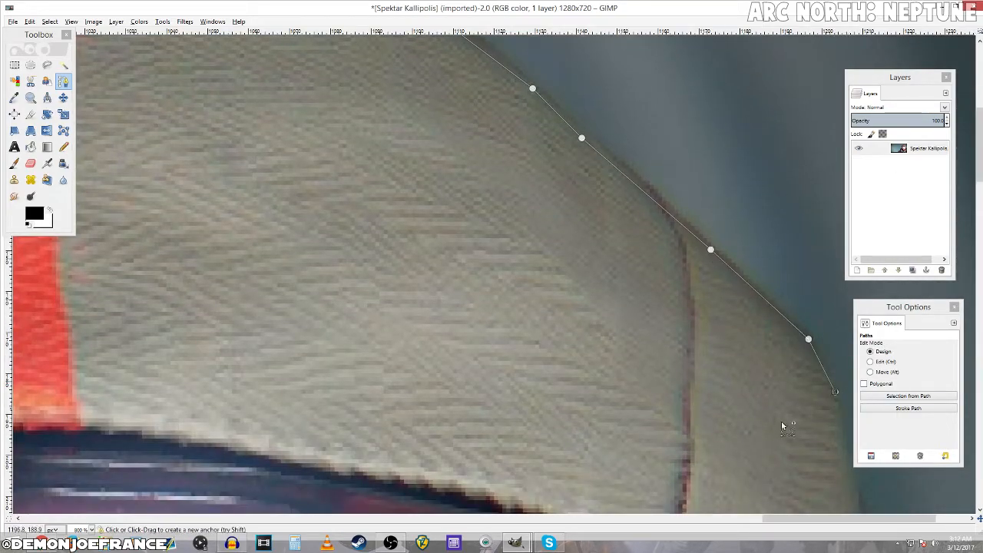
Continue the path down the steep outer edge of the hood's far side
scroll(836, 403, right, 3)
scroll(835, 403, down, 5)
click(671, 210)
click(690, 265)
click(717, 368)
click(717, 474)
Place further anchors down the lower part of the hood's far side toward the collar
scroll(697, 223, down, 6)
click(697, 203)
click(701, 267)
click(709, 328)
click(716, 388)
scroll(805, 370, down, 6)
click(737, 205)
click(758, 268)
click(769, 321)
Move the Layers and Tool Options windows off the outline and continue the path toward the image's right edge
drag(979, 278, 979, 311)
drag(932, 78, 403, 130)
drag(900, 310, 383, 252)
click(813, 121)
click(881, 144)
click(915, 192)
click(956, 235)
Run the path down the image's right edge and back along the black bar to its starting anchor, then move Tool Options aside
drag(978, 284, 980, 460)
click(972, 147)
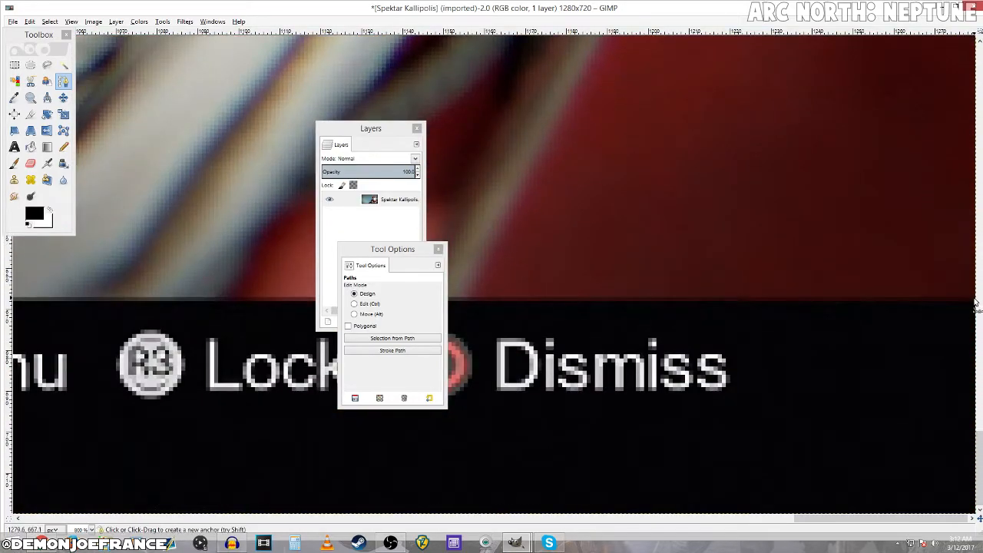
drag(845, 519, 346, 519)
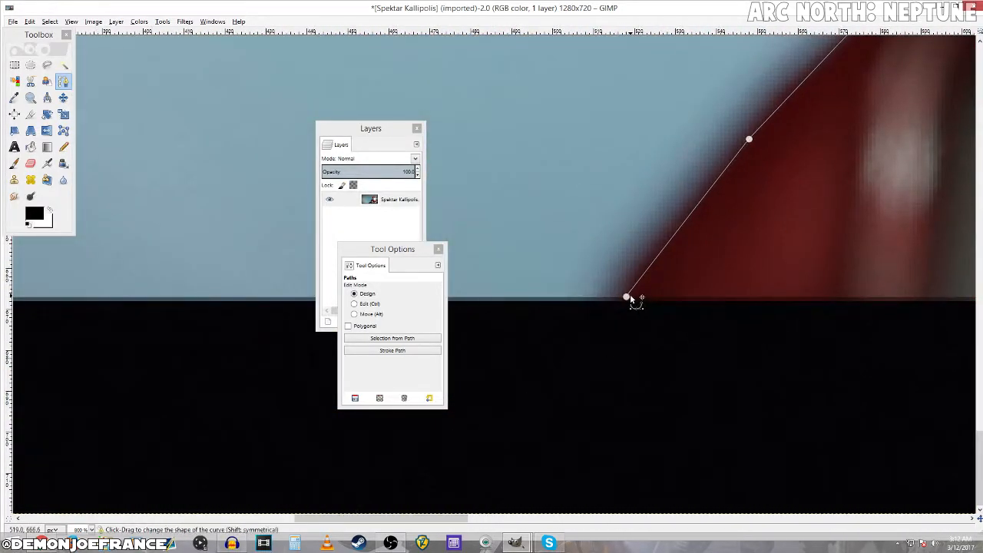
ctrl+click(628, 298)
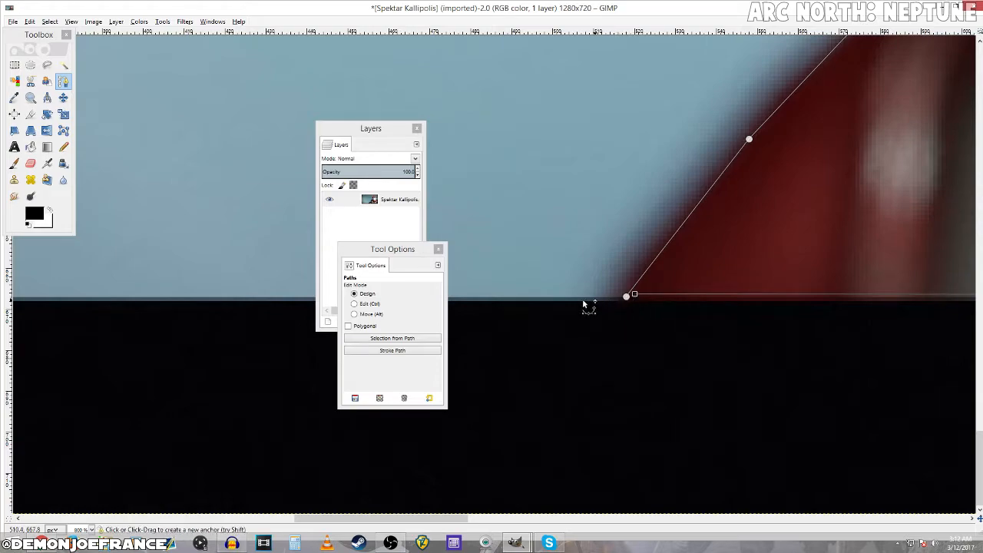
drag(391, 251, 654, 307)
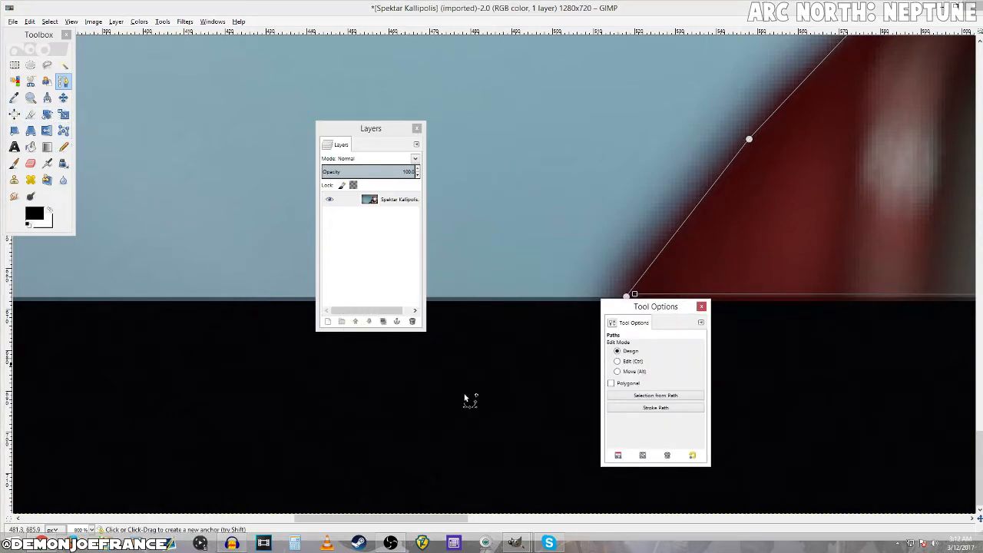
Convert the finished character path into a selection and copy the selected pixels of the Spektar Kallipolis image
drag(421, 519, 464, 525)
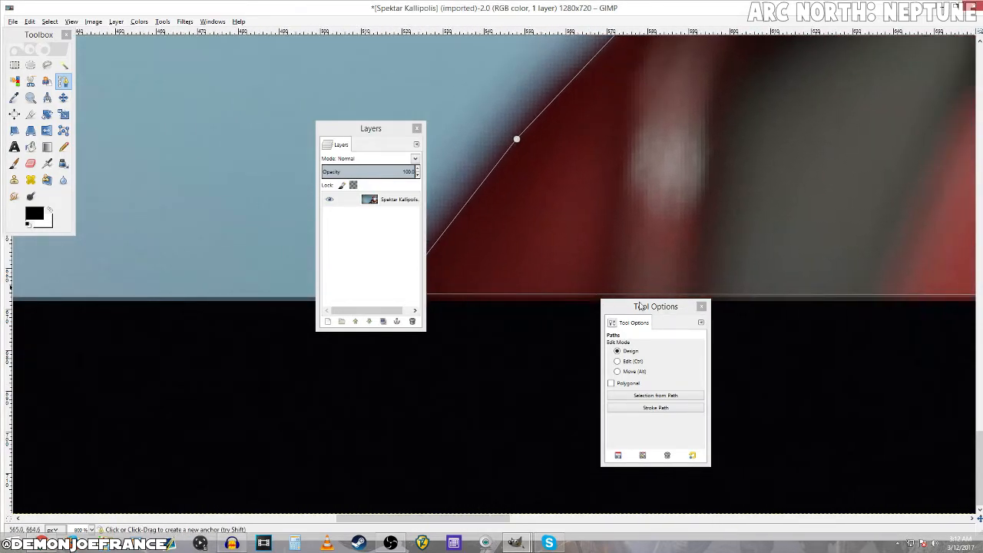
click(640, 397)
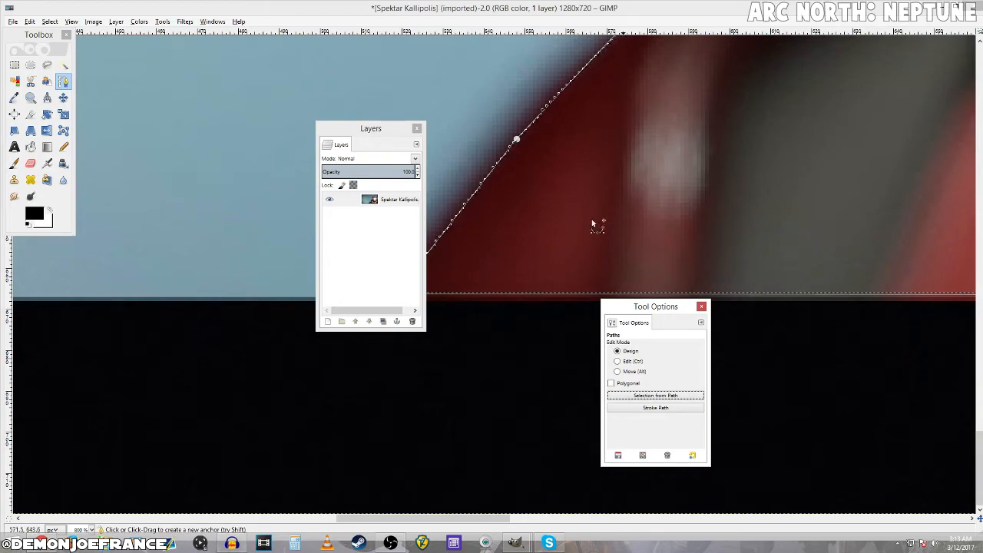
click(981, 228)
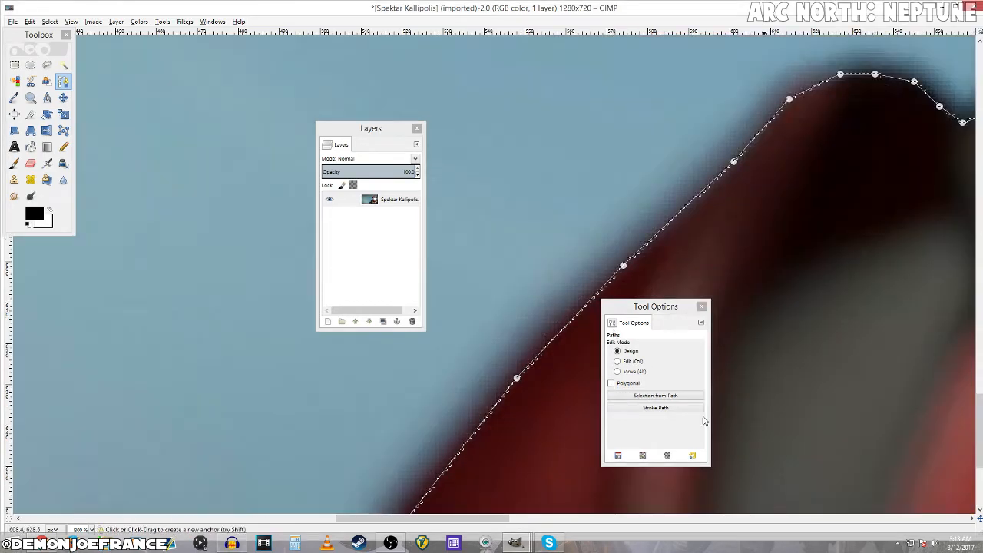
click(637, 511)
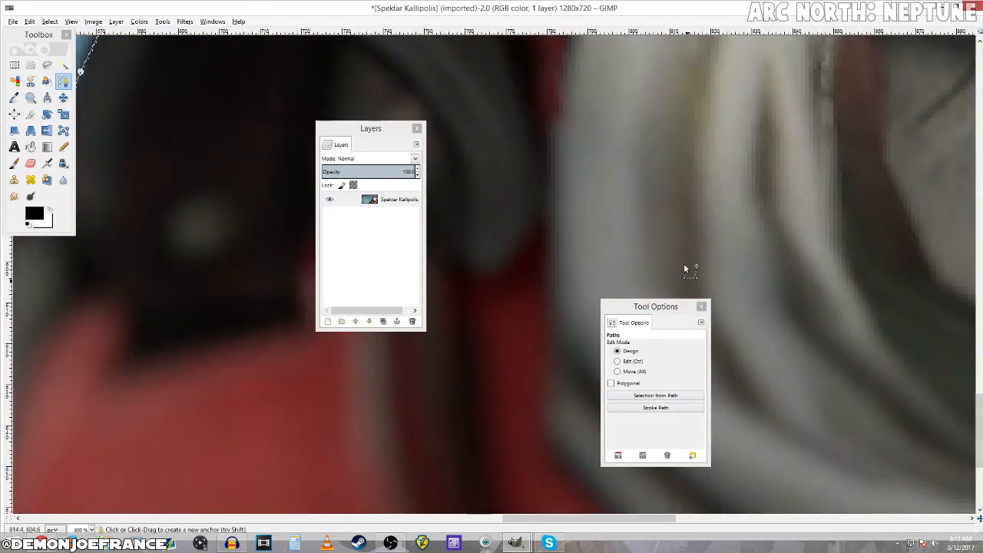
key(ctrl)
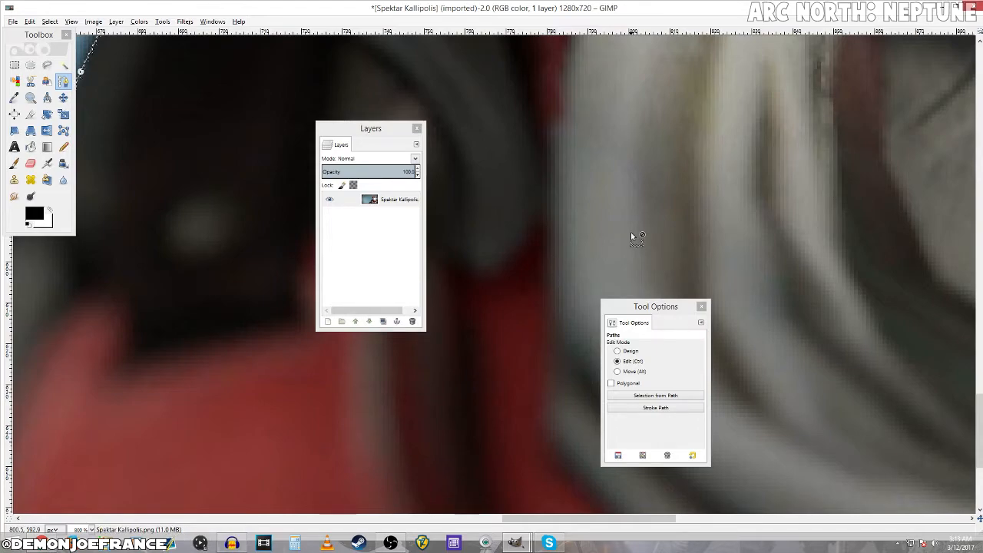
key(ctrl+c)
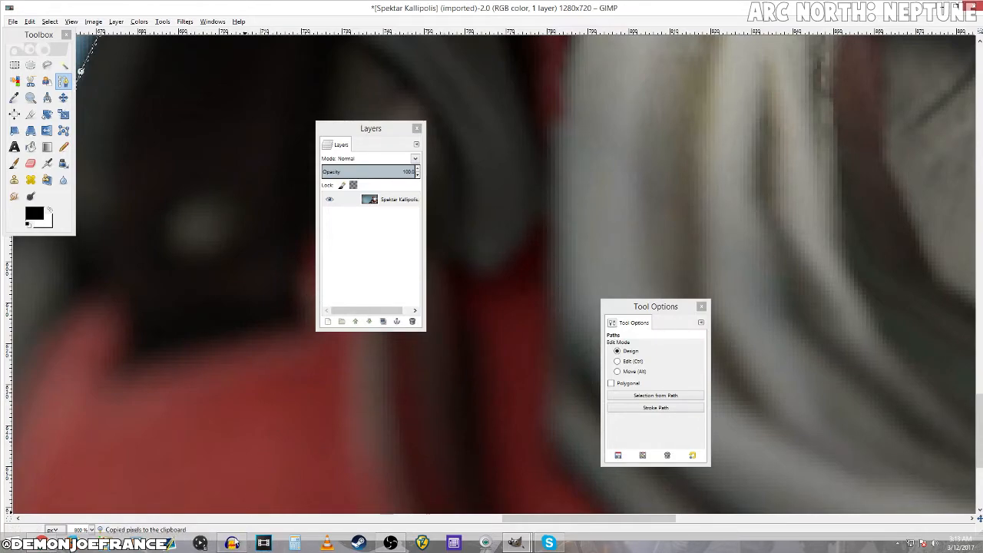
Switch to the thumbnail image with the rainbow Background.jpg and move the Tool Options and Layers windows off the canvas
mouse_move(507, 546)
click(566, 486)
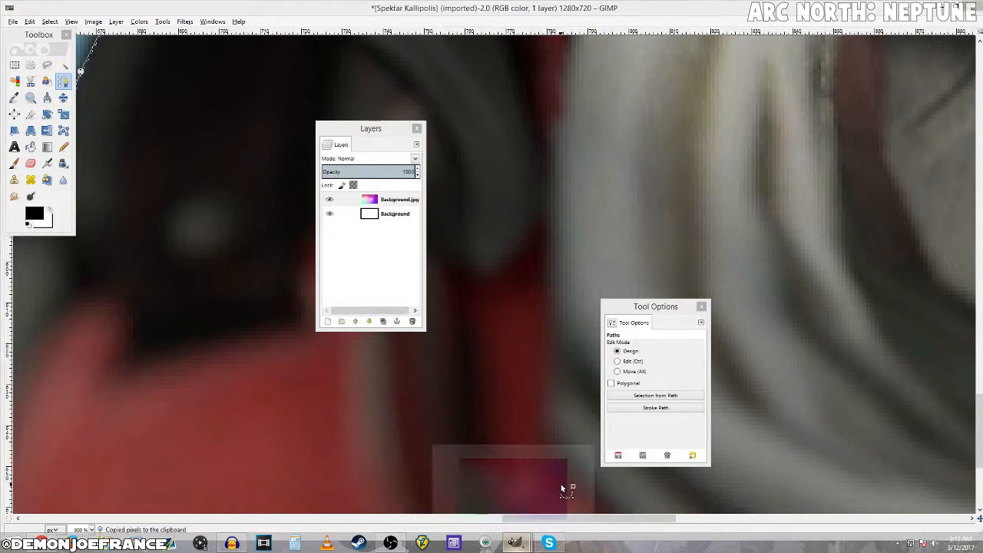
drag(651, 307, 892, 329)
drag(395, 128, 919, 104)
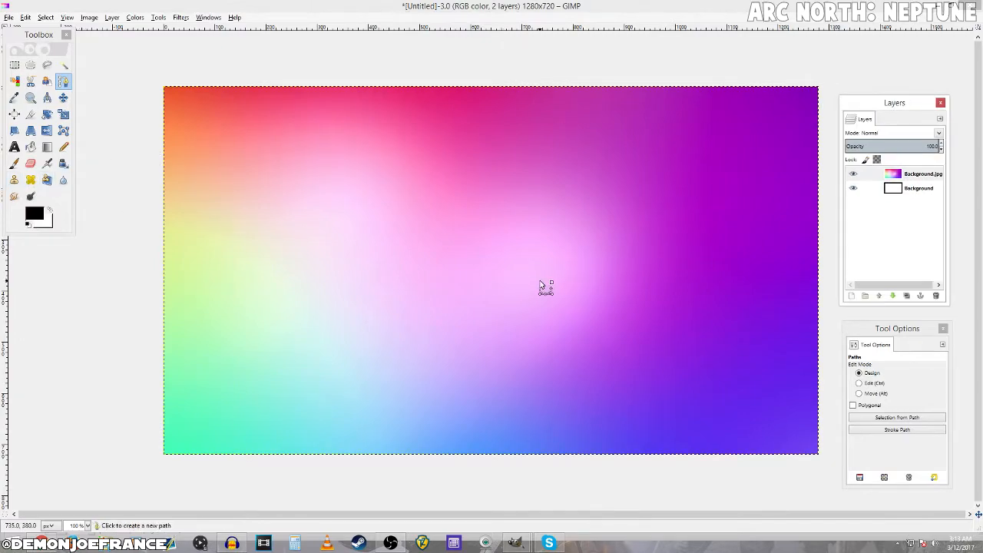
Add a transparent layer above Background.jpg and paste the cut-out character
click(850, 297)
click(853, 377)
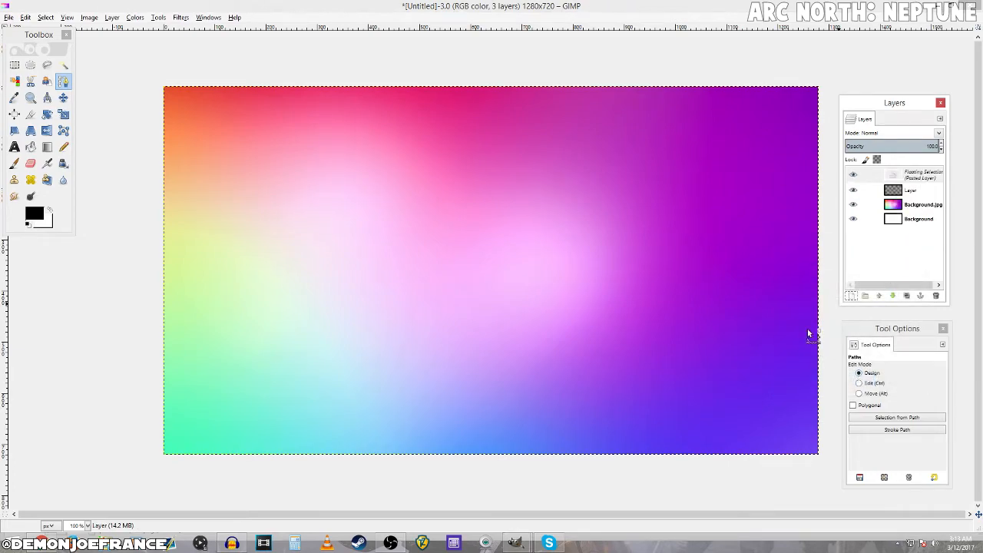
key(ctrl+v)
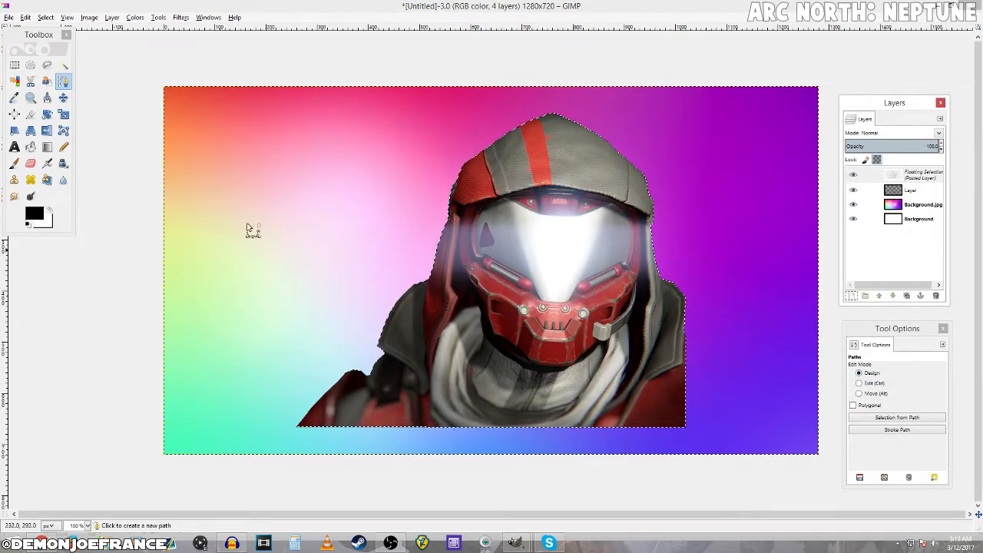
Move the pasted character into the canvas's lower-right corner so its base meets the bottom edge
click(63, 97)
drag(500, 308, 576, 330)
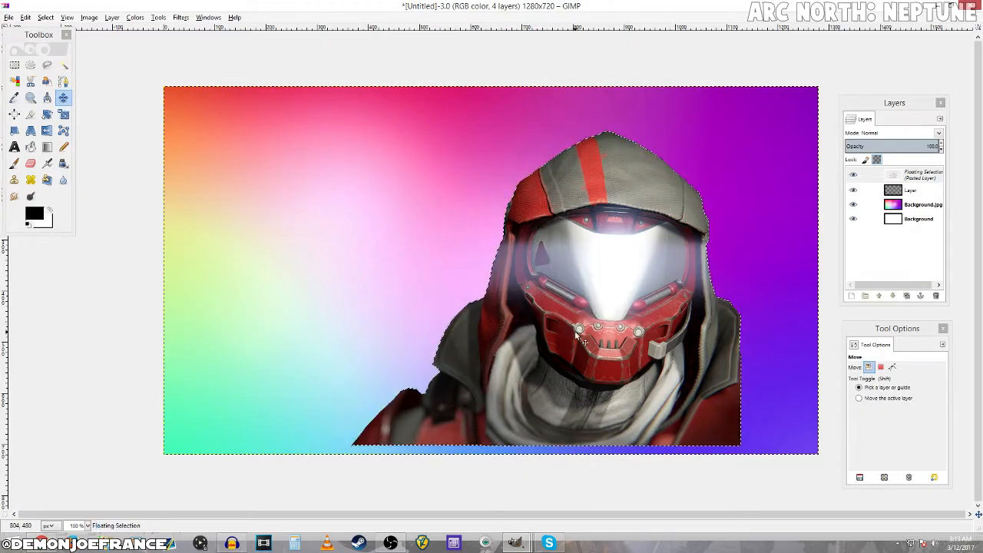
drag(563, 372, 654, 380)
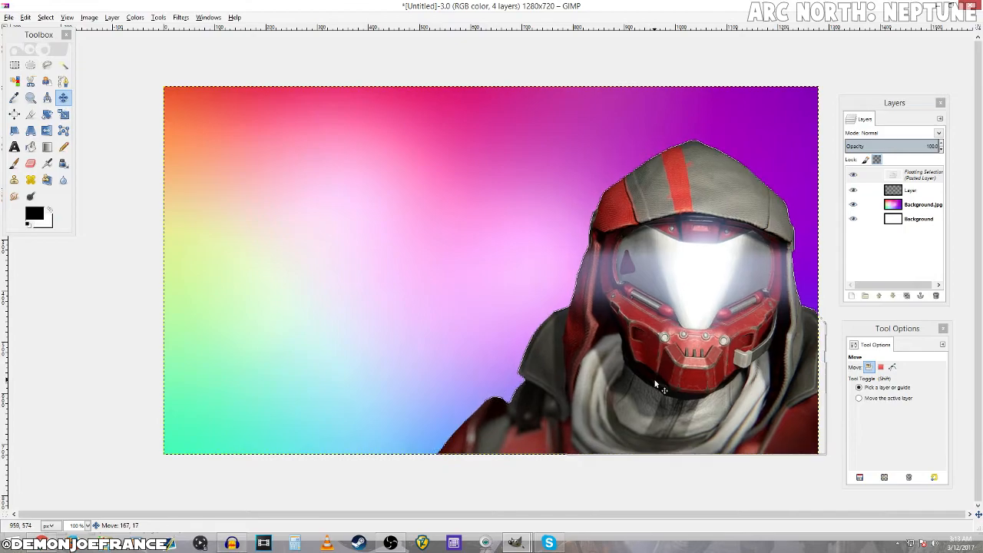
Scale the pasted character up and move it back up and left so the whole hood fits within the canvas
click(63, 113)
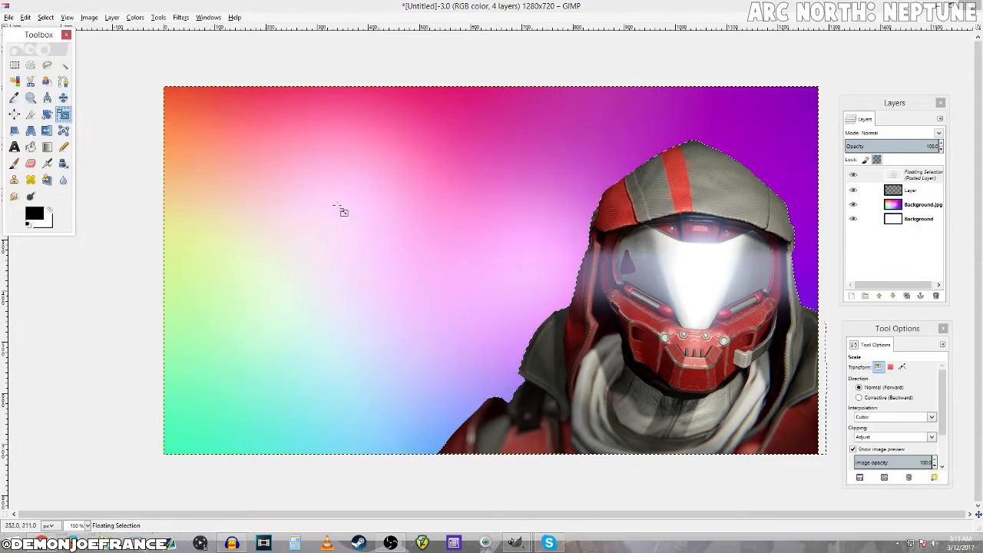
key(Tab)
drag(634, 304, 618, 274)
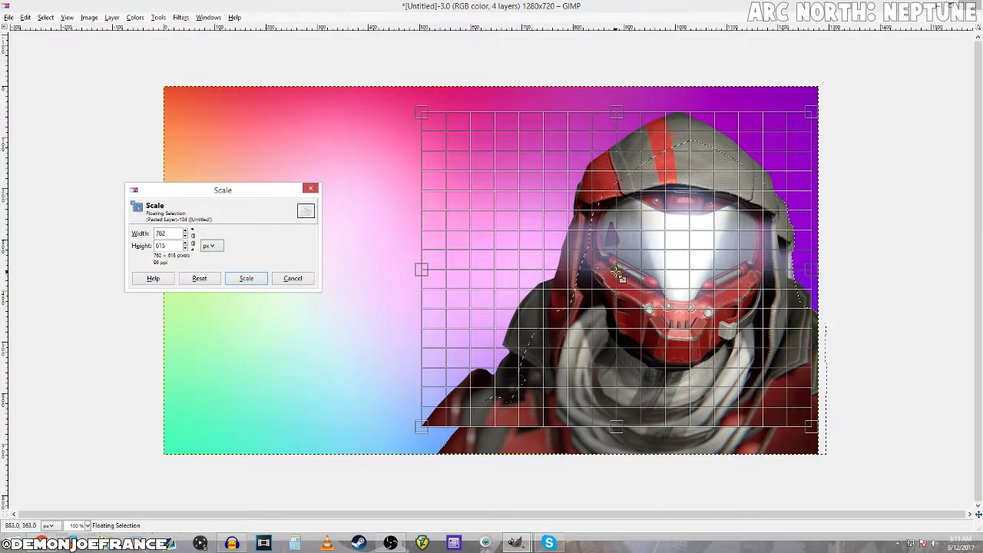
drag(625, 361, 677, 400)
click(245, 278)
click(63, 98)
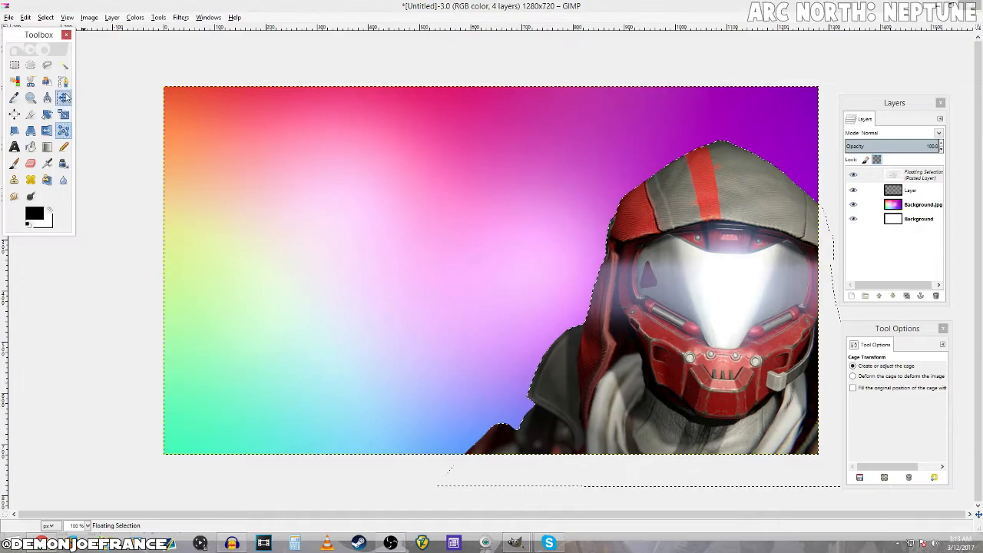
drag(693, 407, 640, 359)
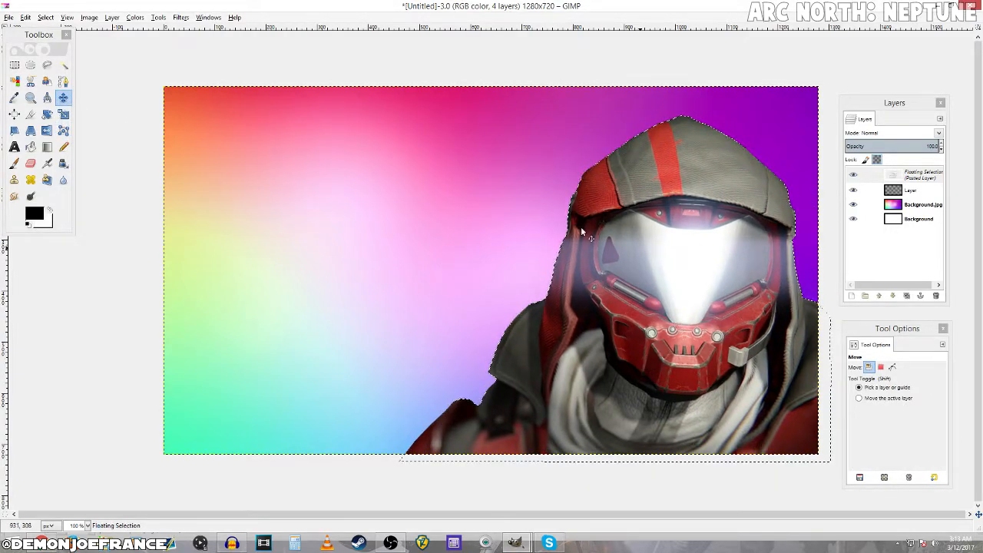
Enlarge the pasted character slightly more and move it up until the hood reaches the canvas's top edge
click(63, 113)
drag(627, 355, 651, 377)
click(246, 279)
click(64, 98)
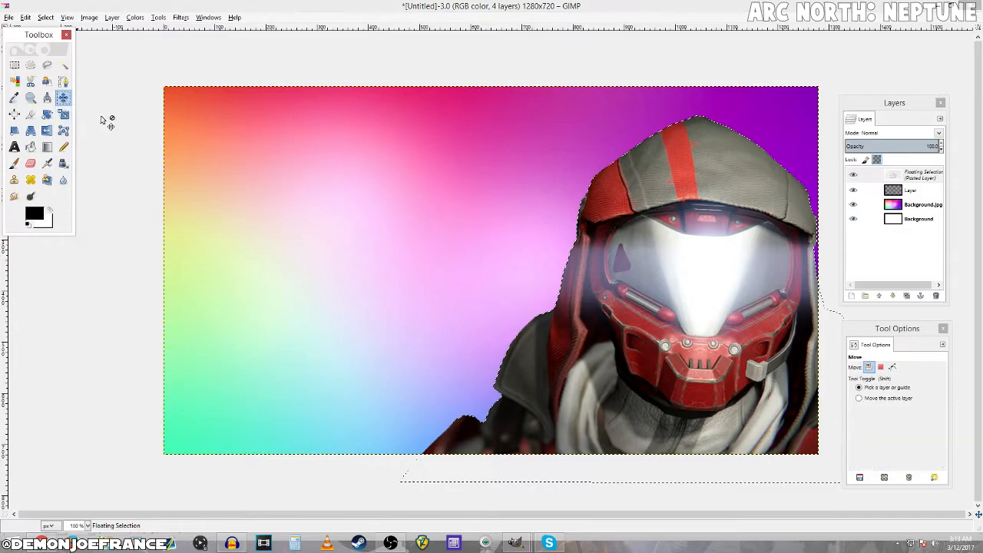
drag(606, 368, 591, 341)
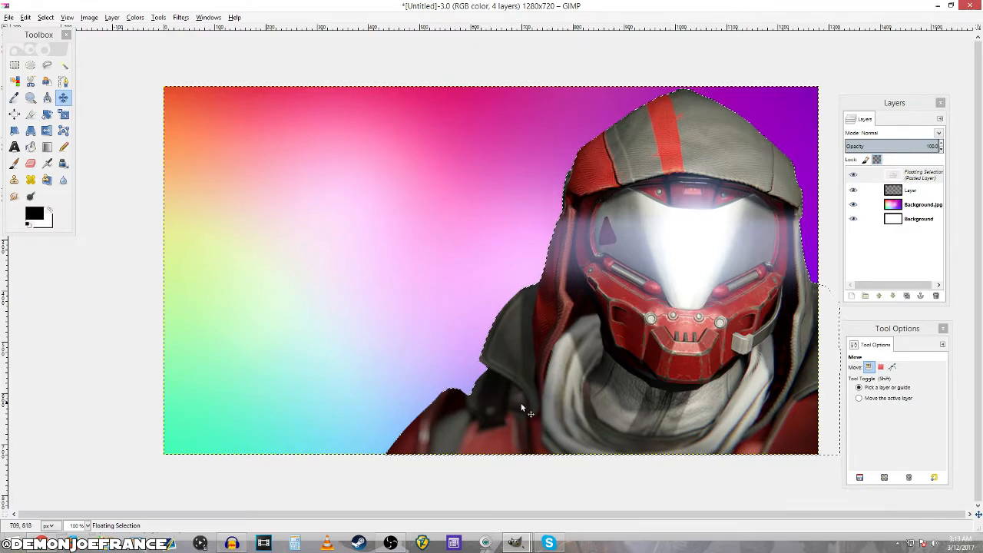
Anchor the floating character onto the new layer and select its shape with Alpha to Selection
click(15, 65)
click(450, 215)
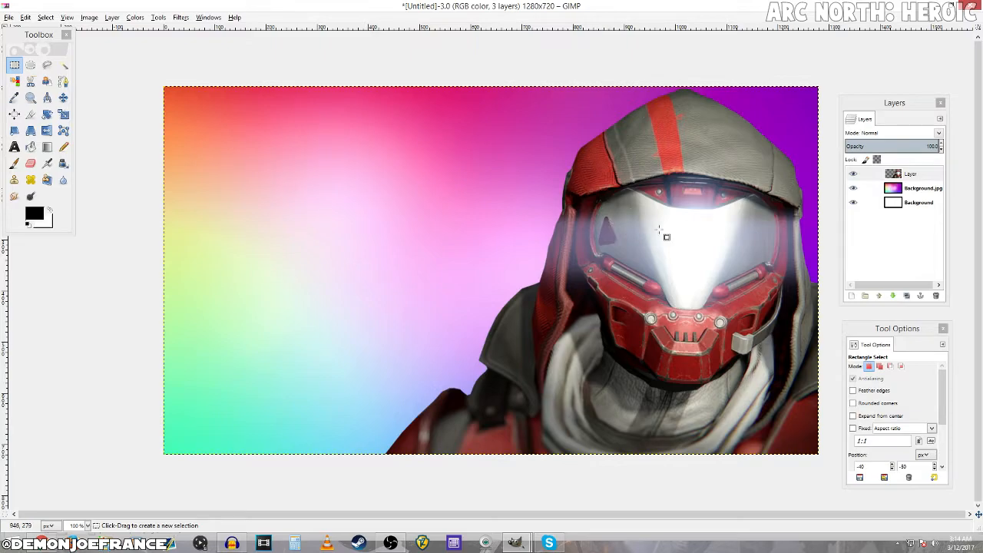
click(909, 175)
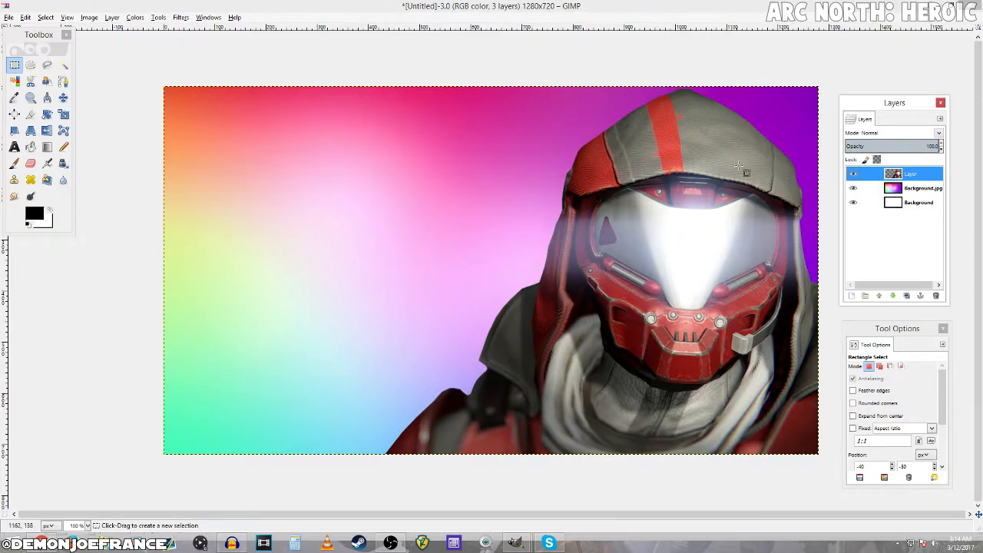
right_click(920, 178)
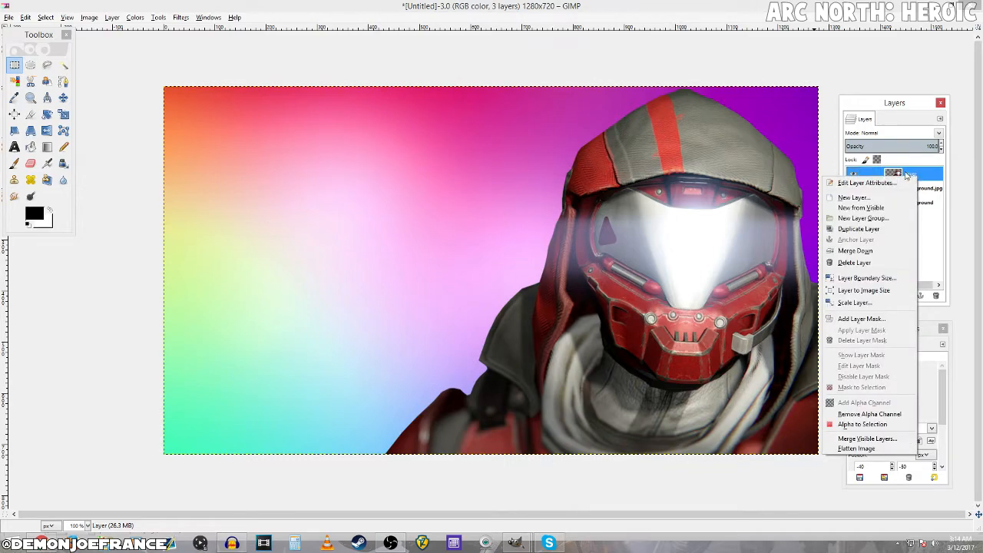
click(871, 423)
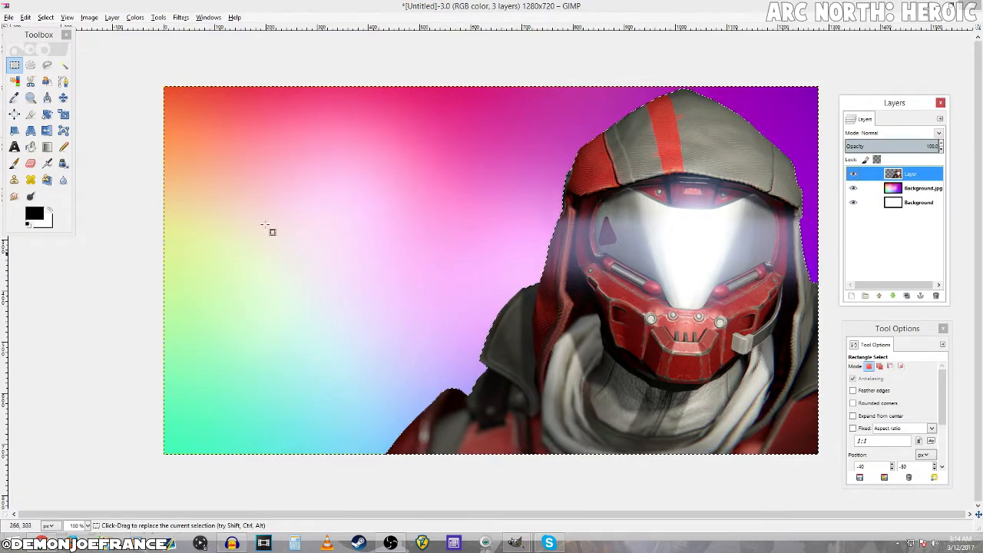
Grow the character selection by a few pixels, keeping pixels as the unit
click(45, 17)
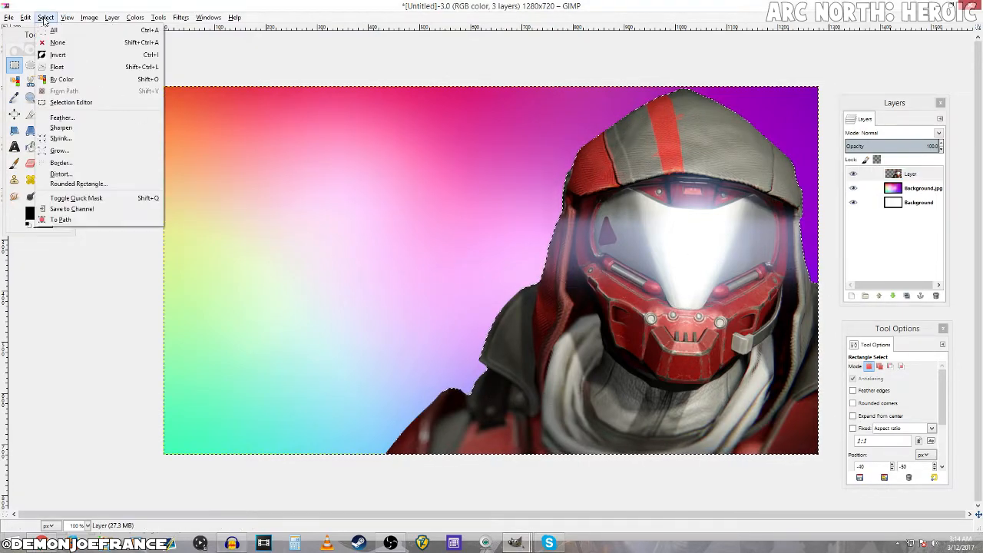
click(60, 150)
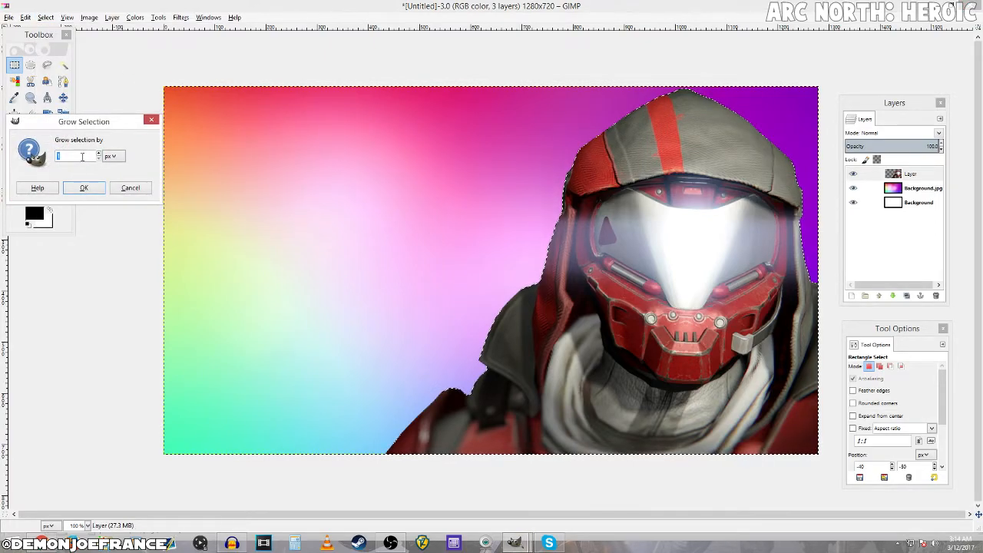
click(112, 157)
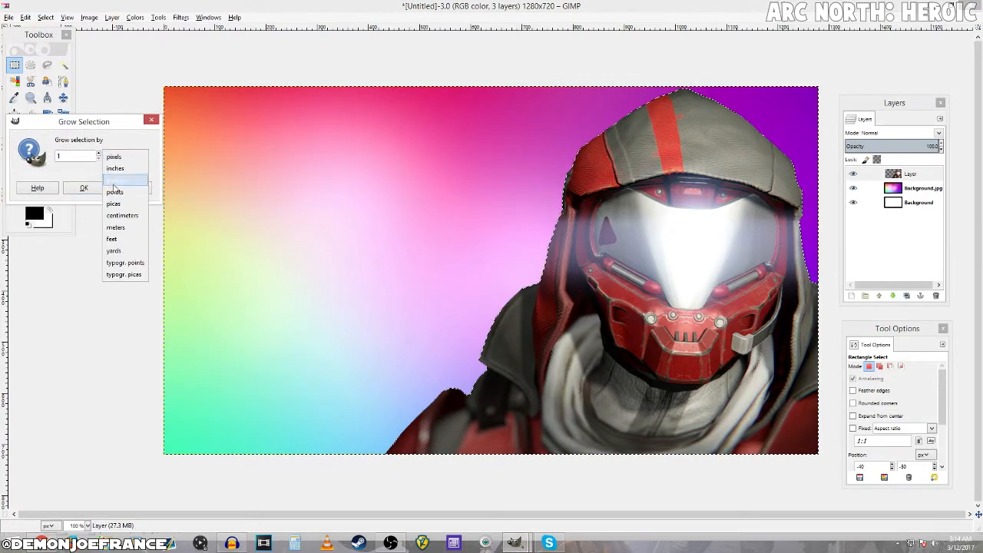
click(112, 156)
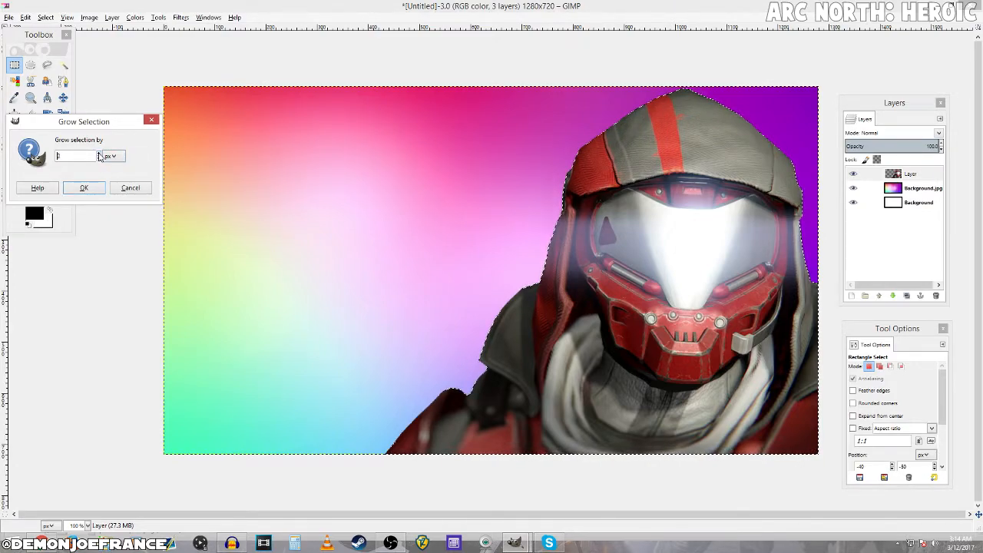
click(84, 187)
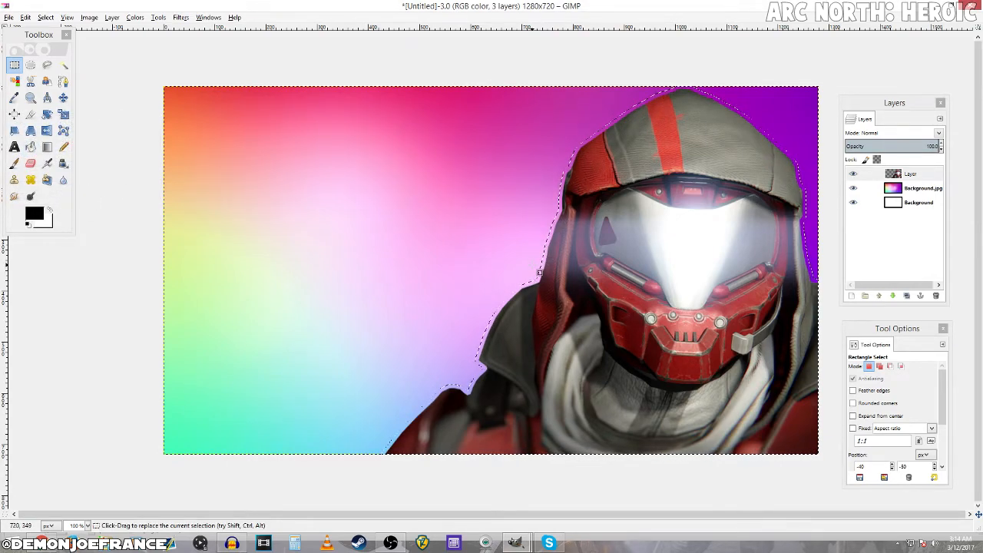
Paint a white outline around the character on the Background.jpg layer with the Pencil at a size of about 320
click(64, 148)
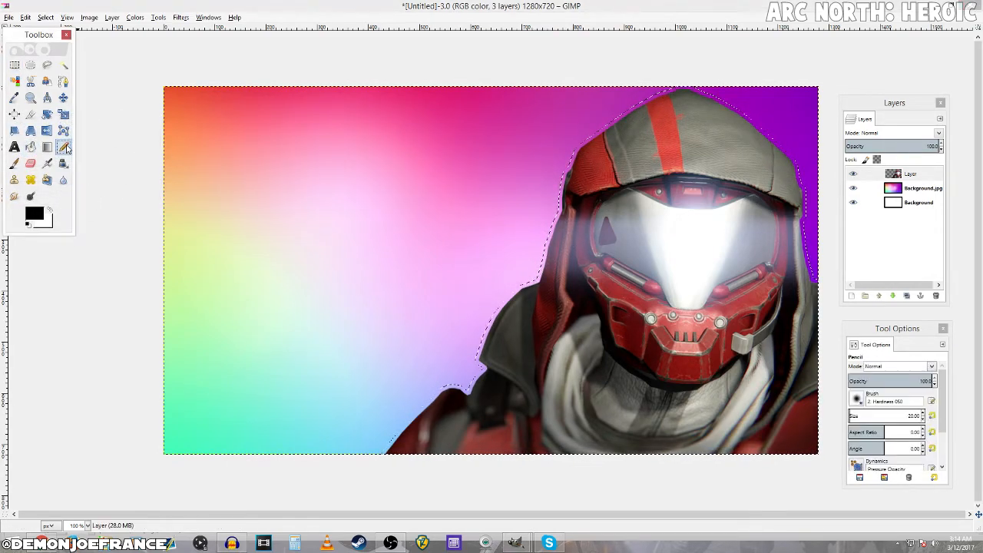
click(49, 213)
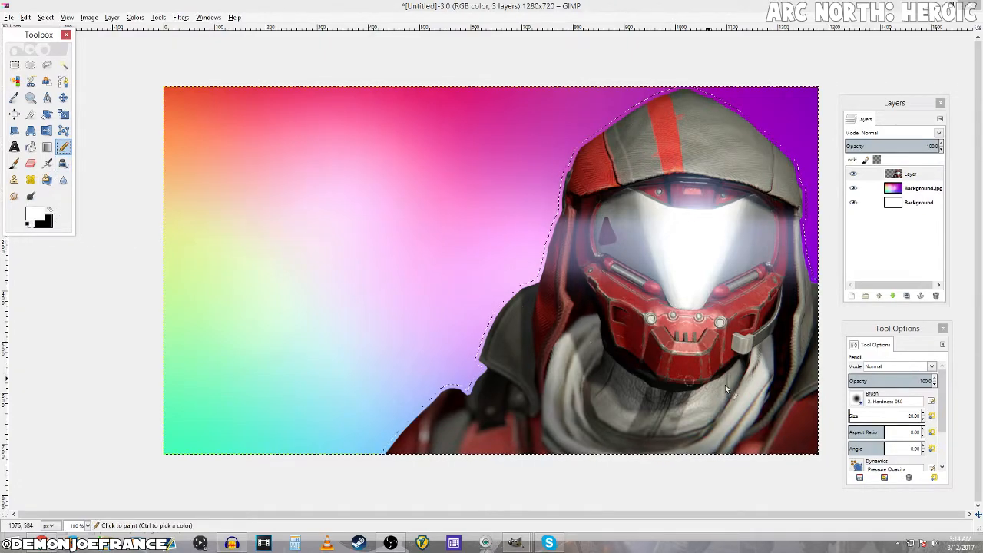
click(892, 415)
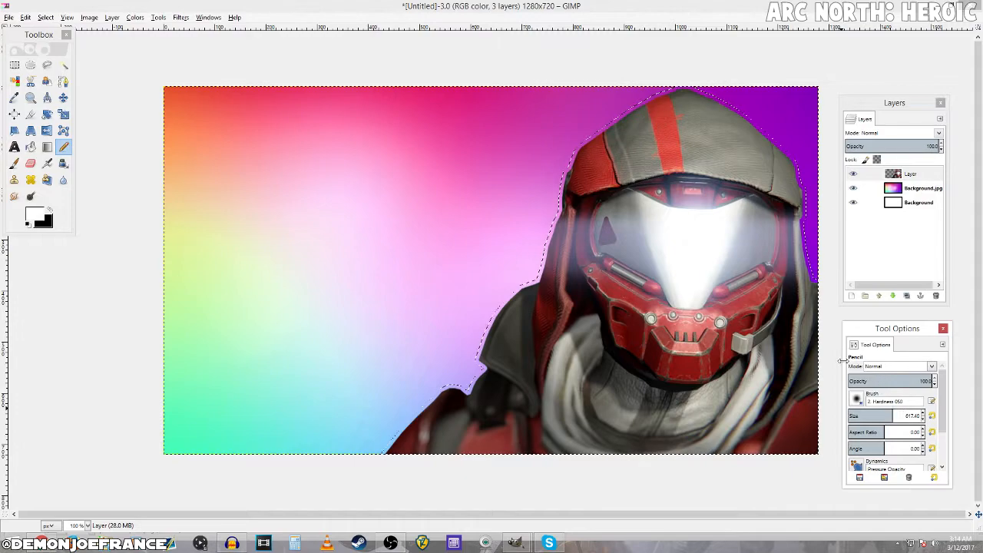
drag(864, 415, 870, 415)
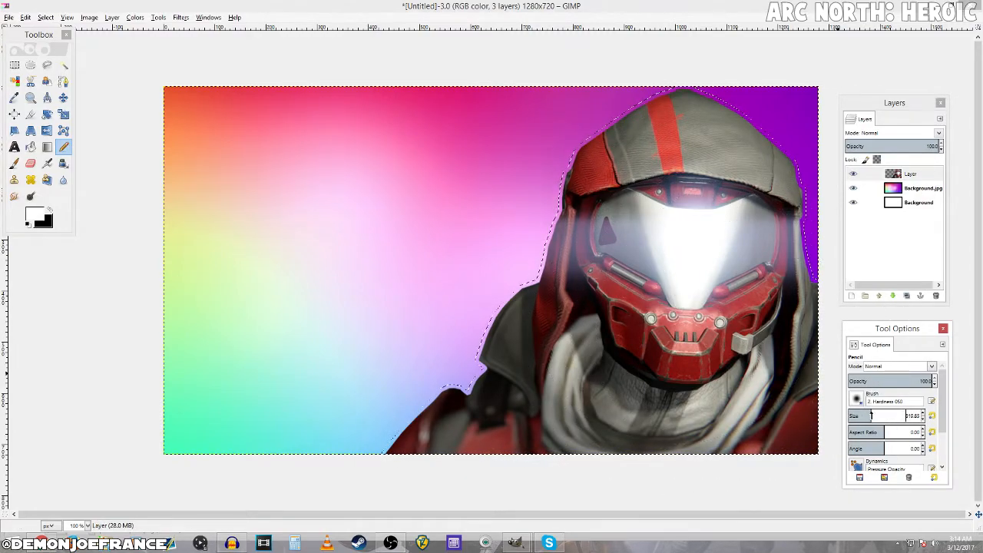
click(921, 192)
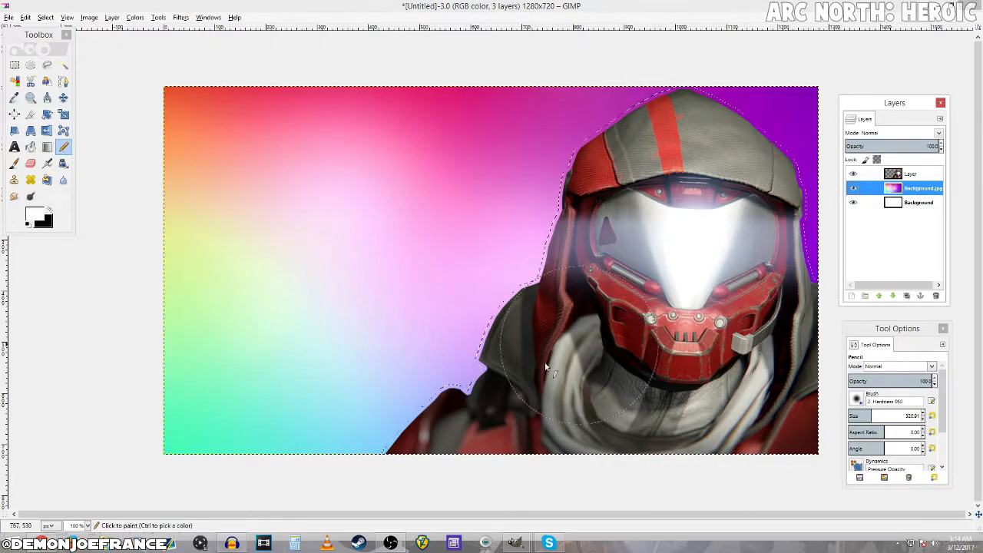
mouse_move(421, 436)
mouse_down()
mouse_move(631, 151)
mouse_move(686, 139)
mouse_move(737, 191)
mouse_move(781, 285)
mouse_up()
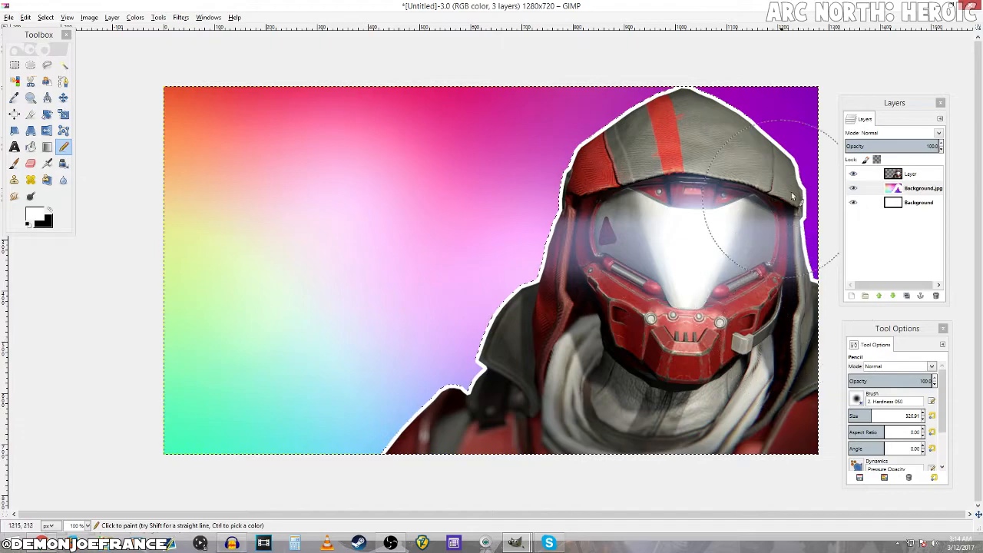
Try painting white inside the selection on the character layer, undo it, and reselect the character layer
click(920, 176)
mouse_move(561, 276)
mouse_down()
mouse_move(679, 144)
mouse_move(757, 211)
mouse_move(569, 342)
mouse_move(804, 396)
mouse_move(534, 276)
mouse_move(420, 444)
mouse_move(767, 263)
mouse_up()
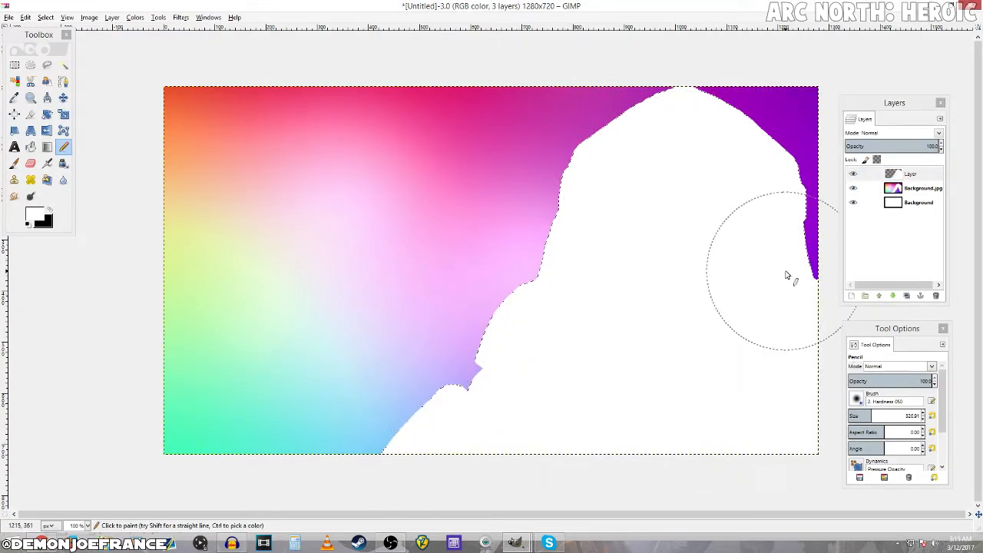
key(ctrl+z)
drag(918, 188, 913, 175)
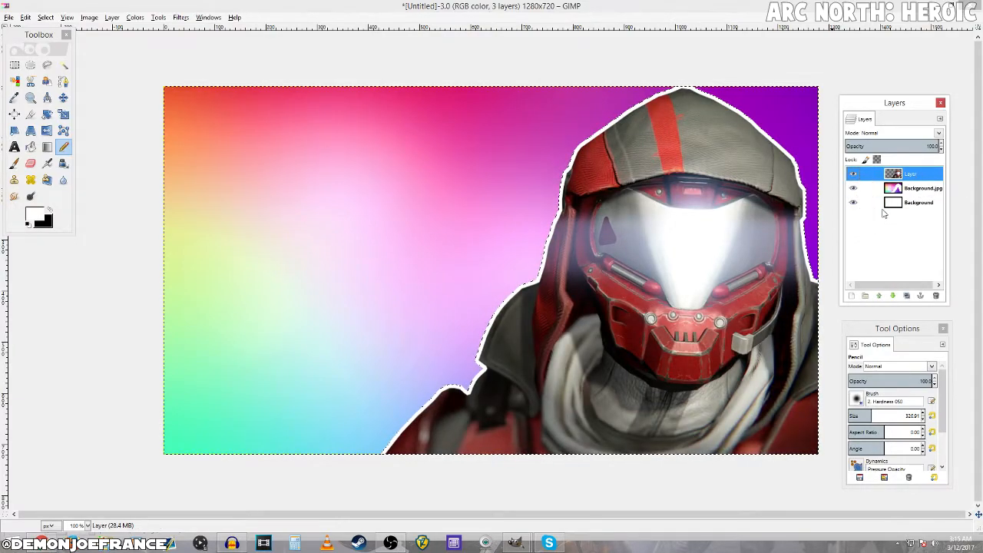
Clear the current selection and open Watermark Preset.png as a new layer above the character
click(16, 64)
click(25, 17)
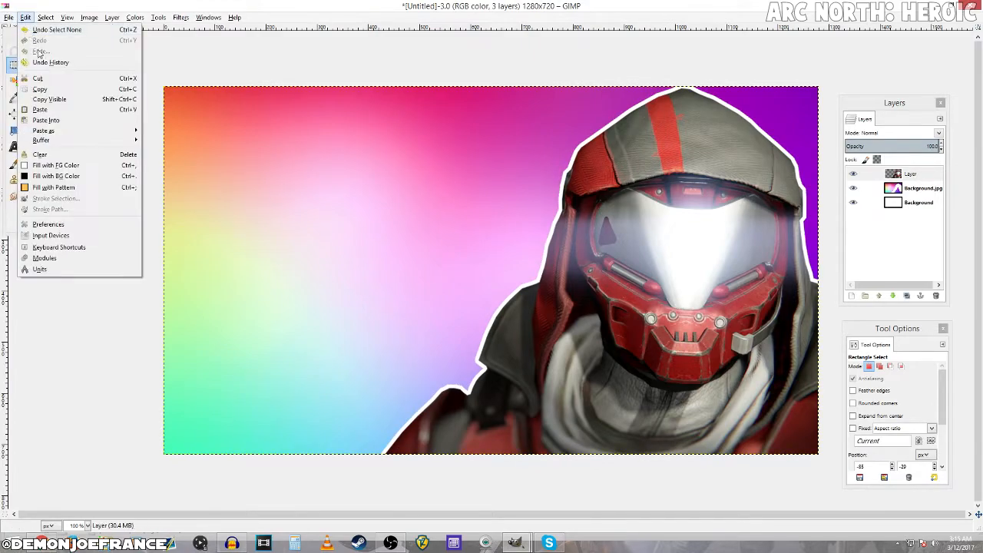
mouse_move(8, 17)
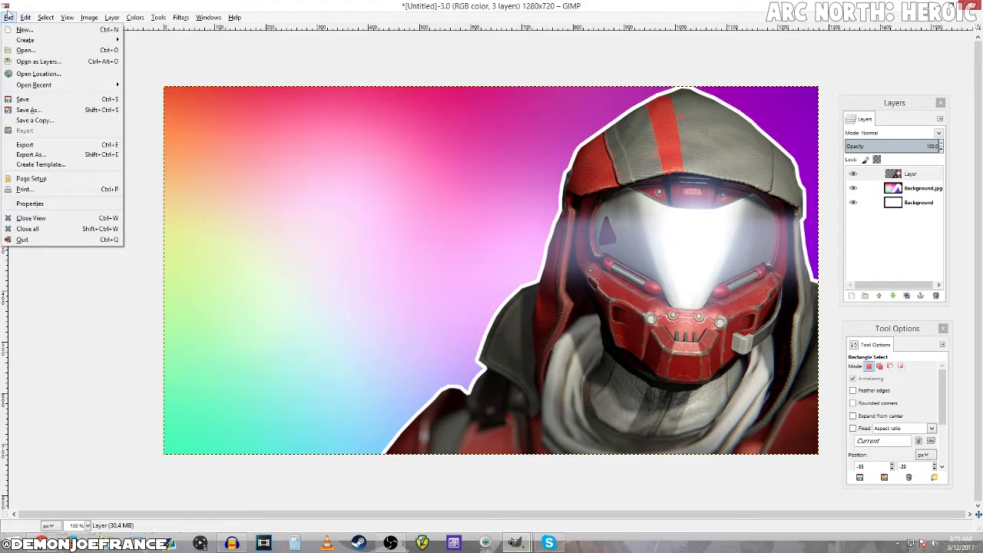
click(35, 62)
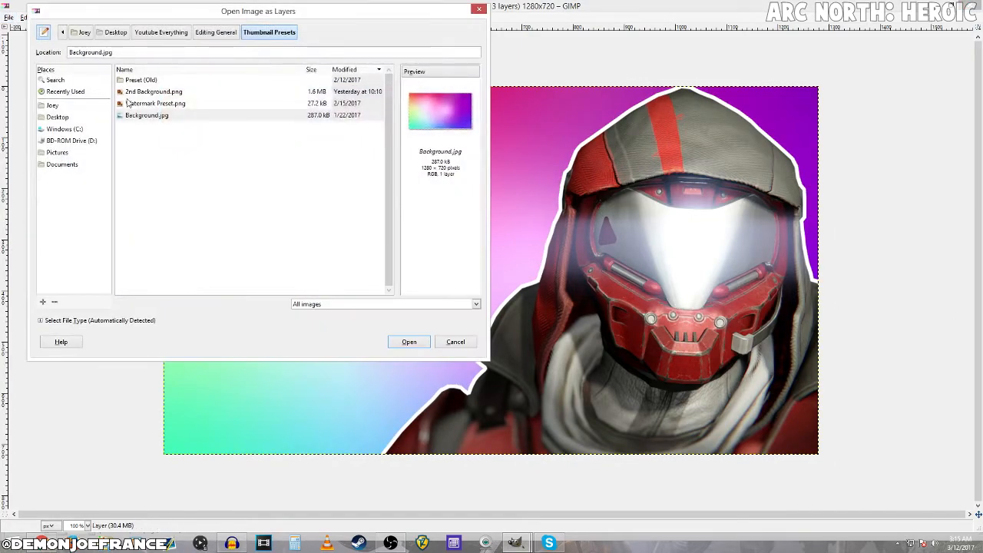
click(150, 93)
click(185, 105)
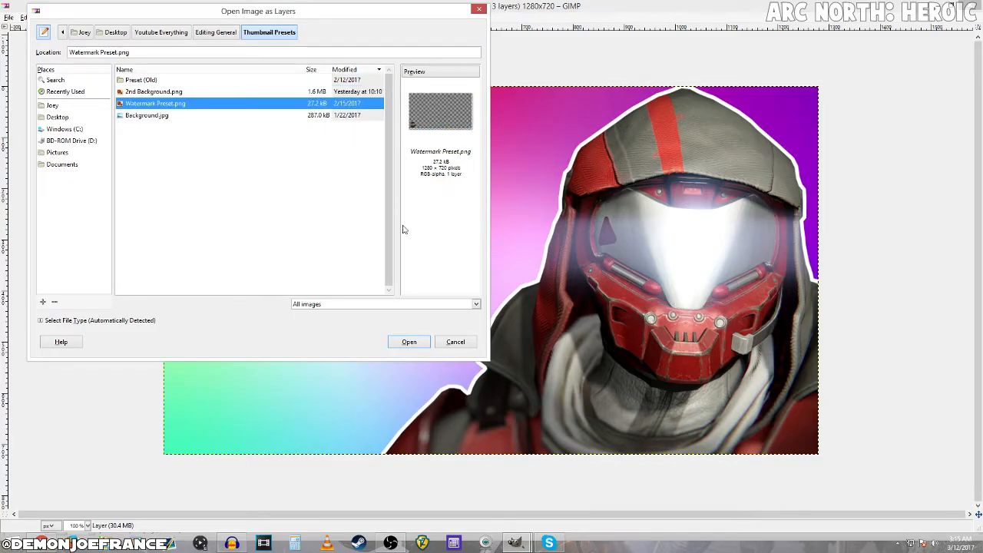
click(410, 339)
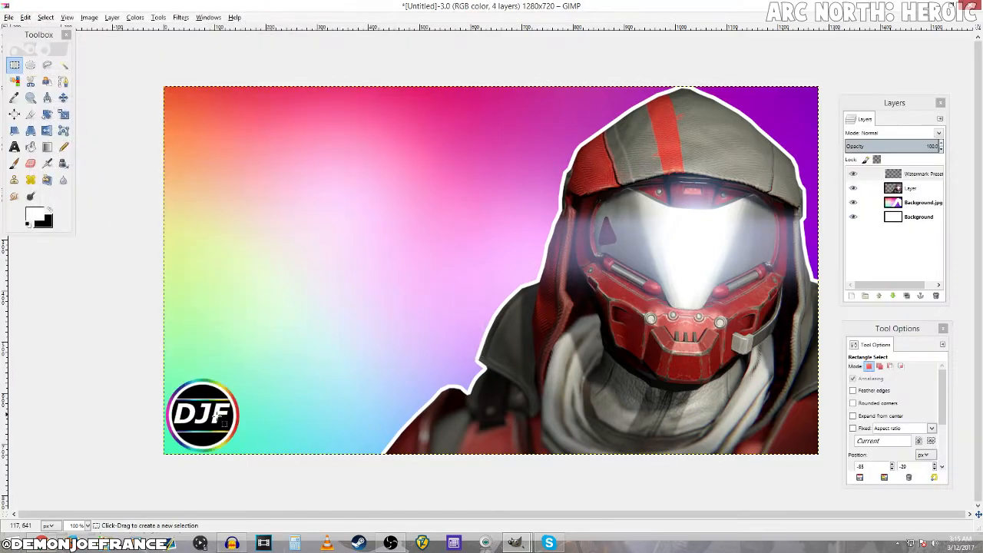
Select the watermark logo's shape with Alpha to Selection and grow the selection by a few pixels
click(46, 17)
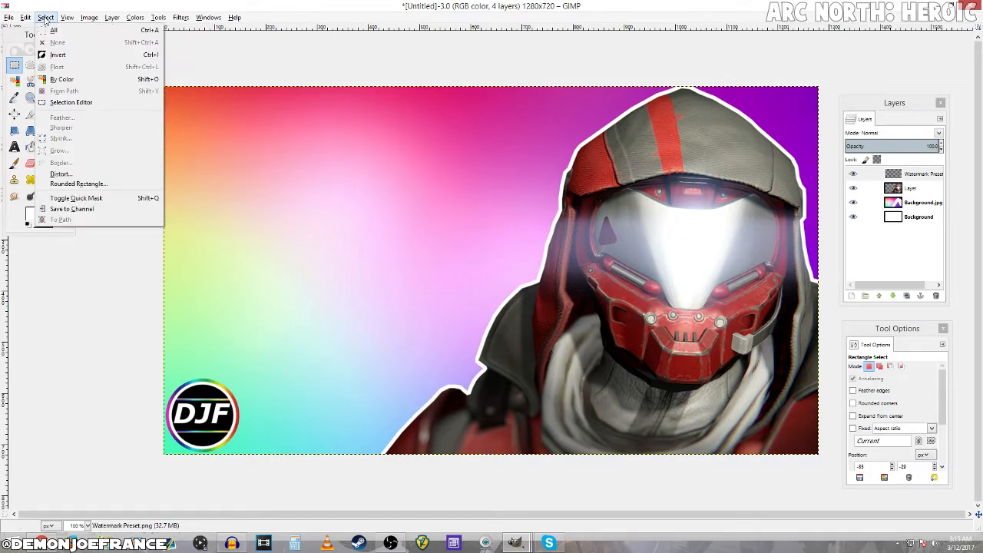
right_click(916, 178)
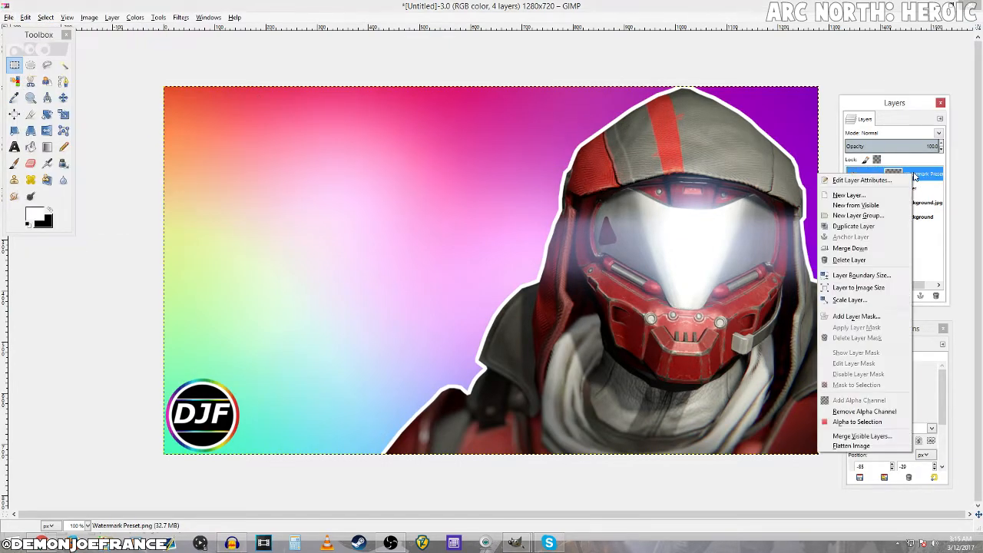
click(857, 422)
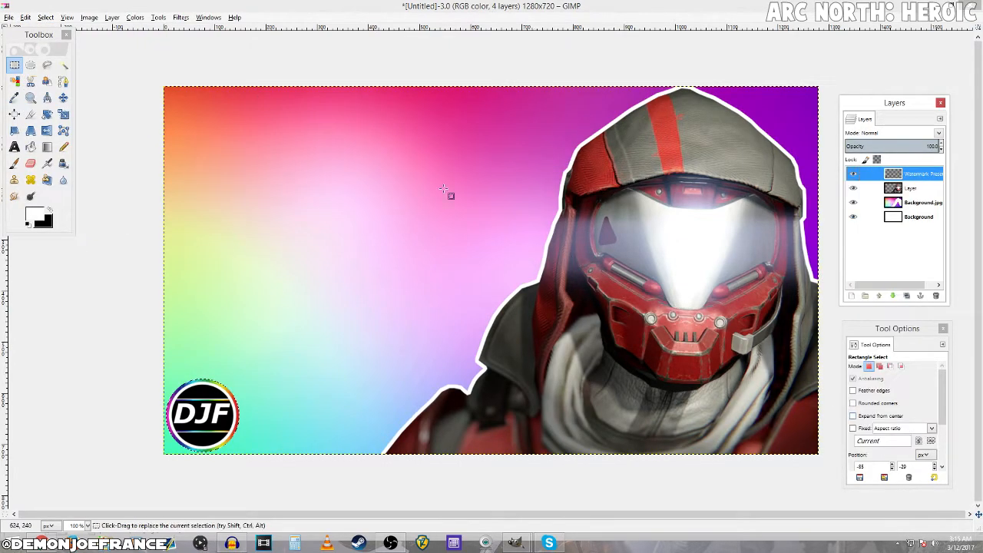
click(29, 17)
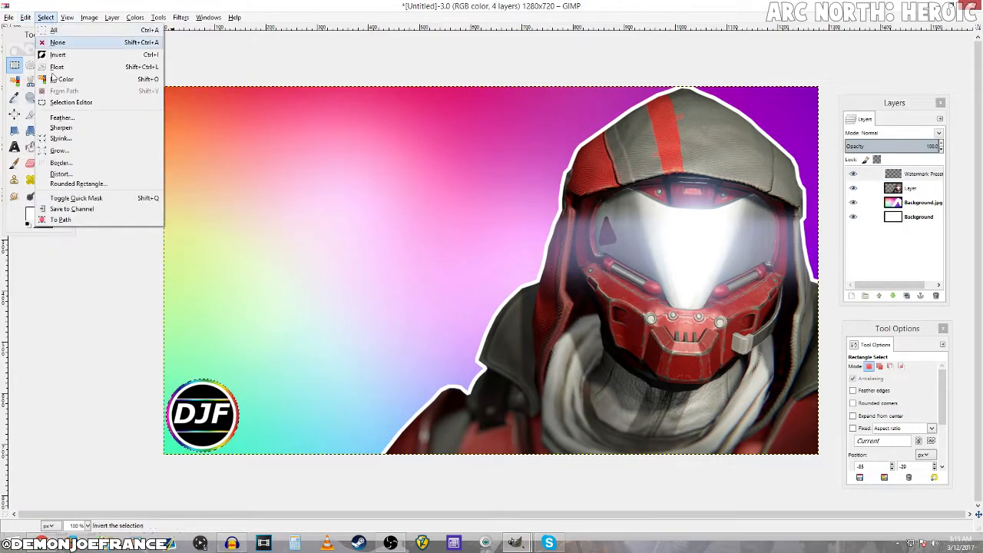
click(58, 150)
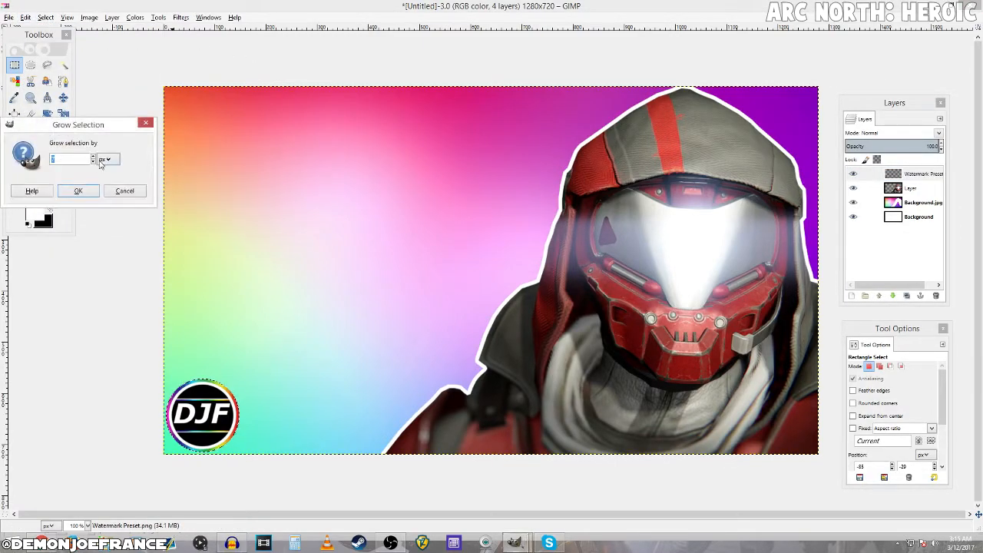
click(77, 190)
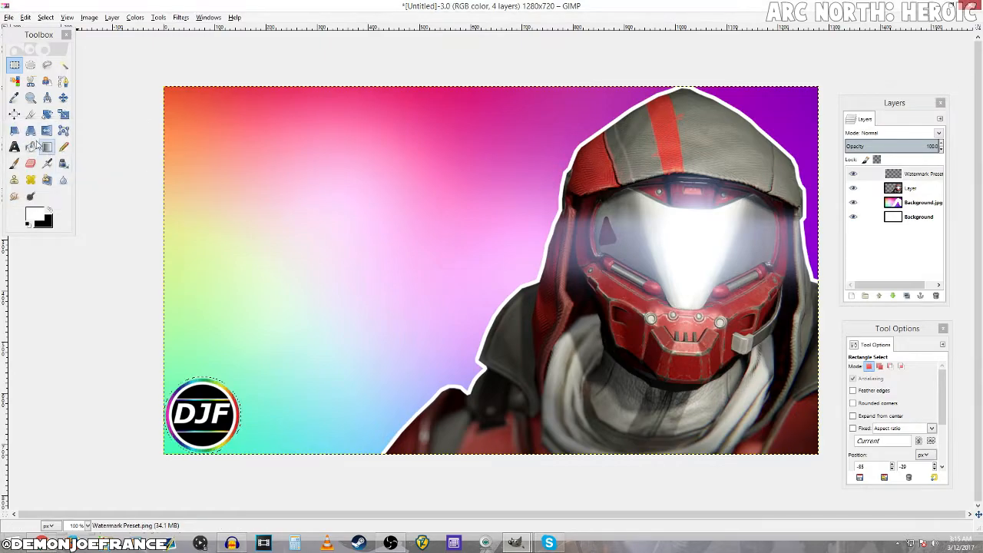
Paint a black outline around the DJF logo on the Background.jpg layer with the Pencil, then clear the selection
click(63, 147)
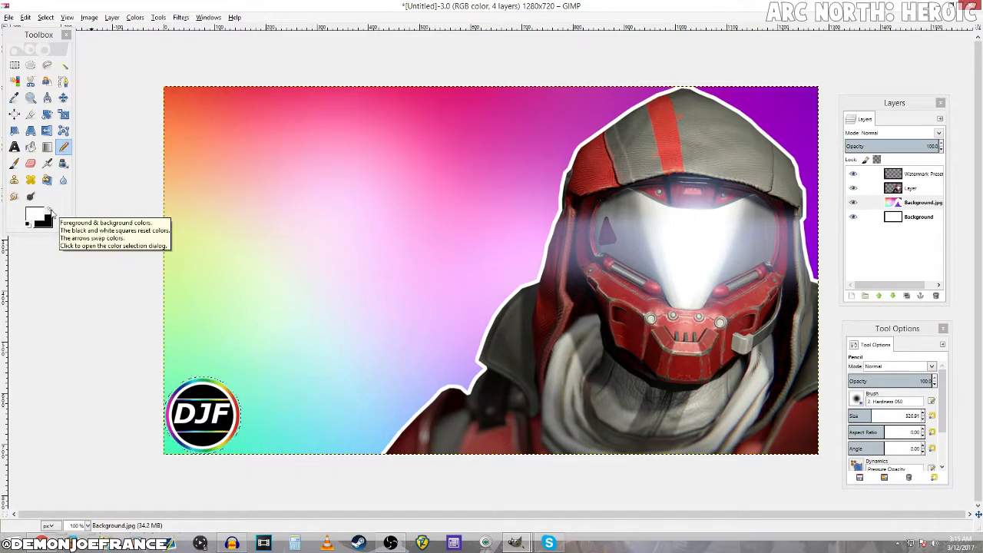
click(51, 212)
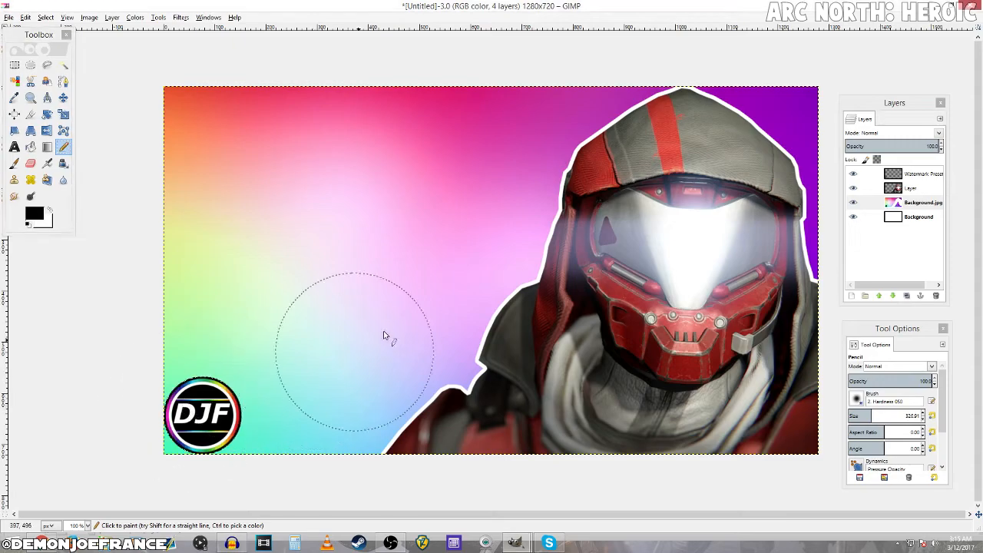
click(15, 66)
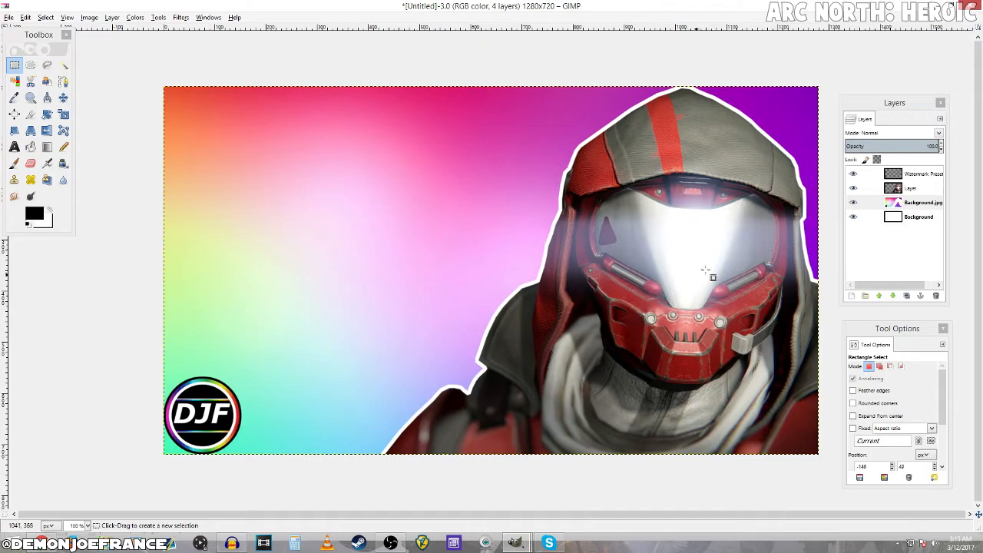
Create a text box covering the whole canvas, with the font set to Cartoonist and the text centred
click(15, 146)
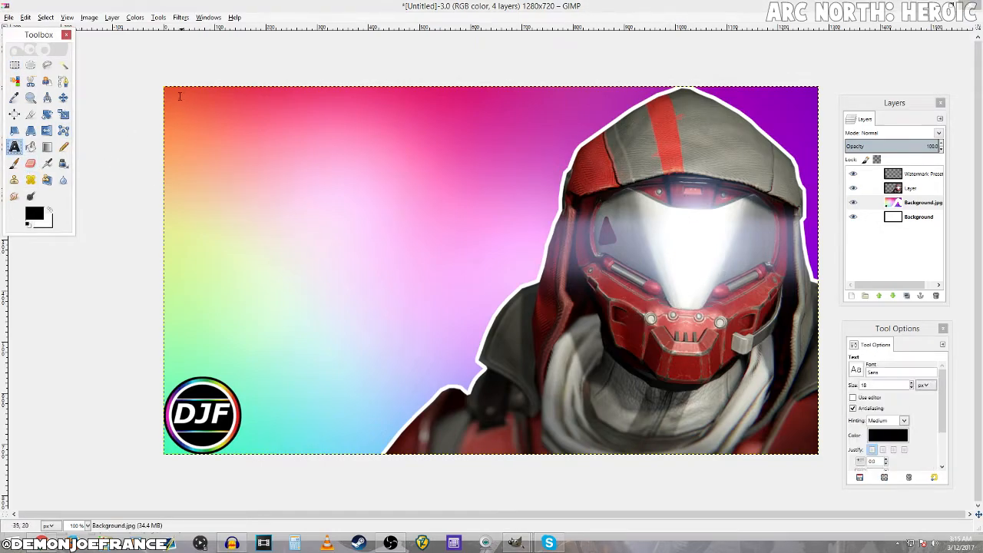
drag(165, 86, 830, 482)
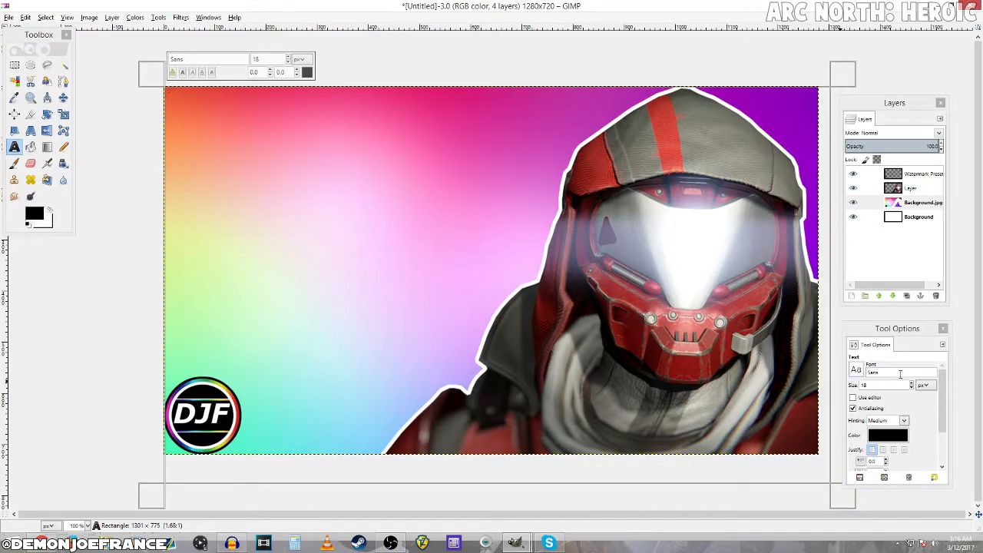
drag(899, 373, 868, 372)
text(Cartoonist)
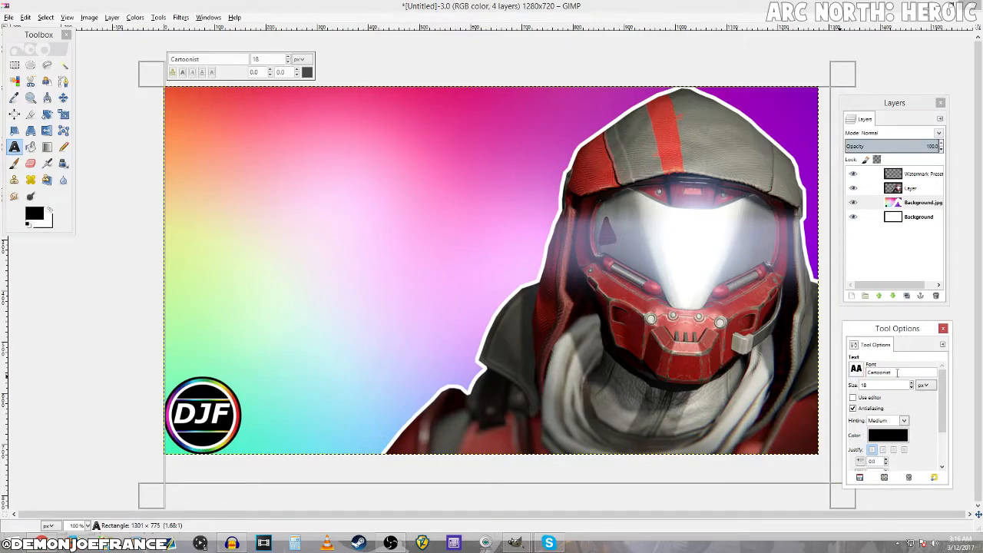
click(894, 451)
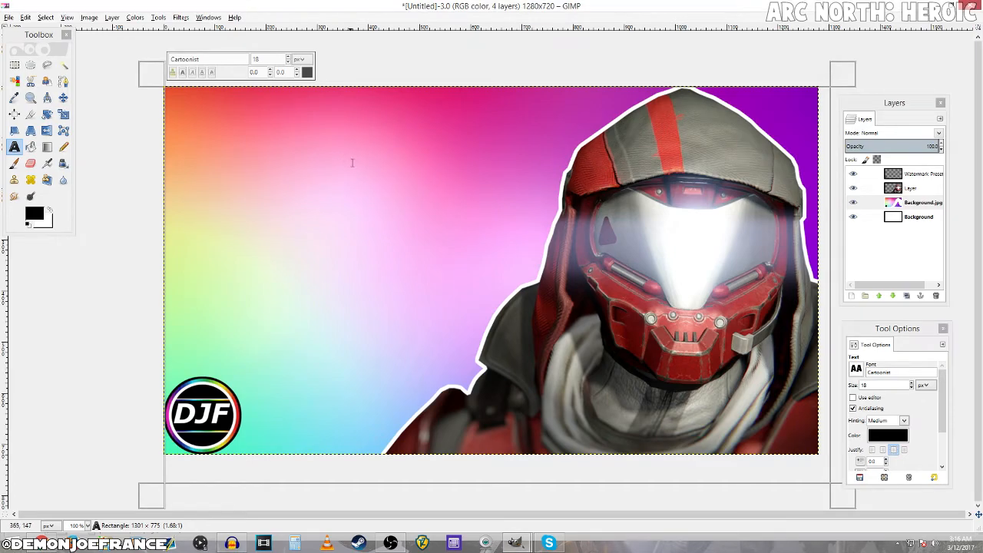
Enter the title "Spektar Kallipolis Armor Set Showcase!" on four lines in the text box
text(Spekta)
key(BackSpace)
text(tar)
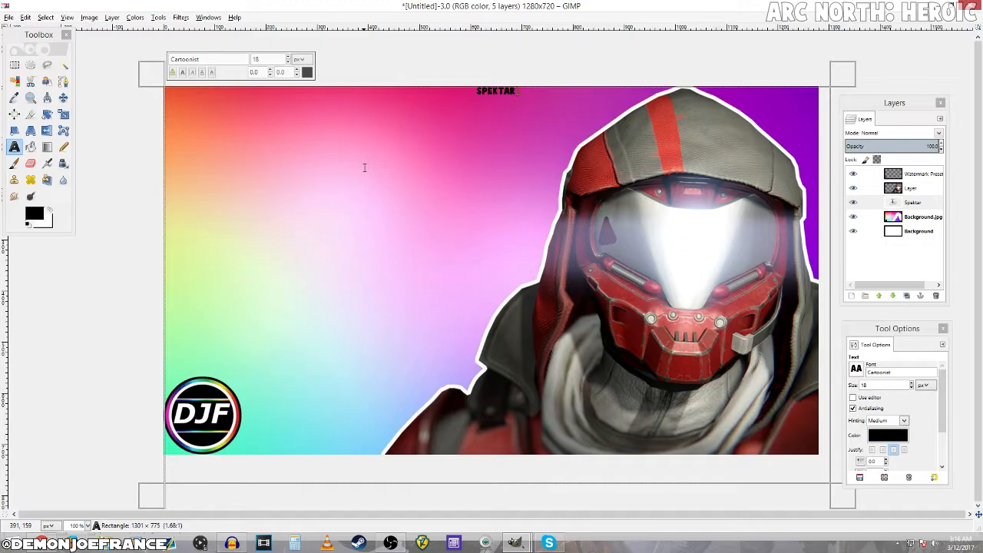
key(Return)
text(Kallipolis)
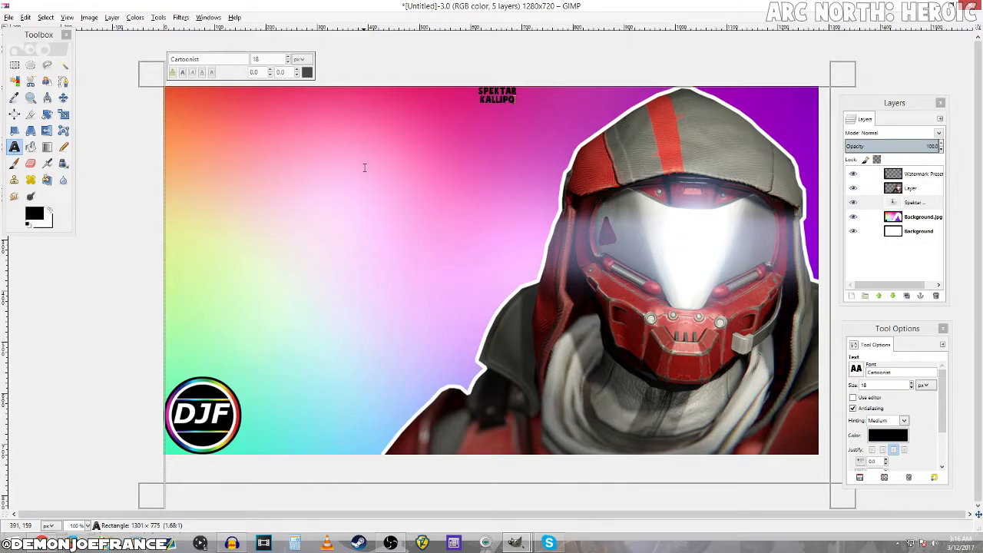
text(Armor Set)
text(Showcase)
text(!)
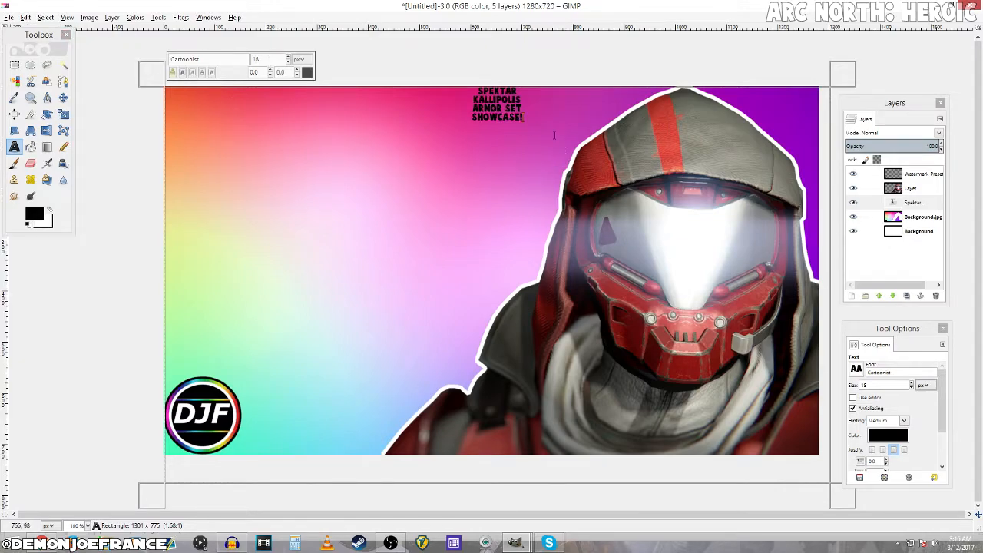
Enlarge the whole title to 120 px and move it to the left side of the canvas, beside the character
key(ctrl+a)
click(288, 56)
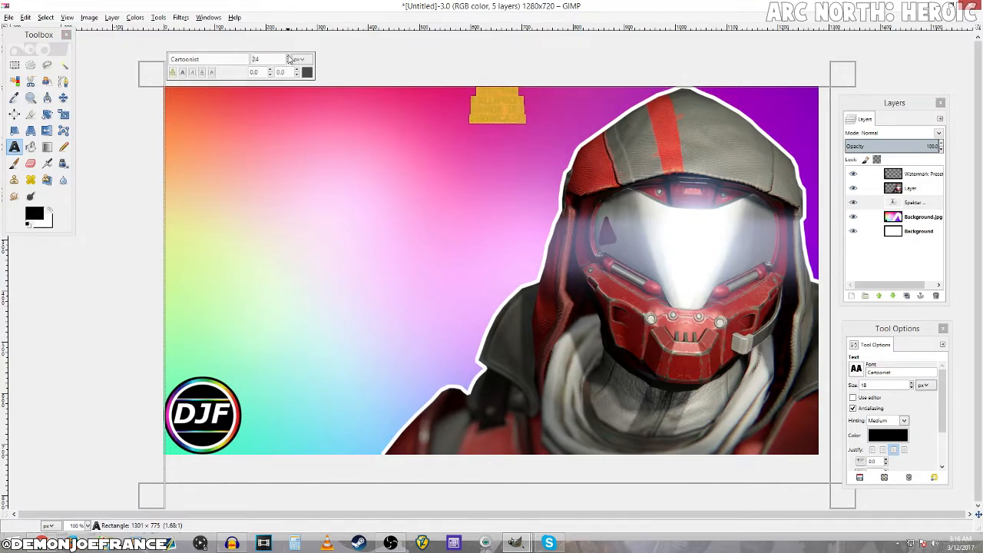
click(288, 57)
click(289, 58)
click(69, 101)
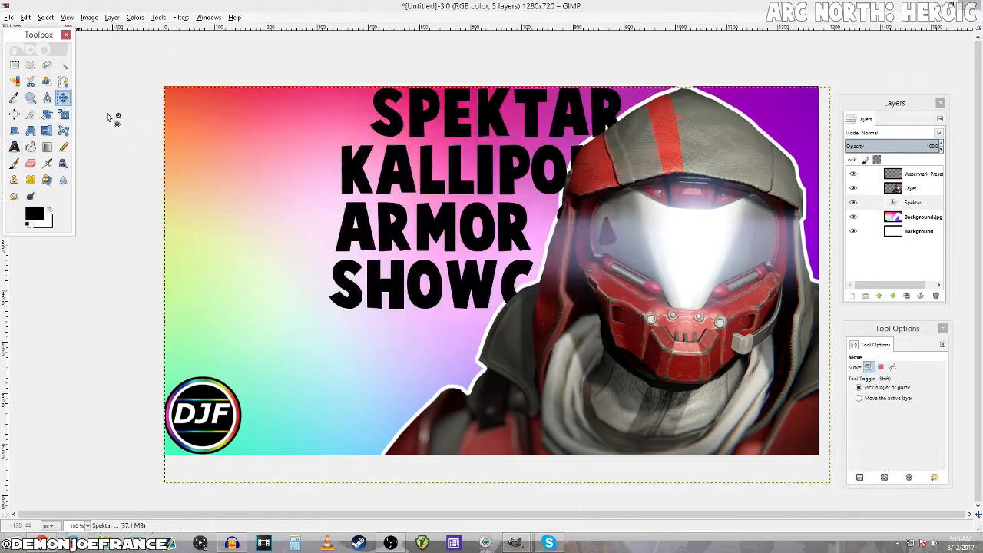
drag(485, 225, 287, 231)
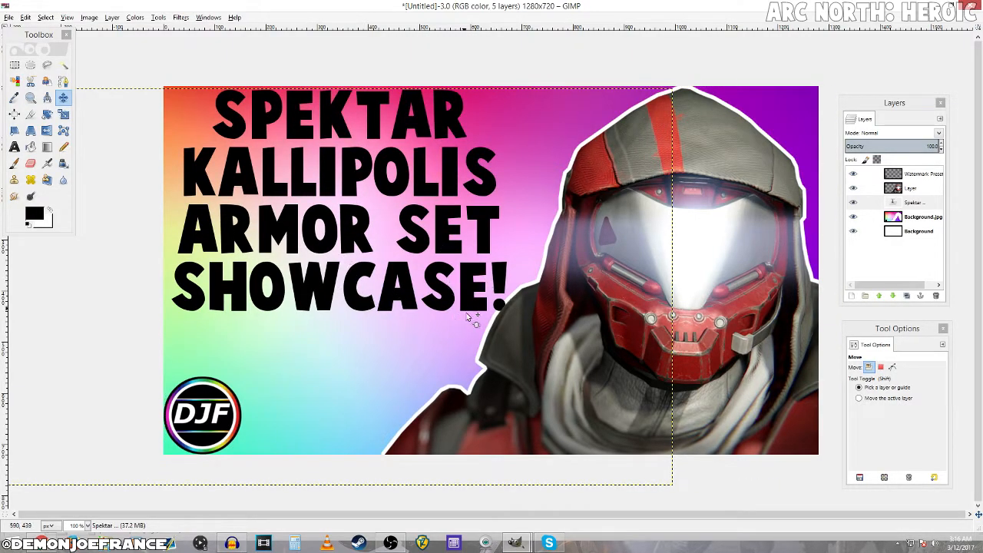
Raise the title's text layer above the character layer and nudge the title slightly into position
click(928, 203)
drag(931, 204, 890, 186)
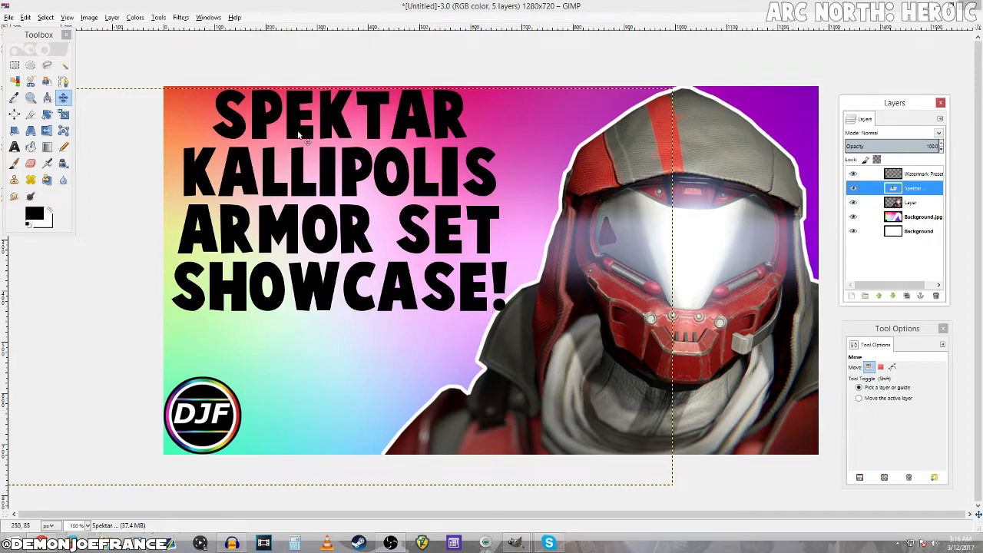
drag(258, 122, 251, 120)
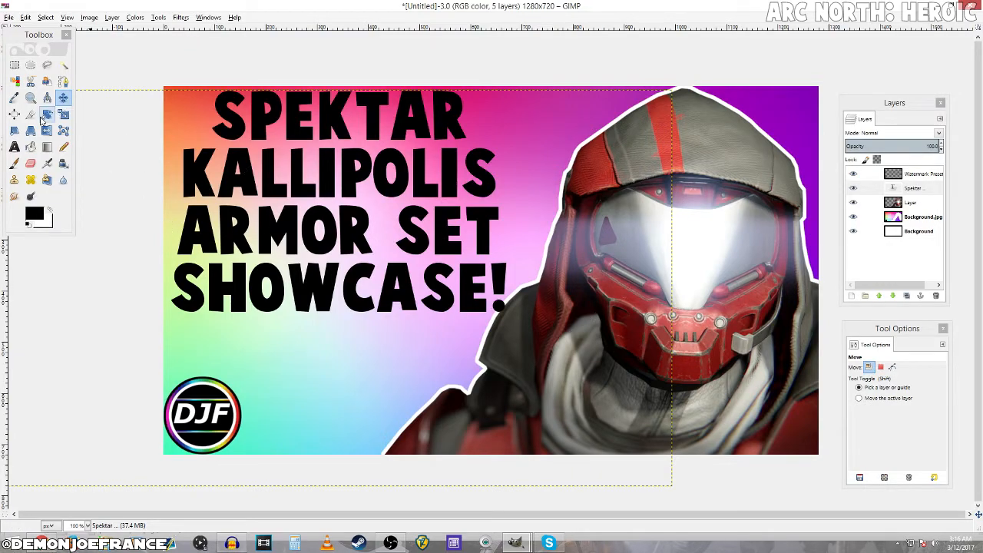
Select all of the title text and change its colour to white
click(14, 145)
click(307, 198)
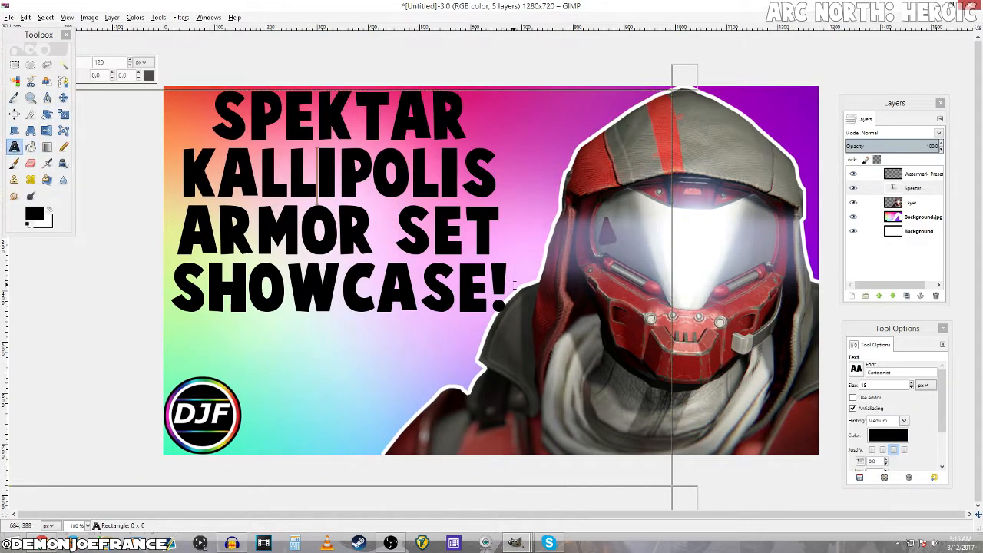
drag(514, 284, 52, 70)
click(889, 435)
click(896, 474)
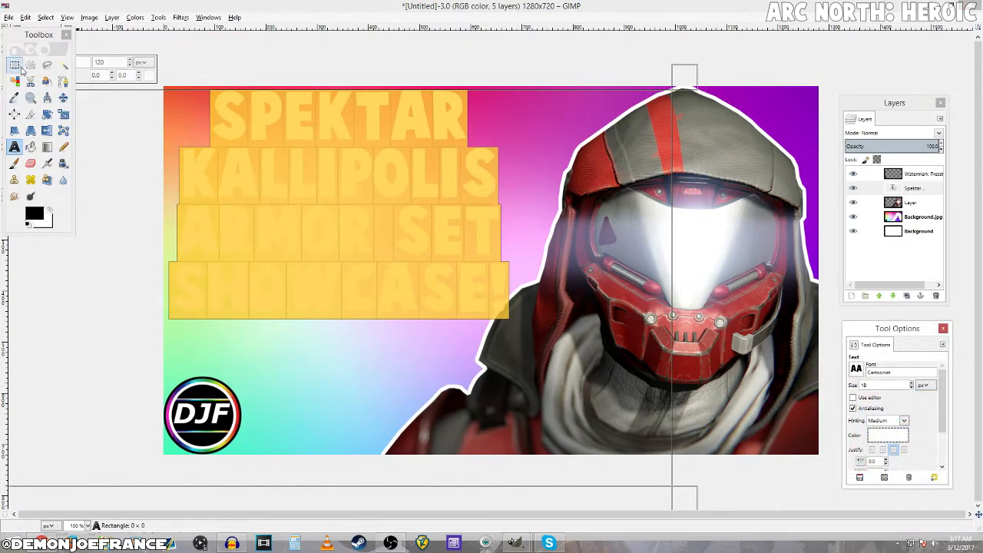
key(r)
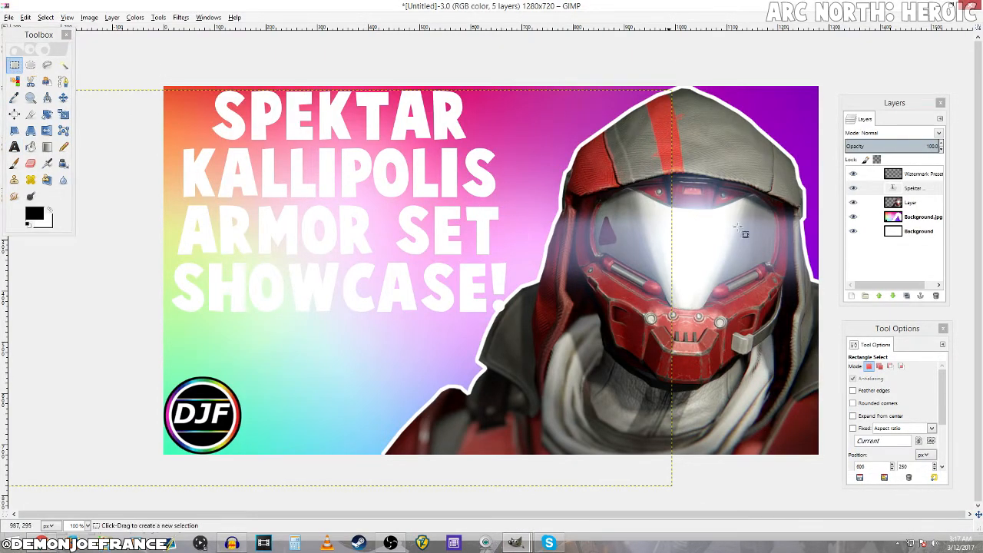
Select the title's letter shapes with Alpha to Selection and grow the selection by 5 px
click(922, 203)
click(924, 192)
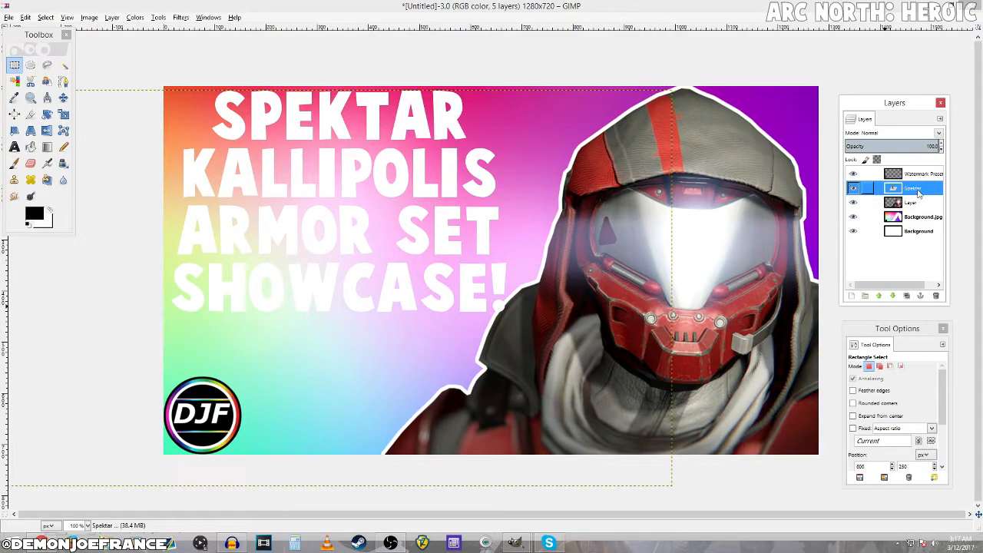
right_click(923, 192)
click(872, 484)
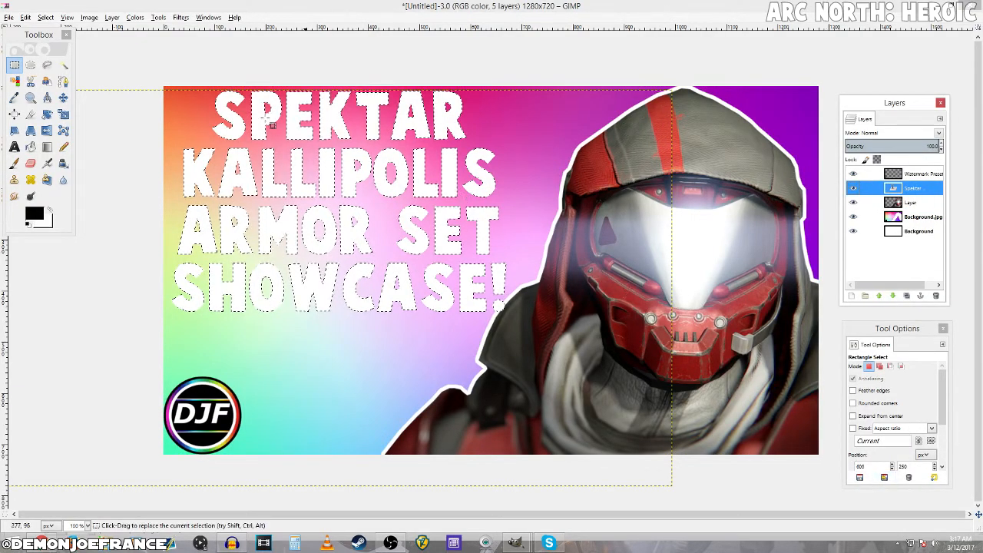
click(45, 17)
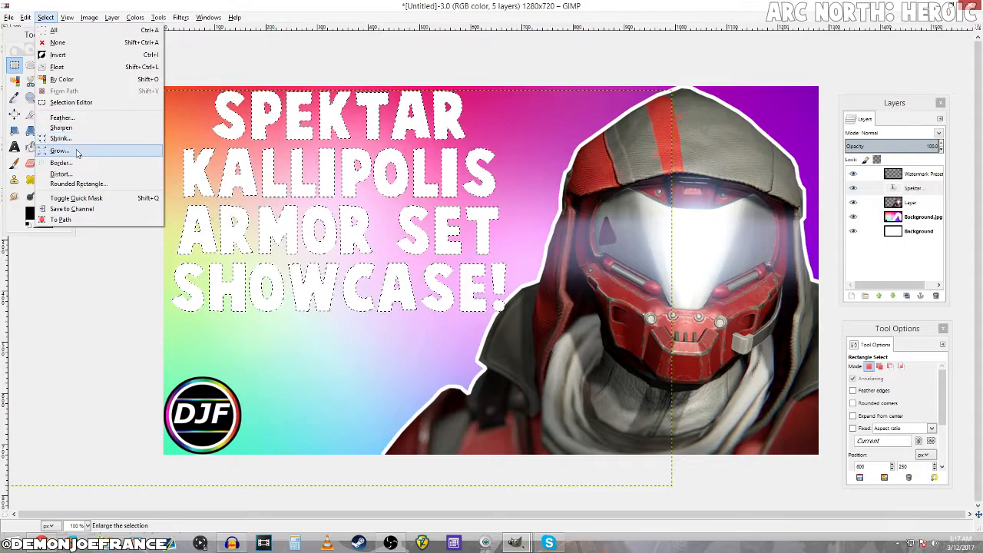
click(59, 151)
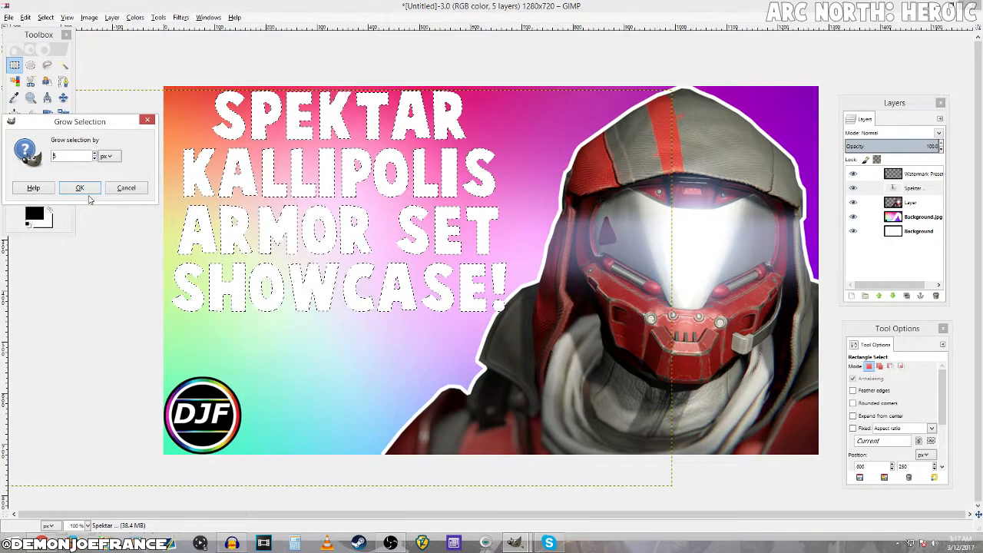
click(80, 188)
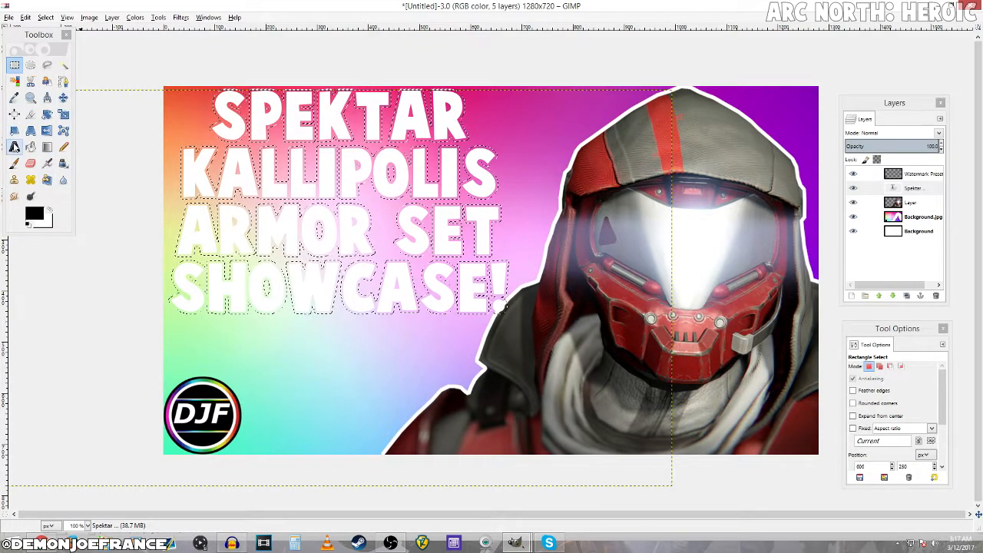
Paint the grown title selection black with the Pencil on the Background.jpg layer and clear the selection
click(63, 146)
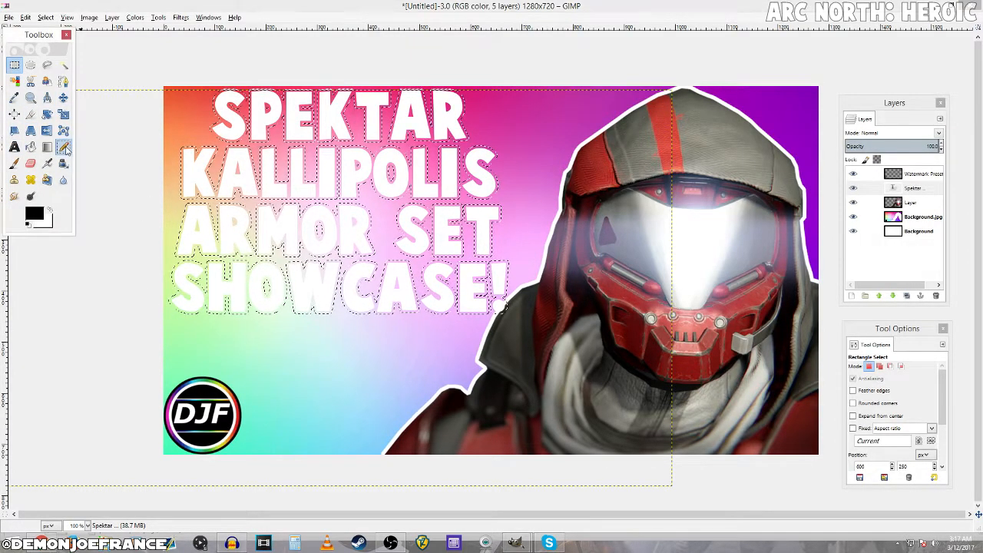
click(909, 221)
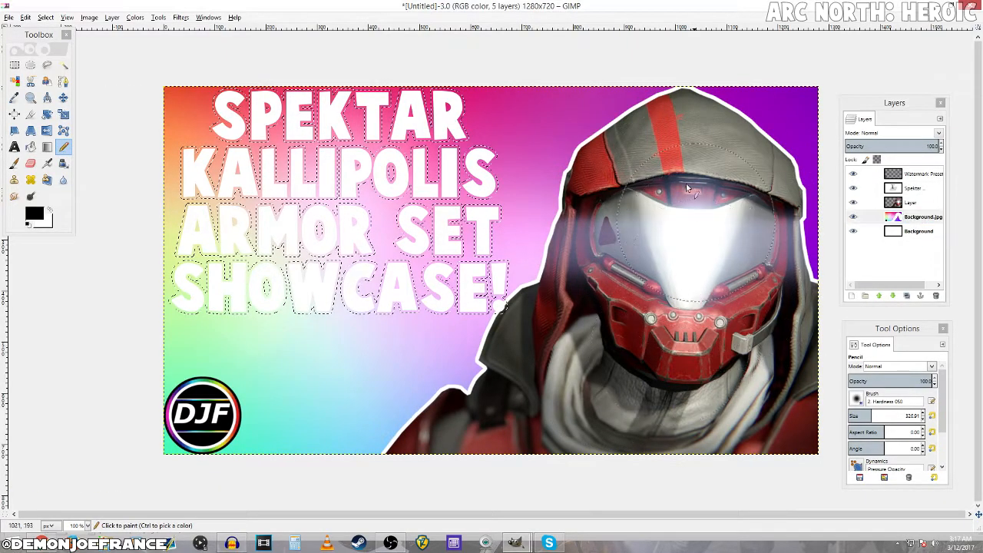
click(710, 293)
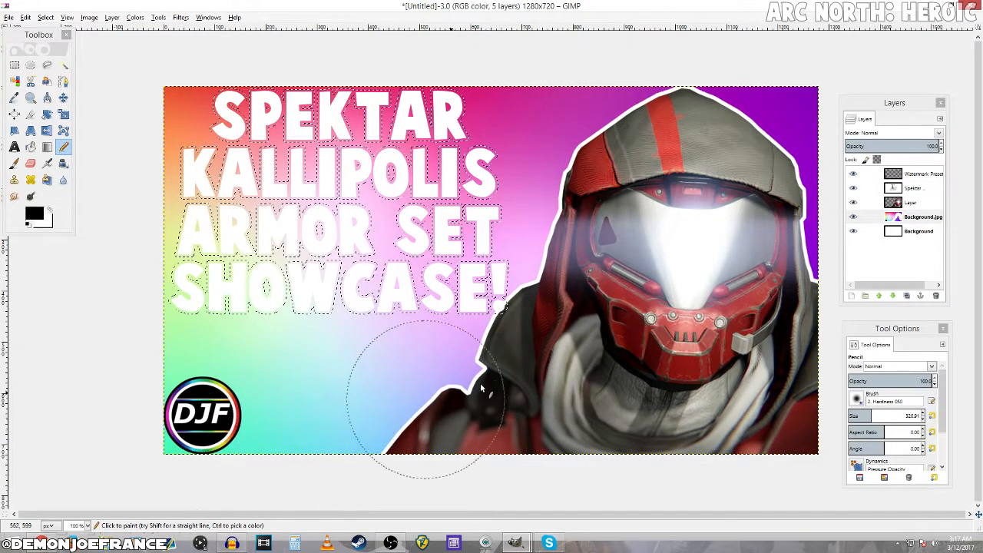
click(511, 370)
mouse_move(516, 380)
mouse_down()
mouse_move(436, 294)
mouse_move(179, 262)
mouse_move(440, 247)
mouse_move(308, 127)
mouse_move(209, 131)
mouse_up()
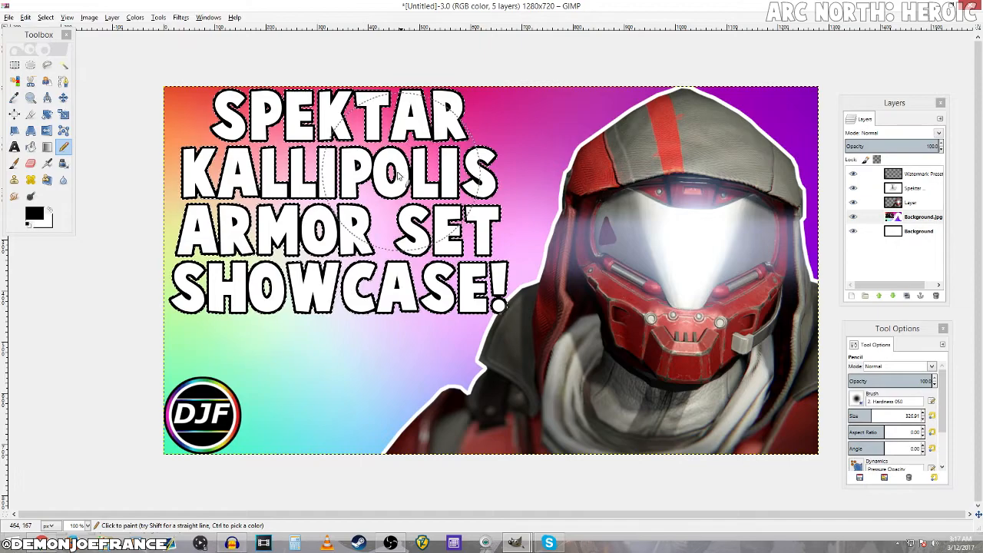
key(r)
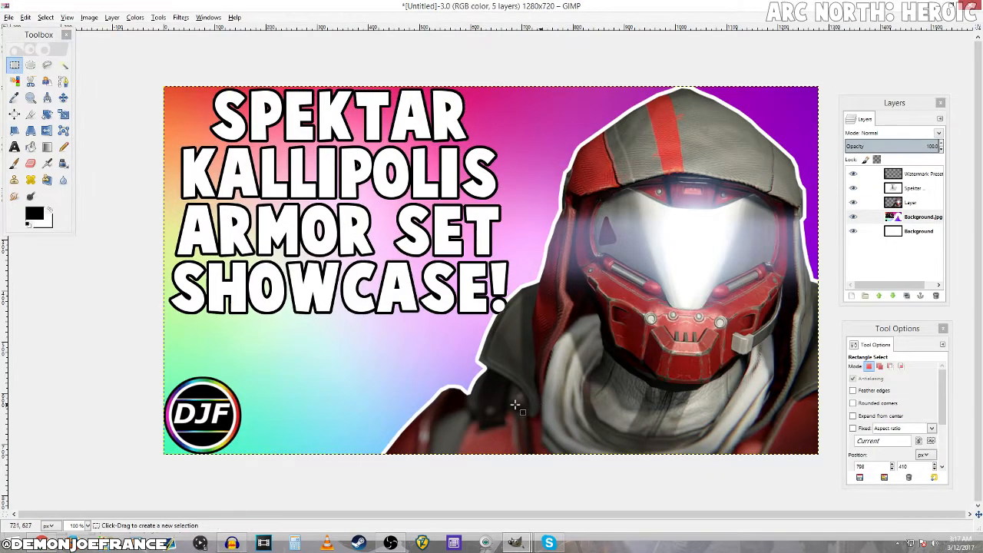
Undo the deselection and the black painting around the title
key(ctrl+z)
key(ctrl+z)
key(ctrl+z)
key(ctrl+z)
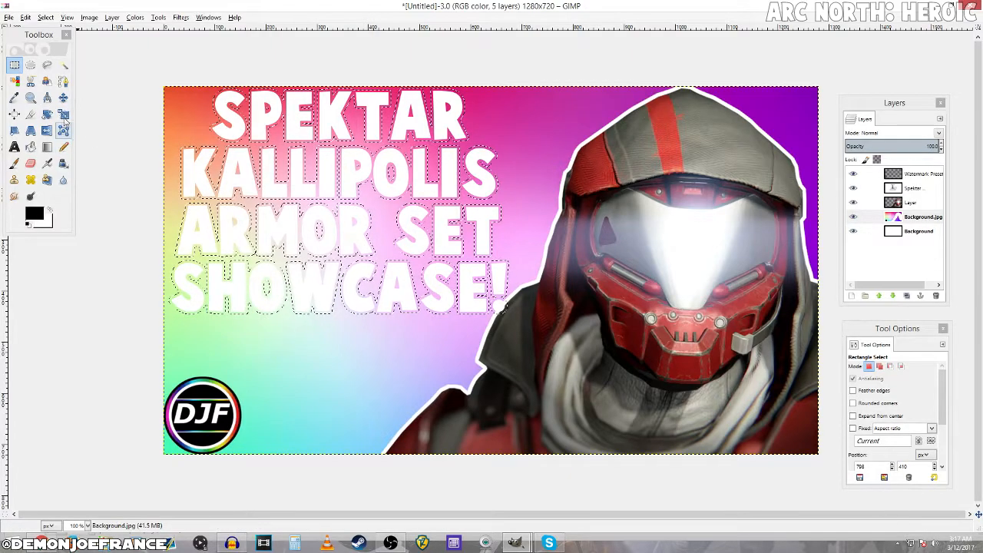
Repaint the selected title area on Background.jpg in black with the Pencil to outline the letters, and deselect everything
click(63, 146)
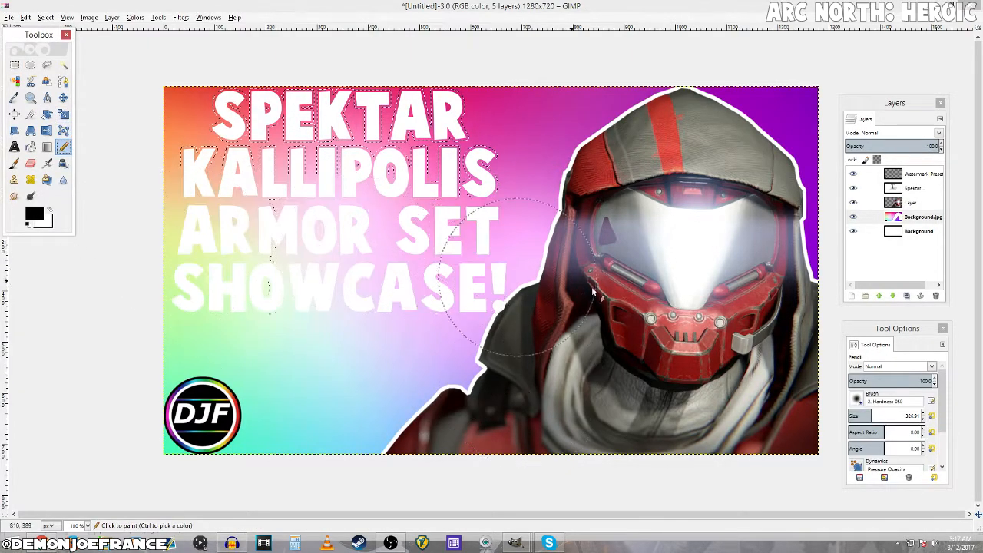
key(ctrl+y)
key(ctrl+y)
key(ctrl+y)
key(ctrl+y)
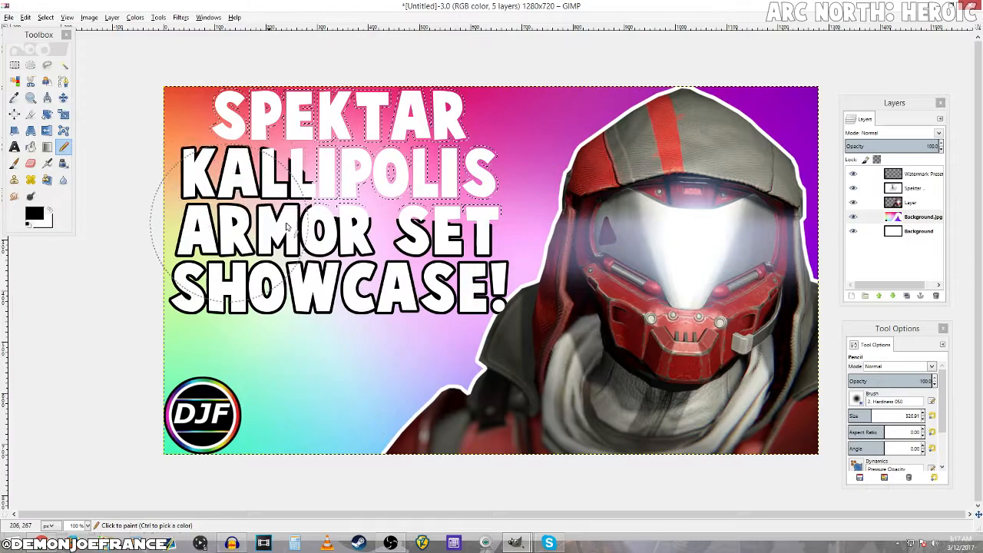
click(15, 65)
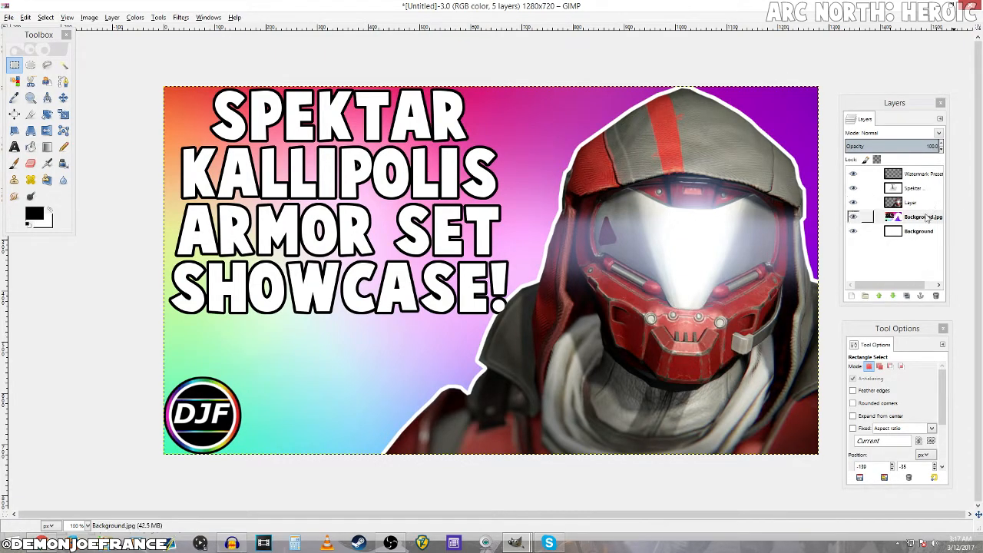
Select the letter shapes of the title's text layer with Alpha to Selection again and grow the selection by 5 px
click(920, 189)
right_click(919, 189)
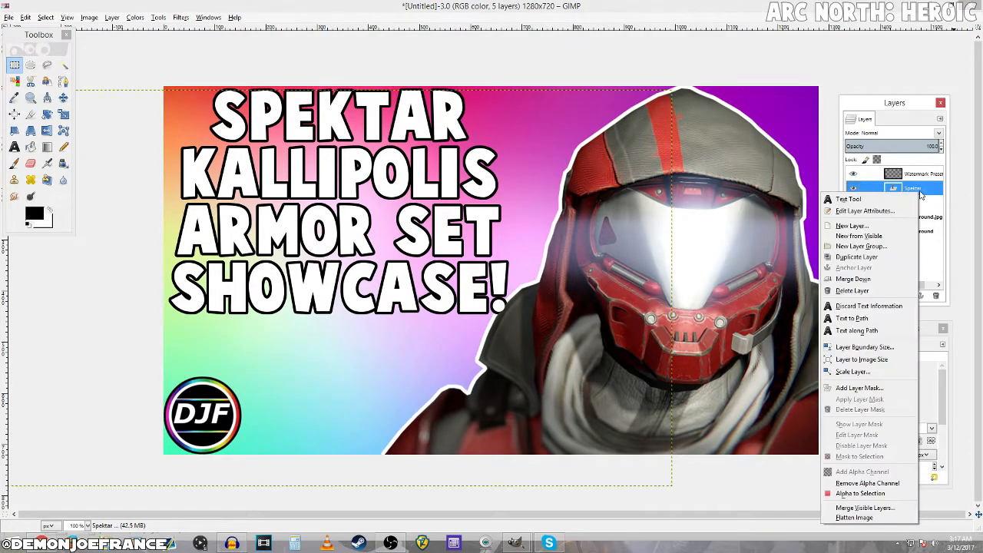
click(875, 494)
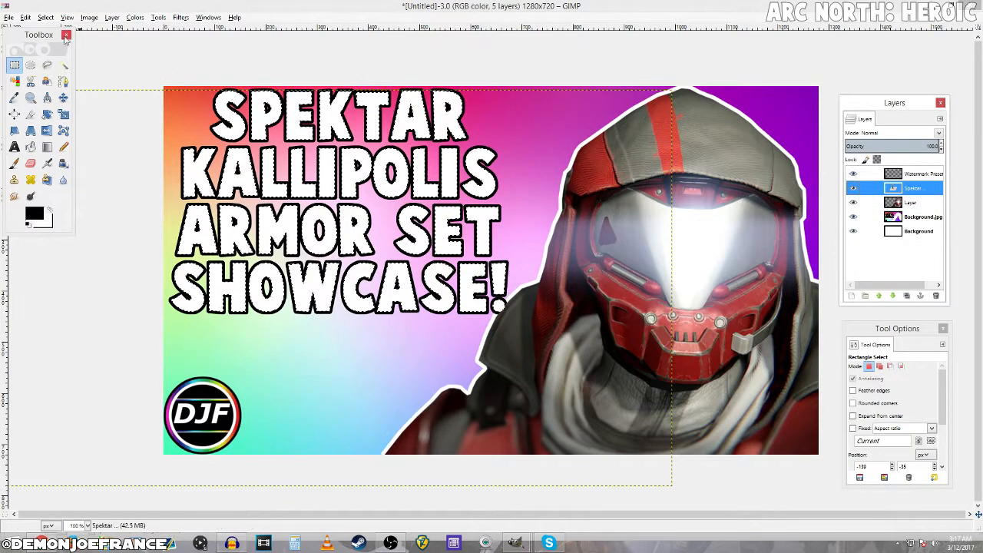
click(46, 17)
click(82, 156)
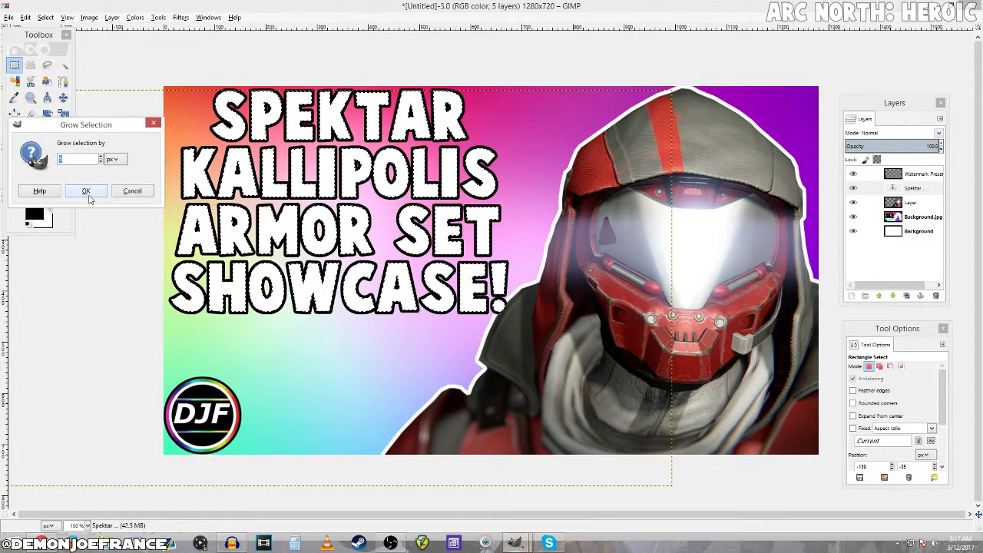
click(87, 191)
Paint the black outline on the character layer where the title's exclamation mark overlaps the shoulder, and clear the selection
click(64, 146)
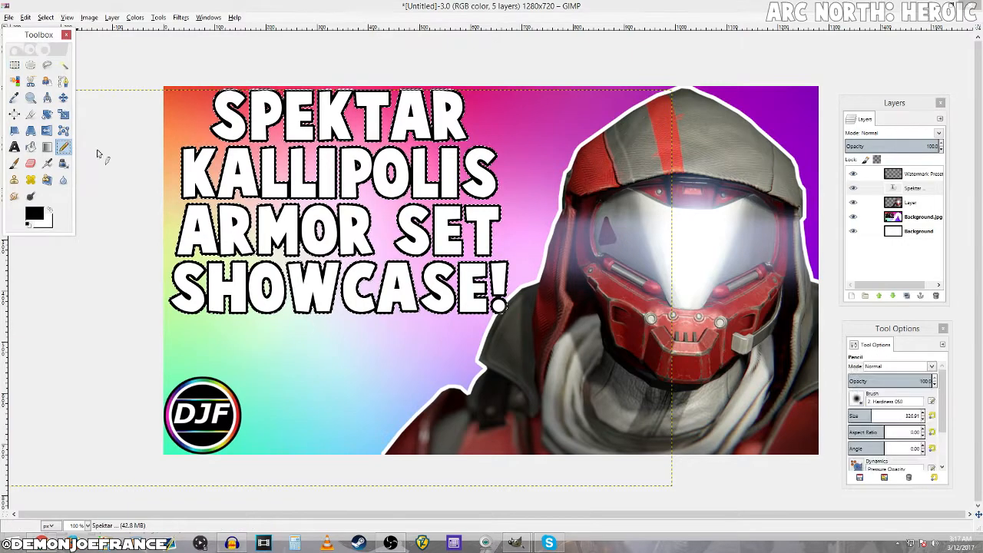
click(913, 217)
click(911, 204)
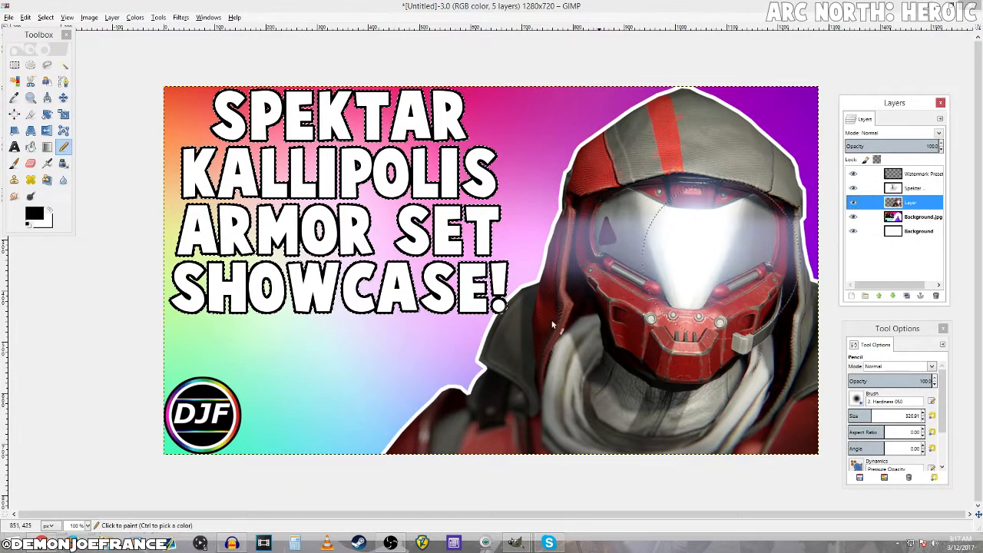
click(503, 343)
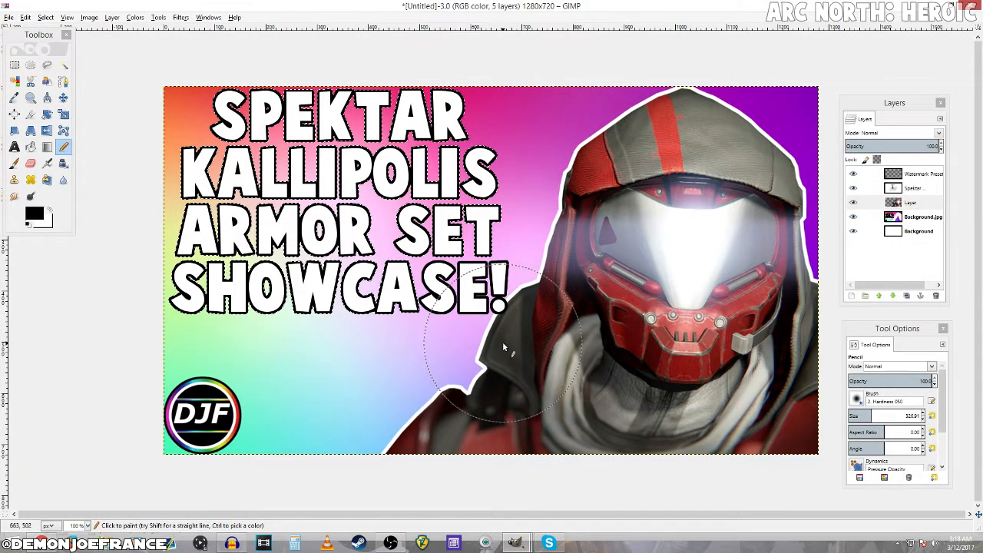
key(ctrl)
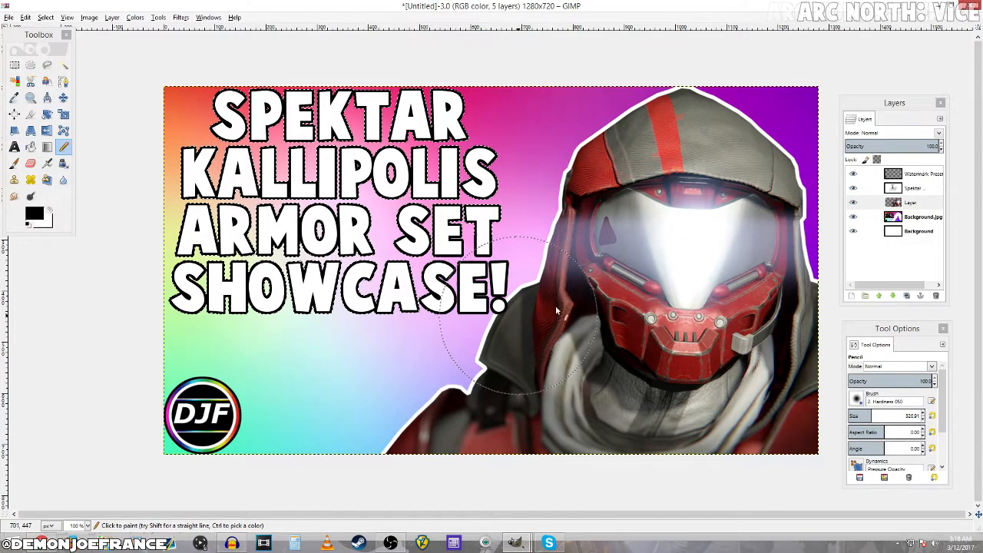
key(r)
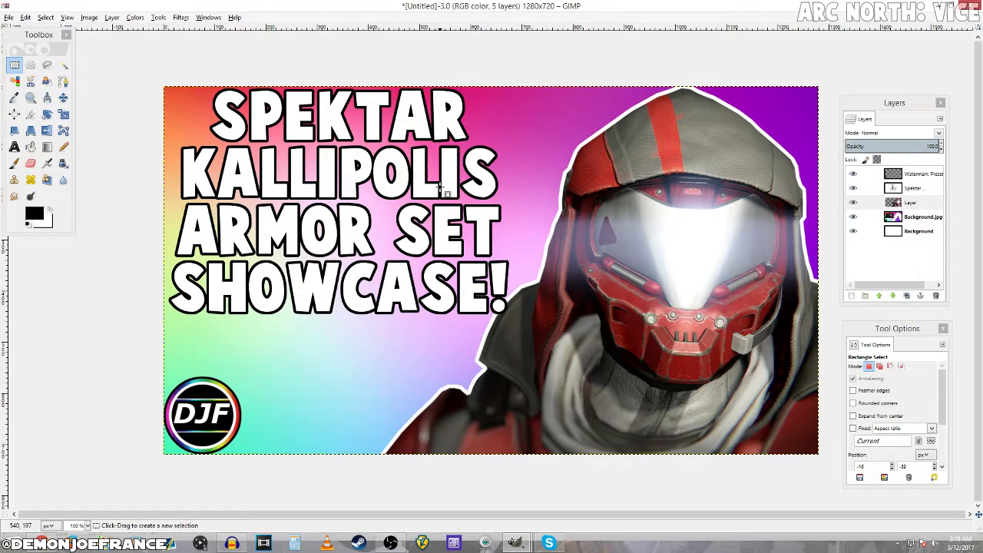
Export the thumbnail to the Desktop as ASSK.png with the default PNG options
click(11, 17)
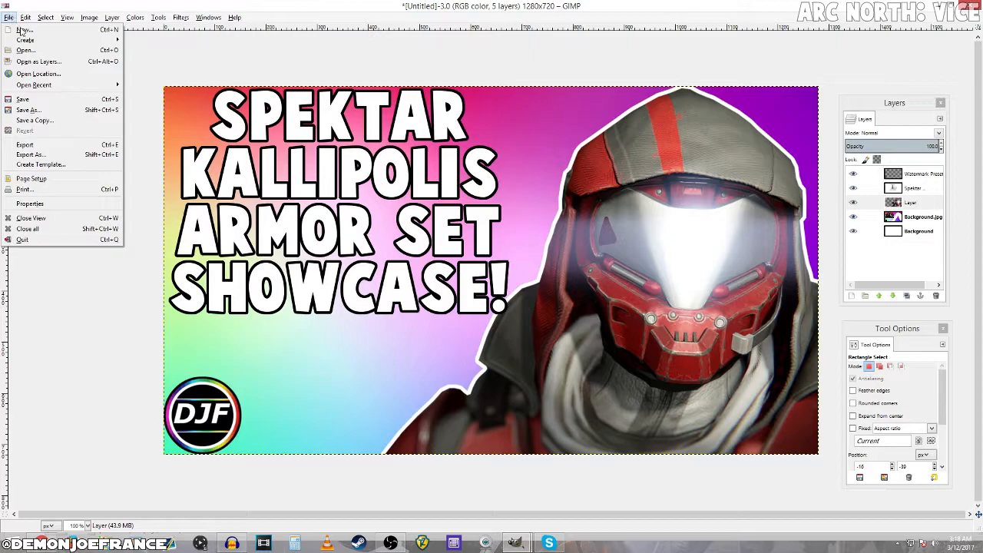
click(44, 158)
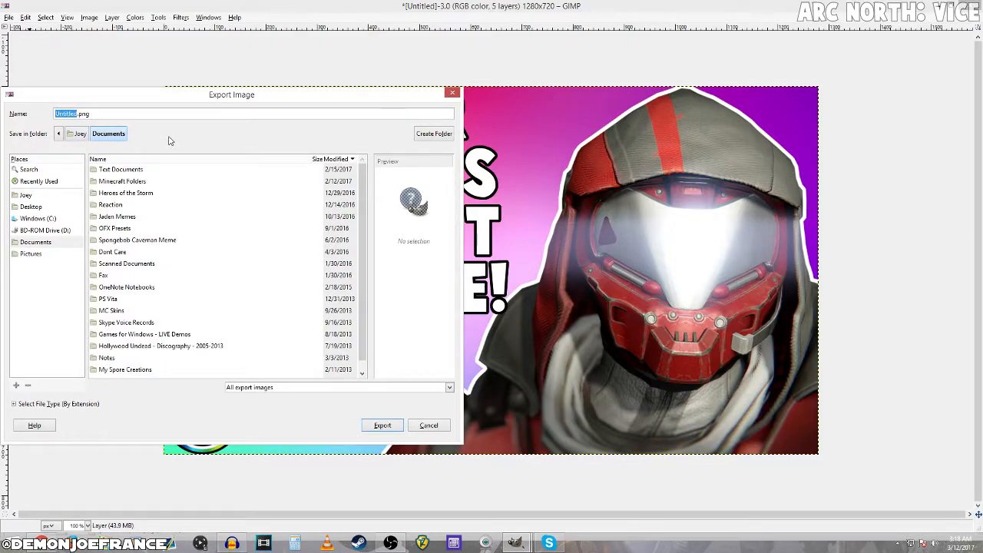
text(ASSK)
click(58, 207)
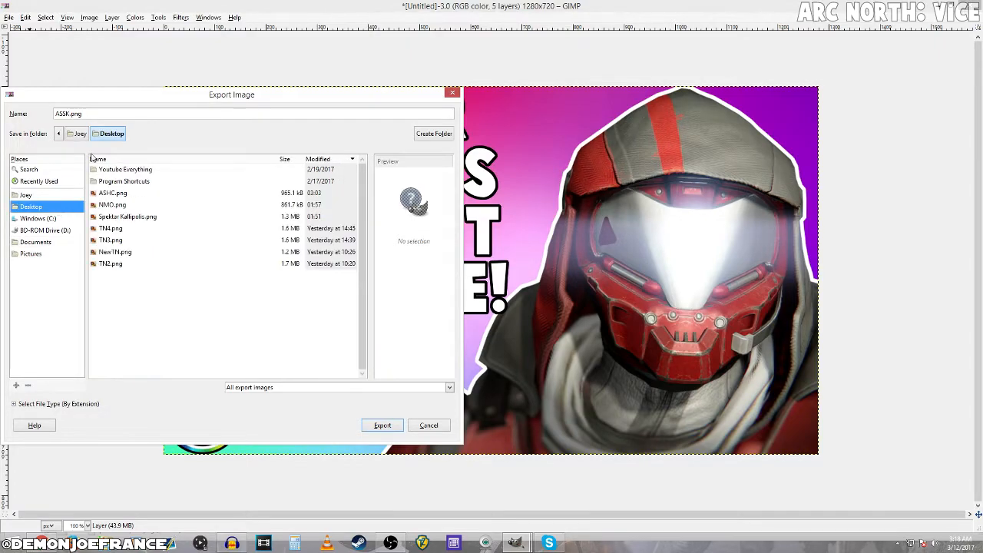
click(382, 424)
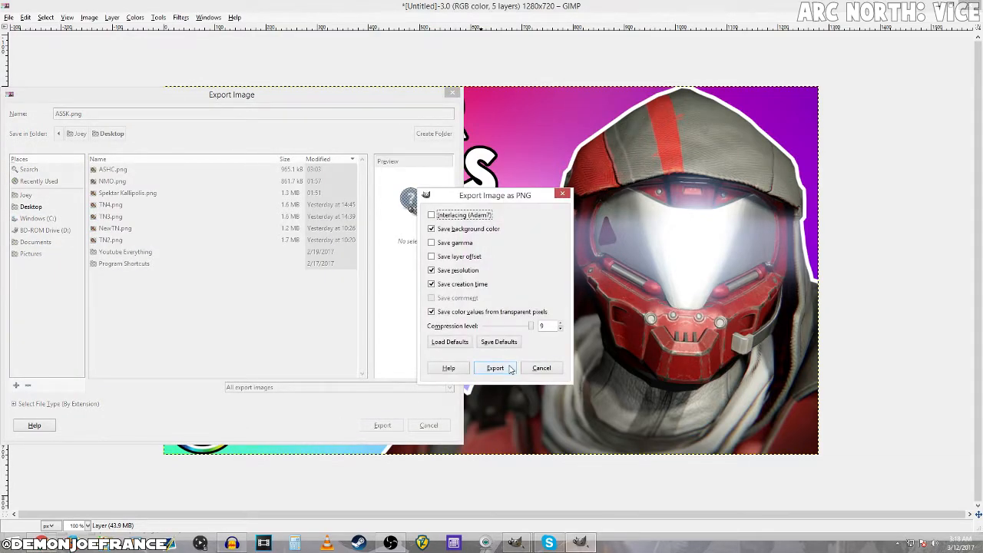
click(495, 368)
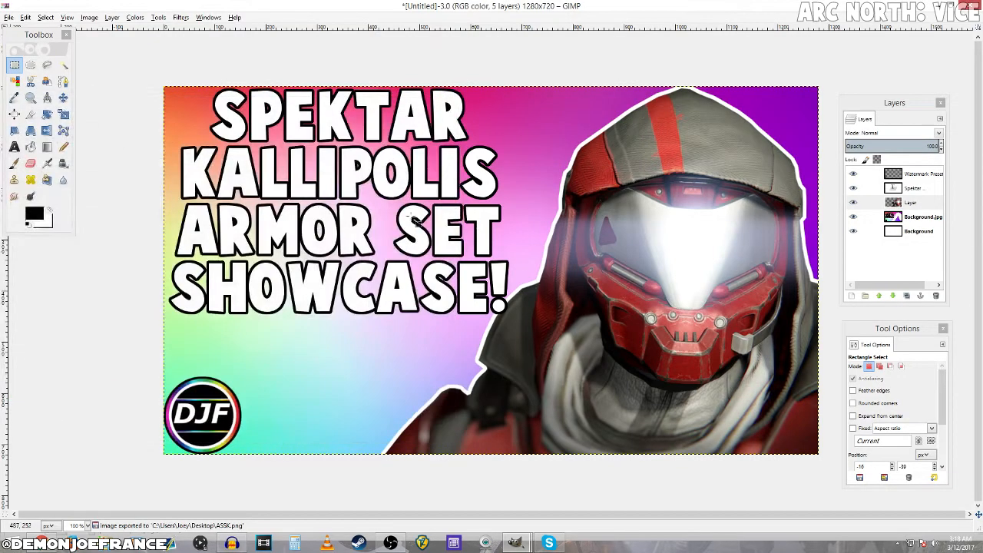
Close the untitled thumbnail and the imported Spektar Kallipolis image, discarding their changes, and exit GIMP
click(973, 4)
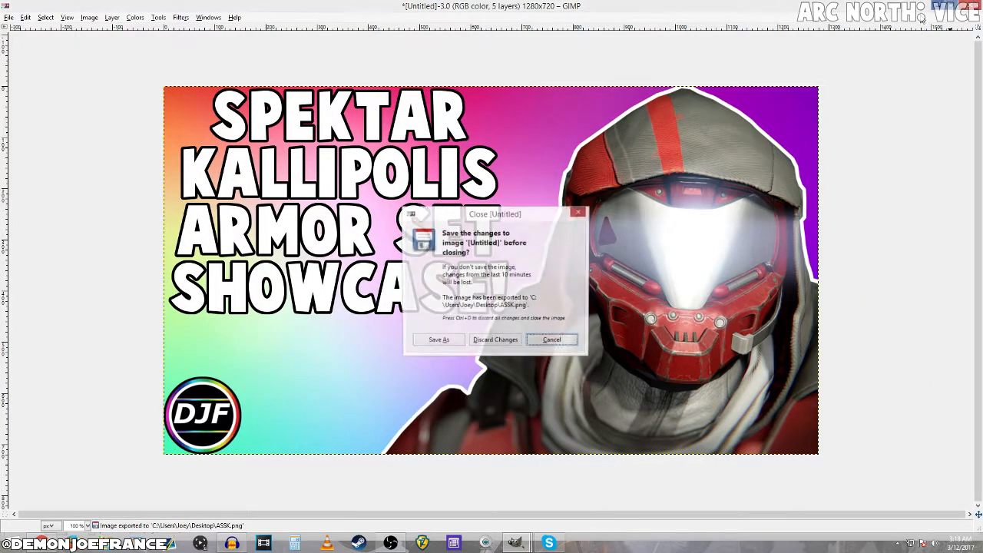
click(495, 339)
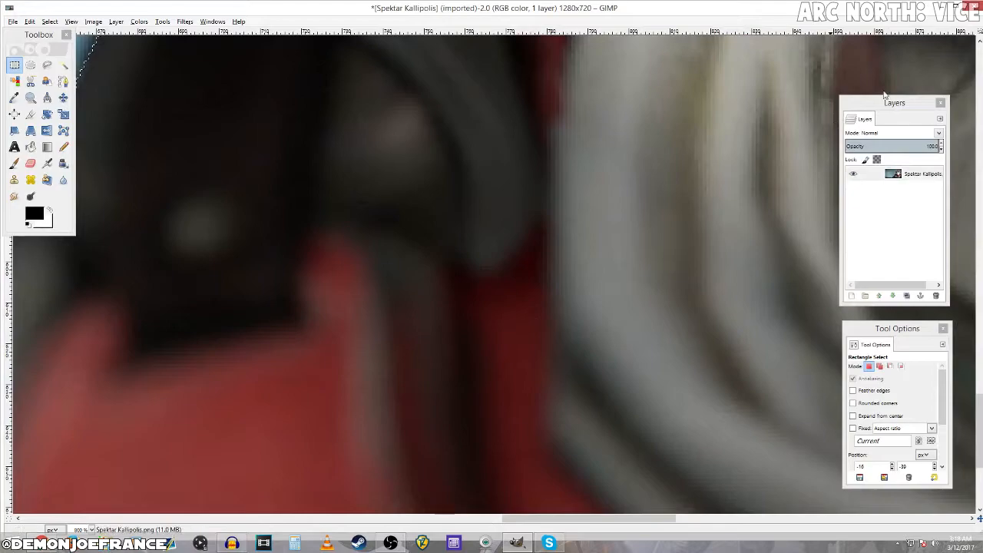
click(973, 4)
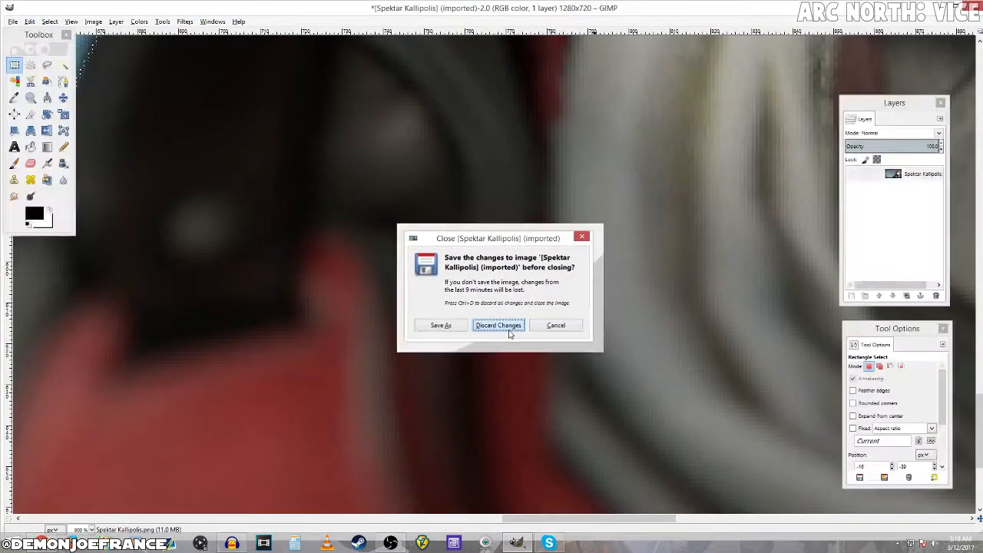
click(509, 330)
click(974, 6)
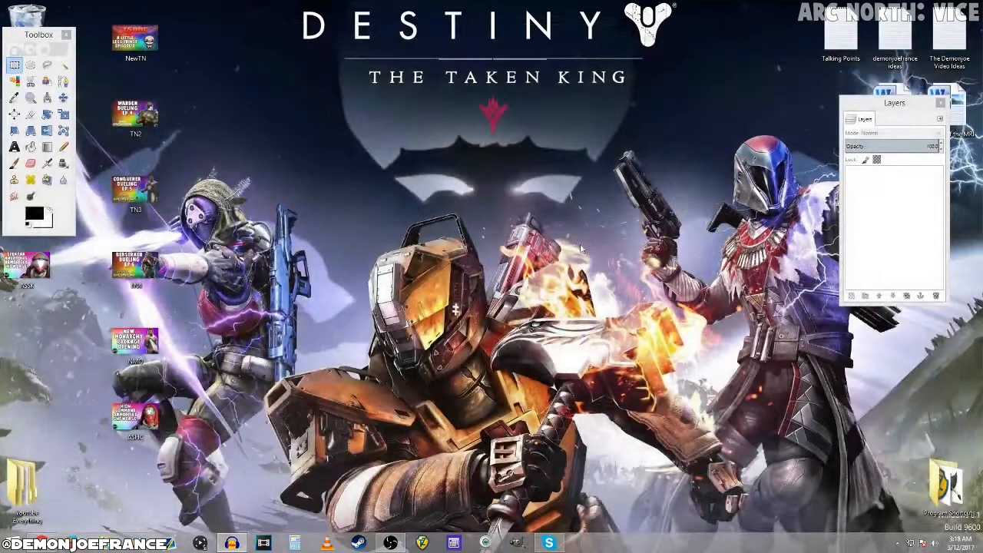
Place the ASSK file below ASHC on the desktop and open the ASHC image in Windows Photo Viewer
drag(27, 263, 133, 472)
right_click(141, 421)
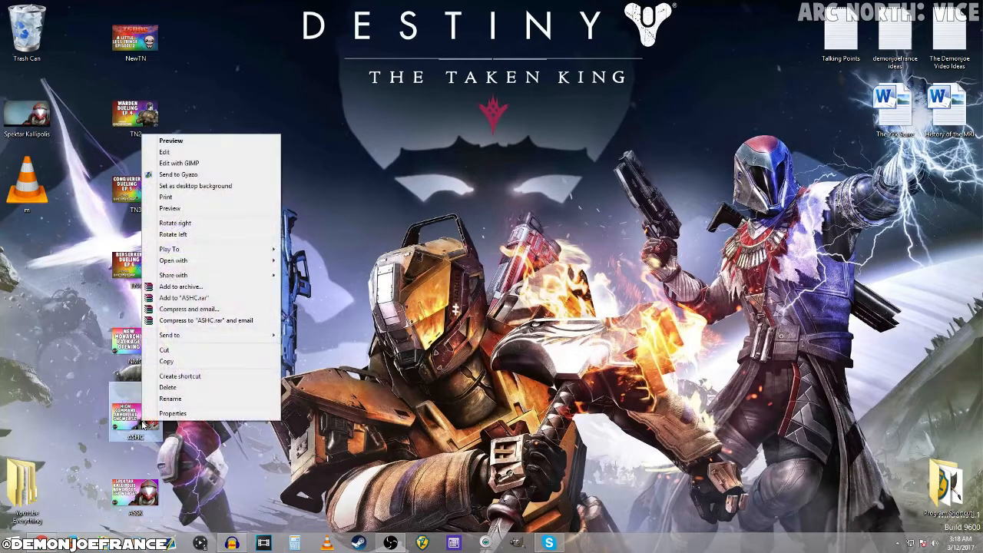
click(165, 143)
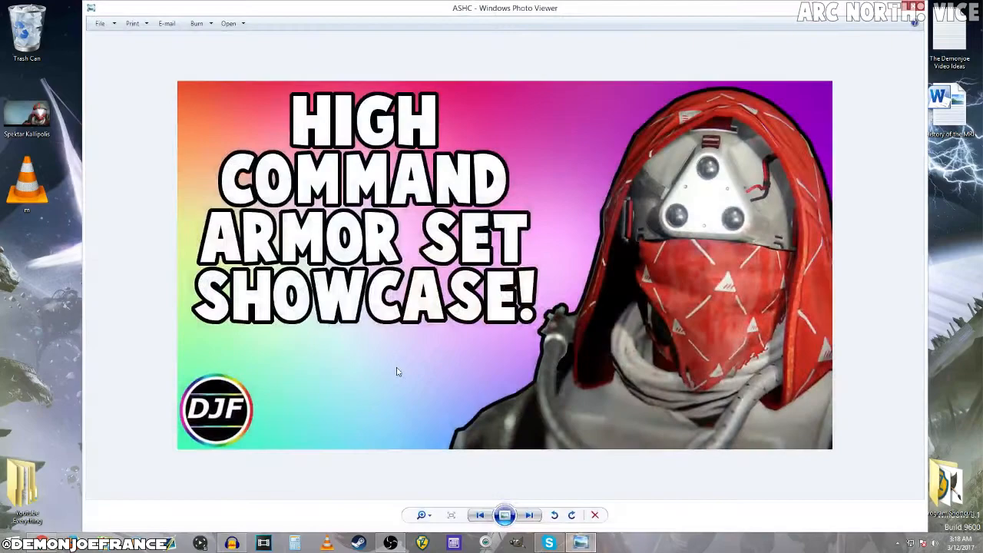
Compare the ASSK thumbnail with the ASHC thumbnail by switching back and forth between them, and close the viewer
click(536, 516)
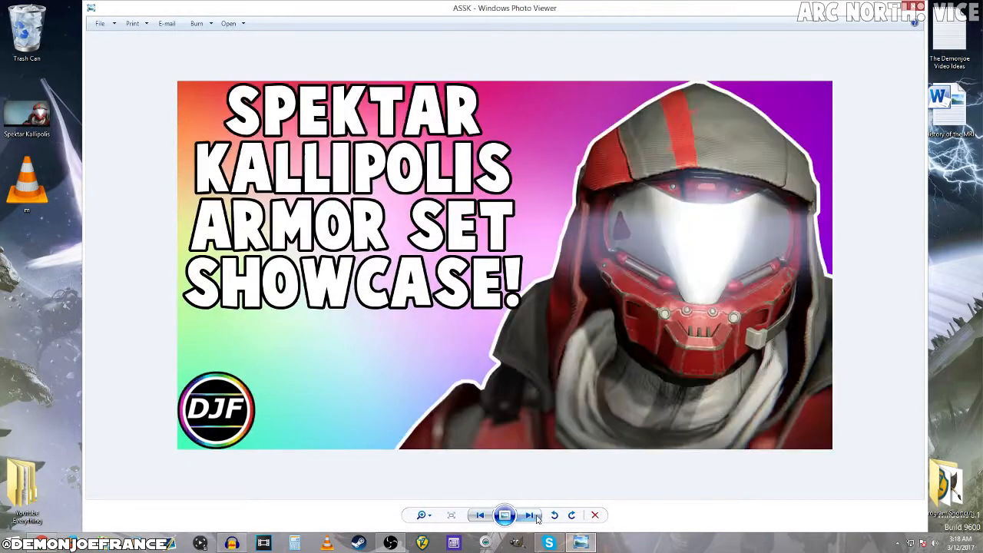
click(479, 514)
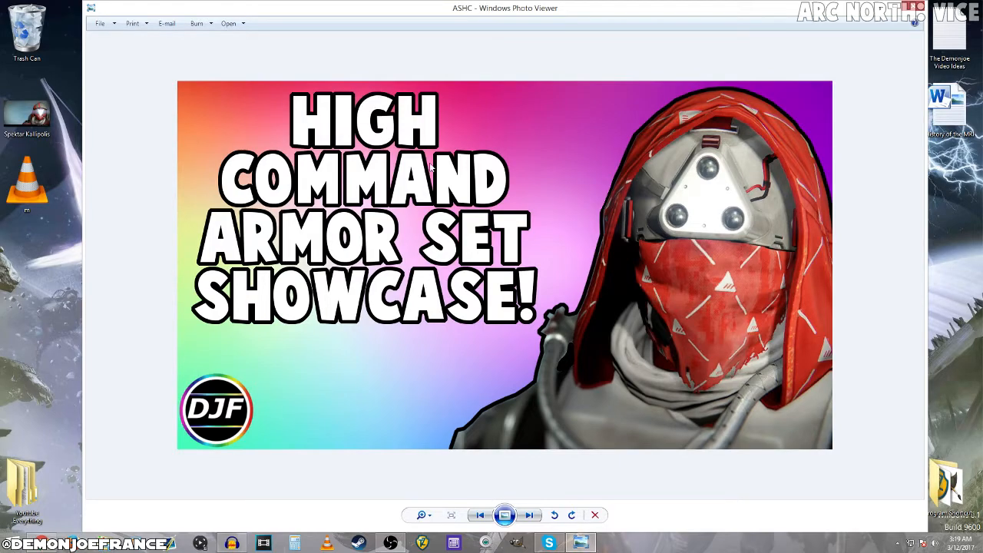
click(528, 514)
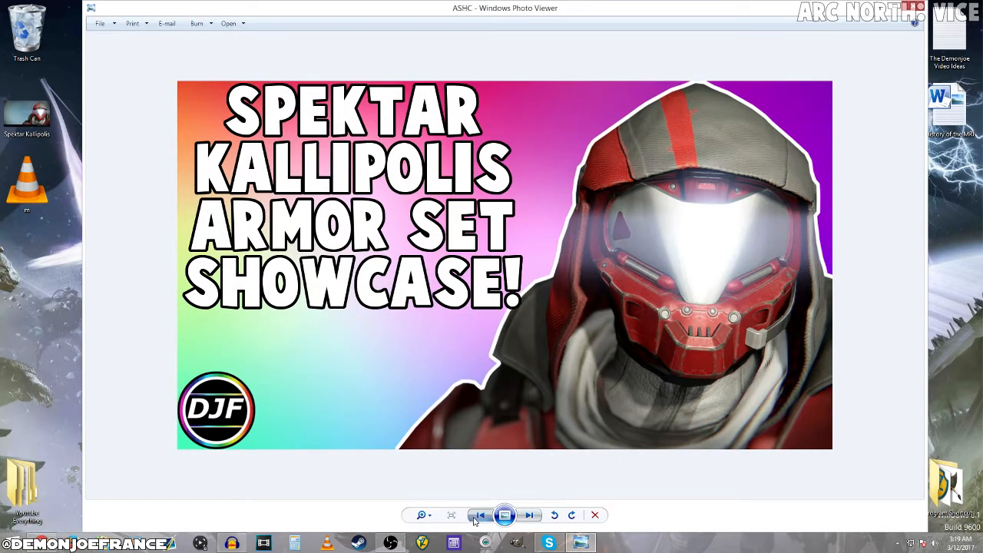
click(528, 514)
click(529, 514)
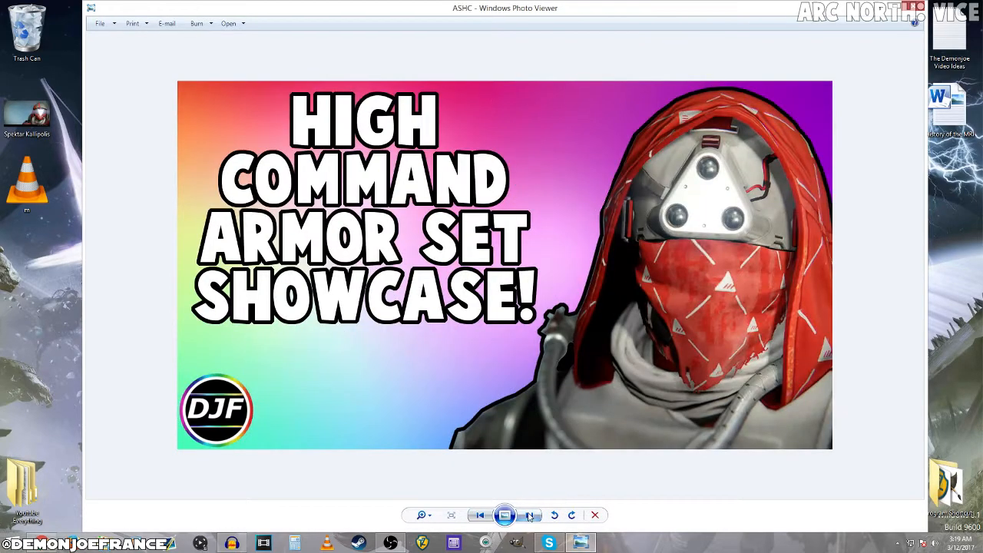
click(528, 516)
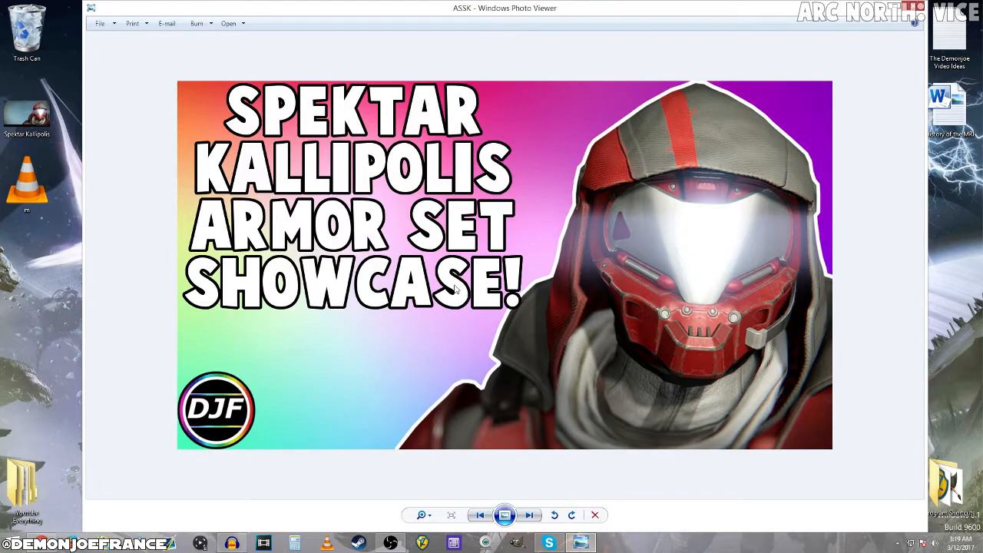
click(480, 515)
click(480, 515)
click(529, 515)
click(529, 515)
click(484, 514)
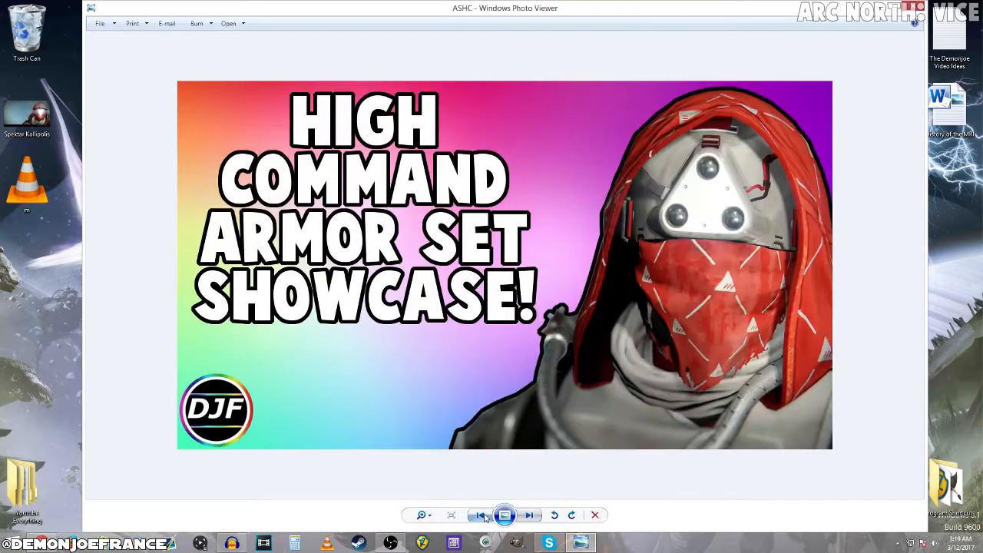
click(484, 514)
key(Escape)
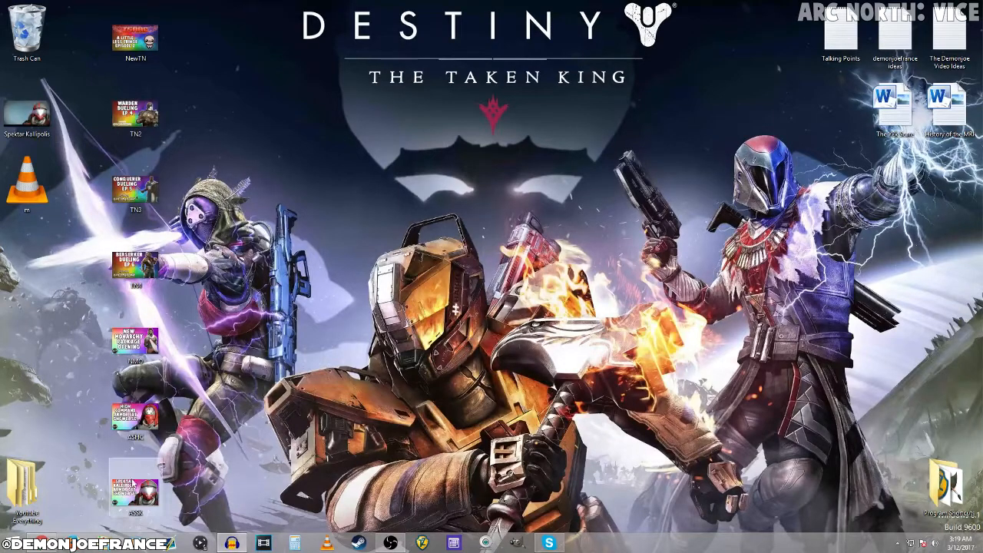
Open the NewTN thumbnail from the desktop in Windows Photo Viewer and page forward through the thumbnails to ASSK
drag(133, 516, 133, 45)
click(199, 85)
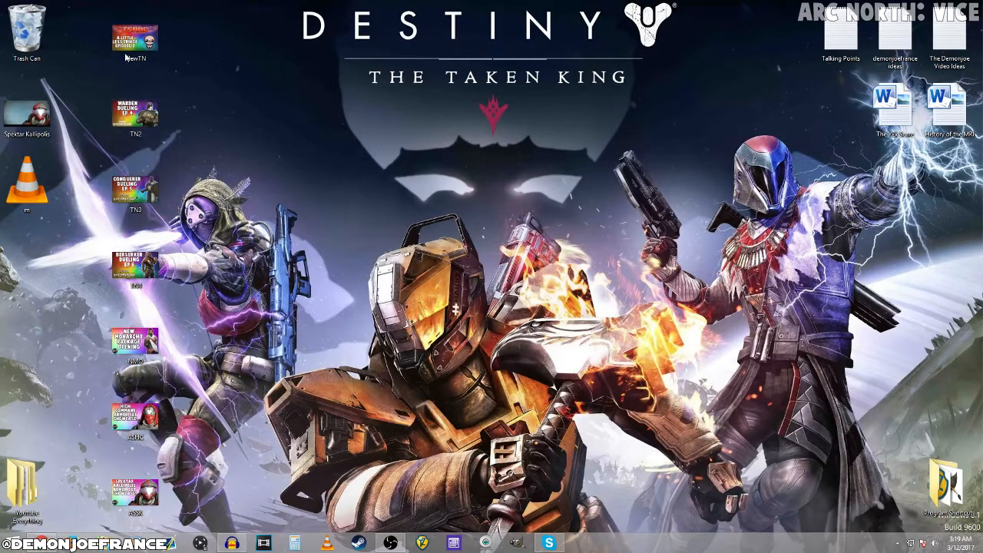
double_click(113, 51)
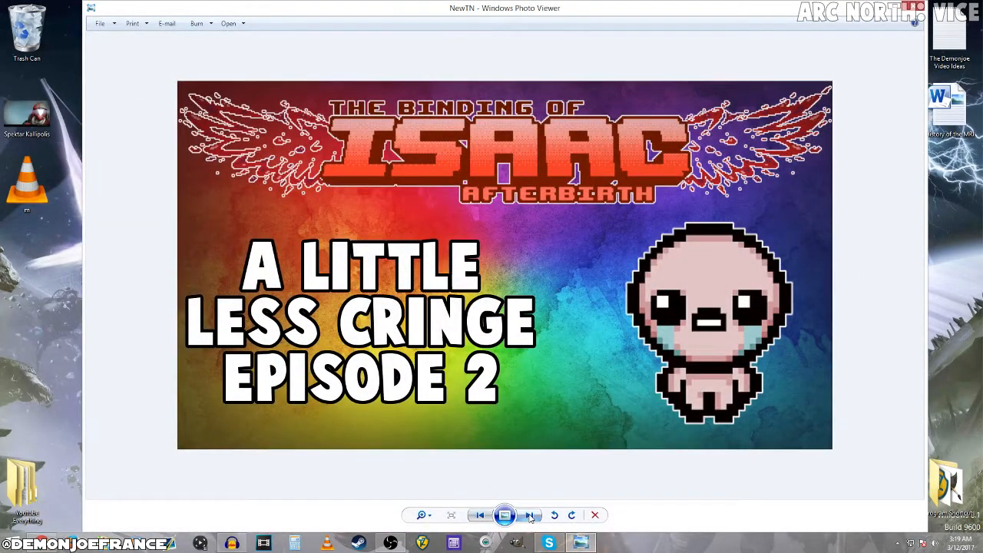
click(528, 515)
click(529, 516)
click(529, 515)
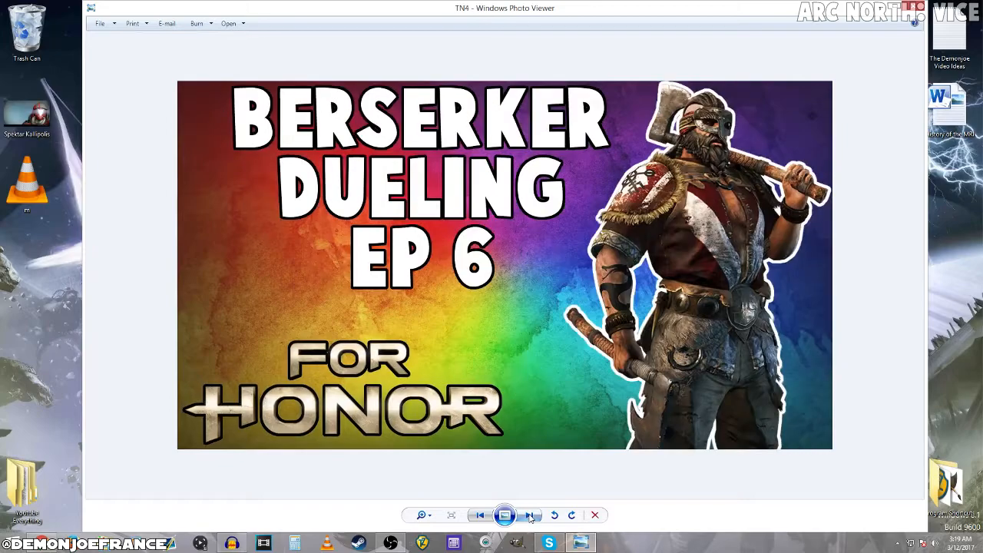
click(529, 515)
click(529, 516)
click(528, 516)
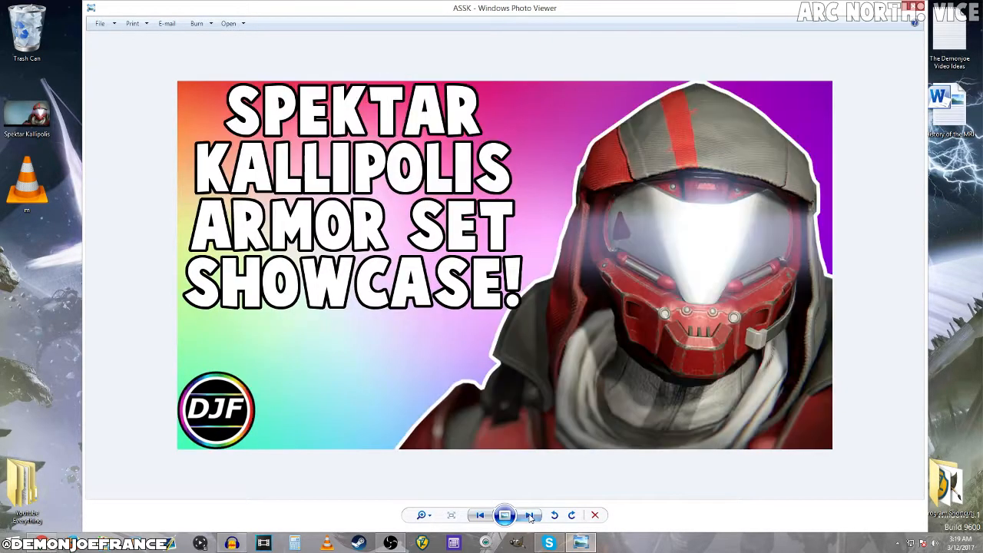
Page back from ASSK to the TN4 thumbnail to compare the designs, and close the viewer
click(483, 516)
click(483, 516)
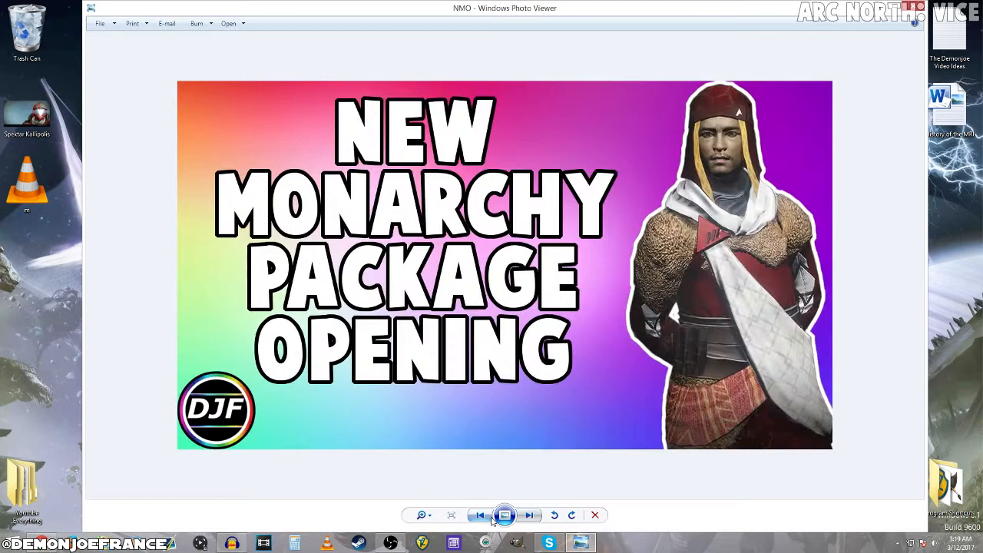
click(484, 515)
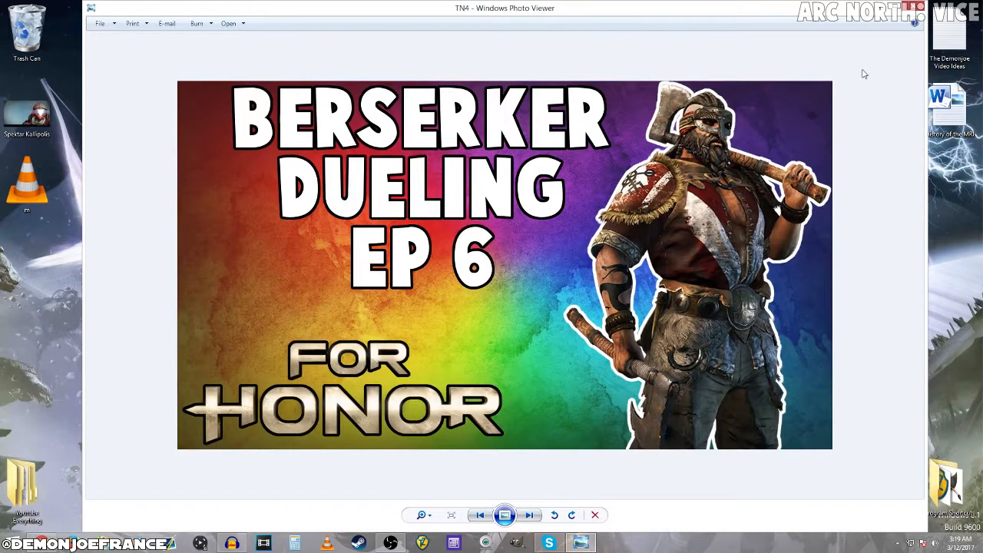
click(913, 7)
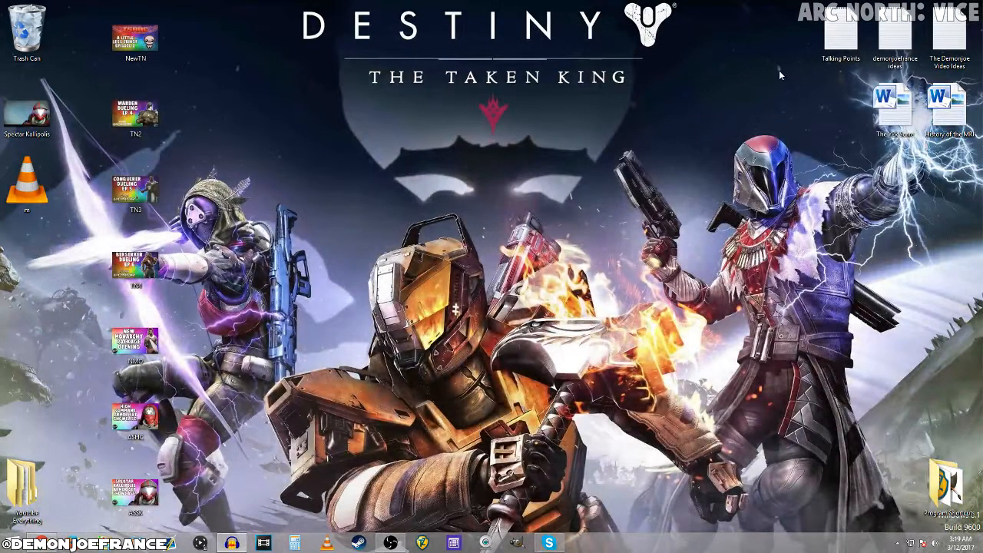